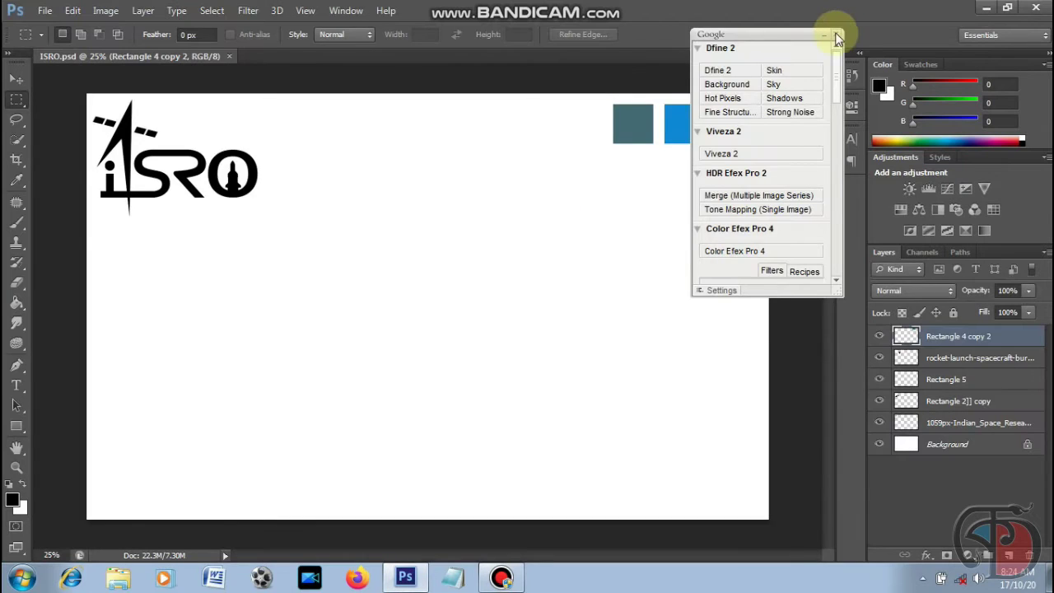
Close the floating plug-in panel that covers the ISRO canvas
left_click(836, 35)
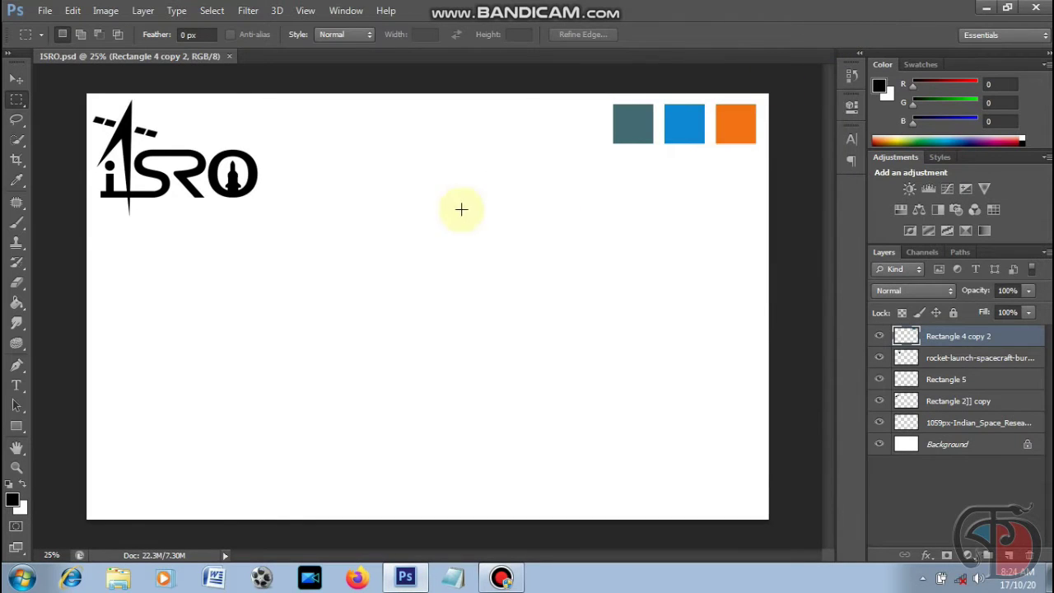
Draw a black rectangle at the canvas centre, then reposition it and stretch it taller
left_click(15, 83)
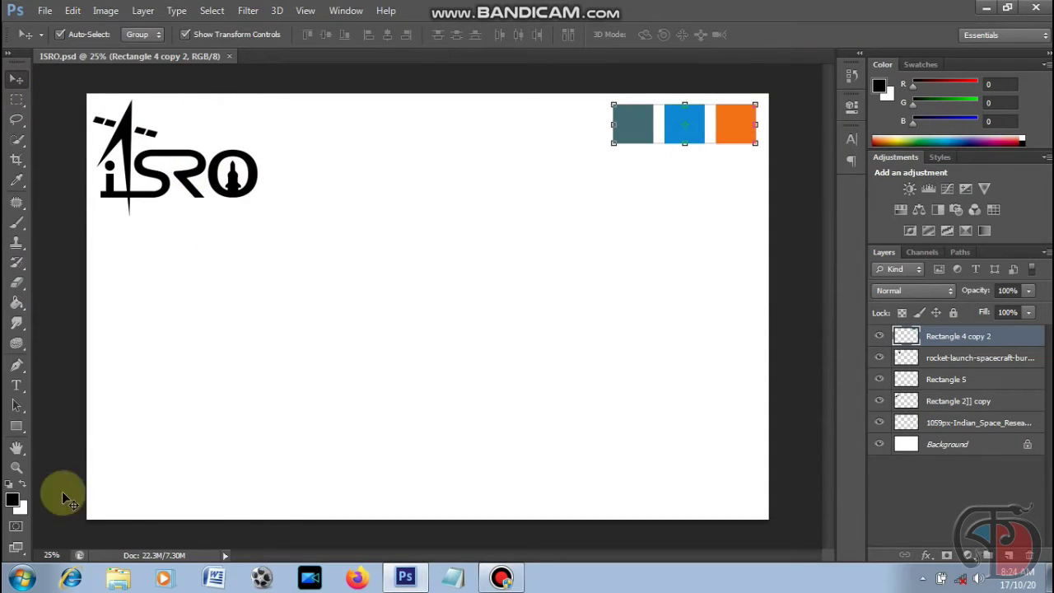
left_click(16, 426)
mouse_move(386, 201)
left_mouse_down()
mouse_move(504, 379)
mouse_move(553, 416)
left_mouse_up()
left_click(16, 78)
left_click_drag(469, 246, 421, 223)
left_click_drag(419, 170, 419, 151)
double_click(458, 268)
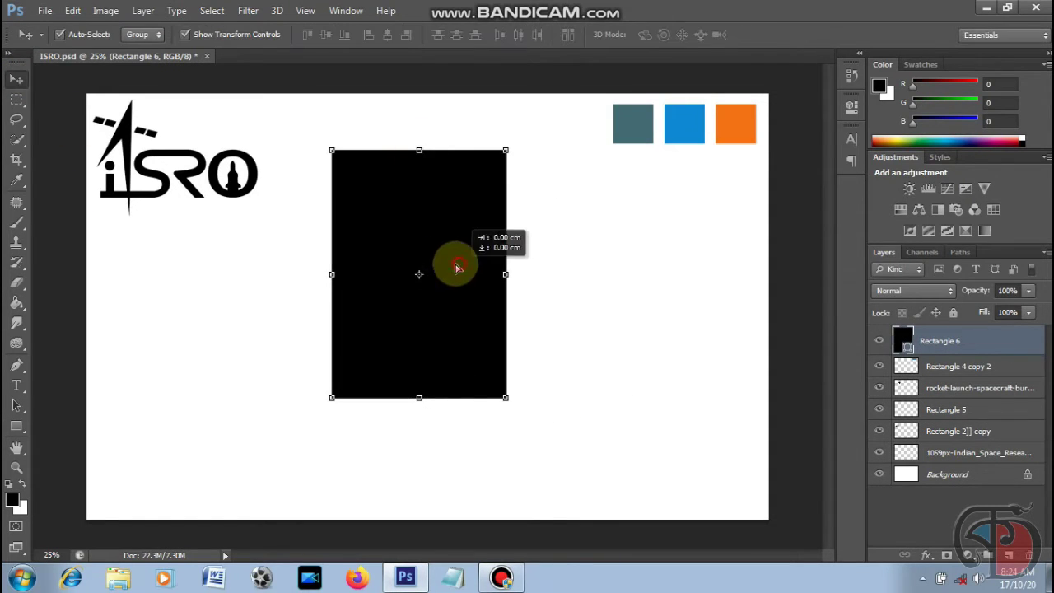
left_click_drag(457, 268, 455, 296)
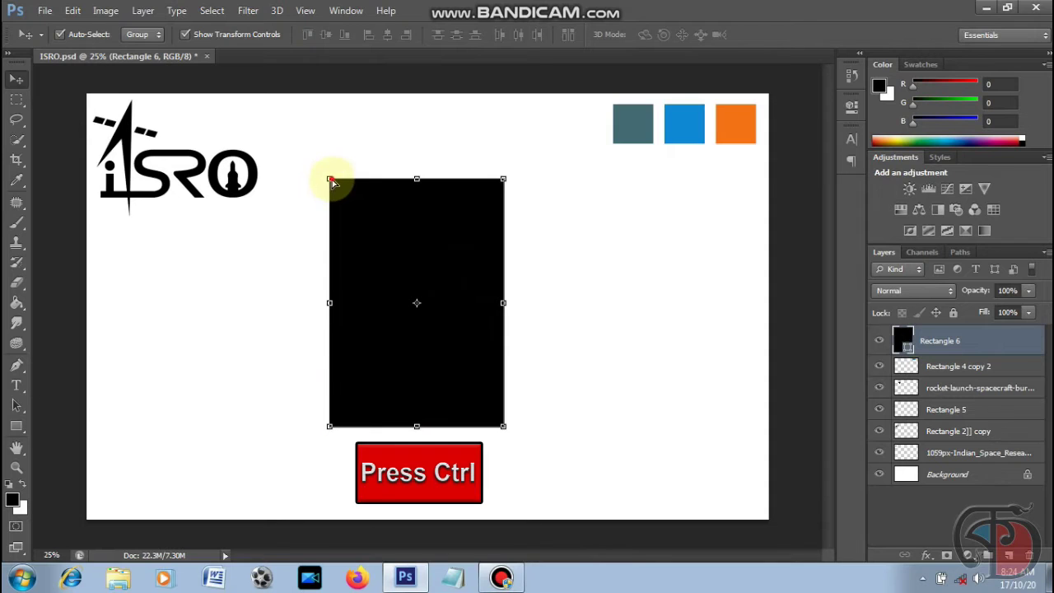
Distort the rectangle into a triangle by pulling its top-left corner across
left_click_drag(332, 181, 501, 180)
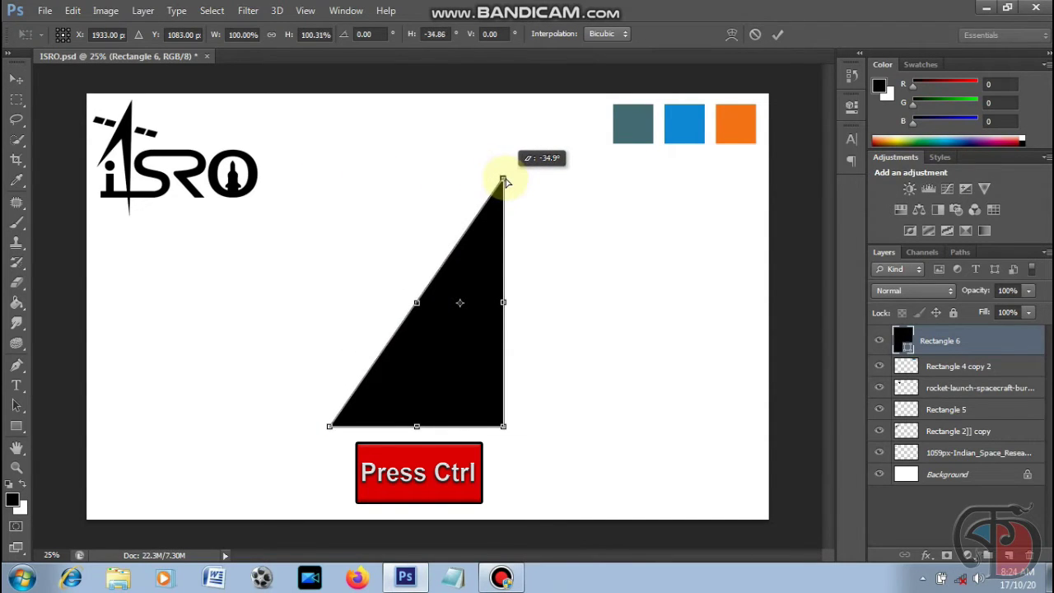
key("Return")
key("z")
mouse_move(505, 157)
left_mouse_down()
mouse_move(548, 216)
mouse_move(499, 242)
left_mouse_up()
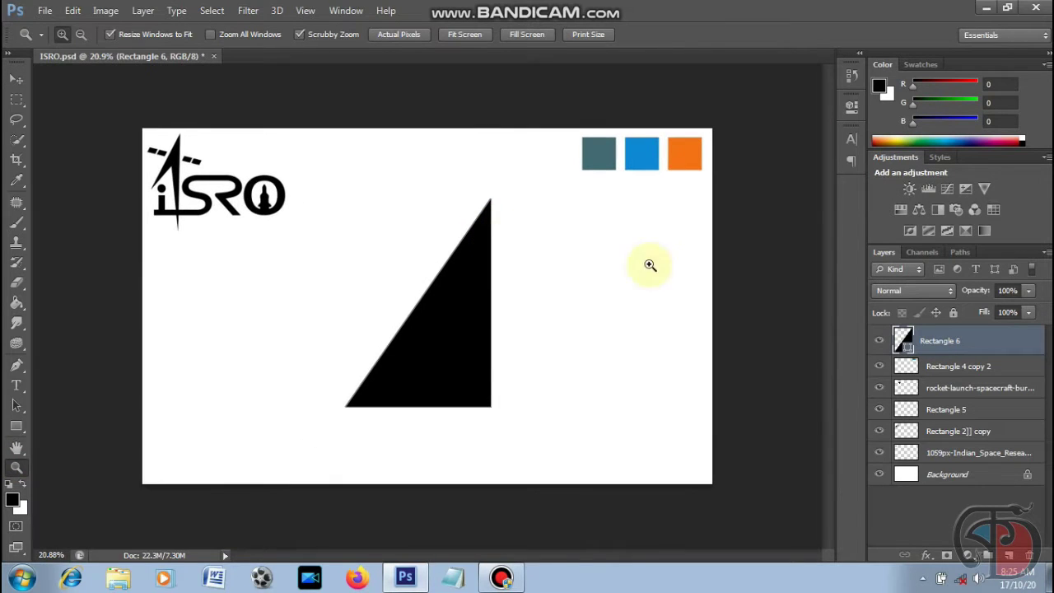
Zoom in and reshape the lower-left corner so the triangle points left
left_click(16, 282)
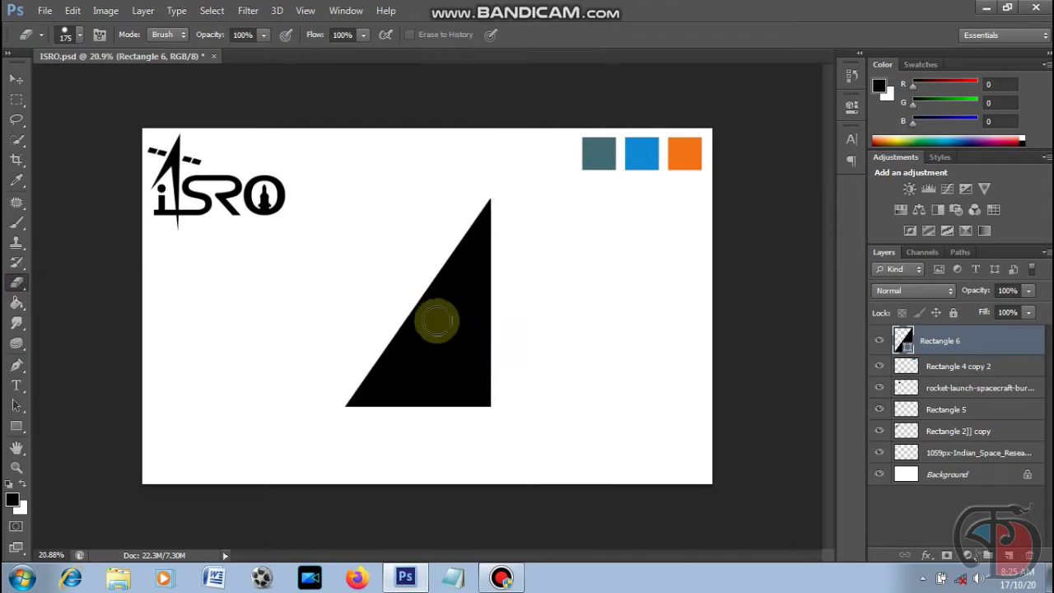
left_click(17, 467)
left_click_drag(450, 319, 467, 352)
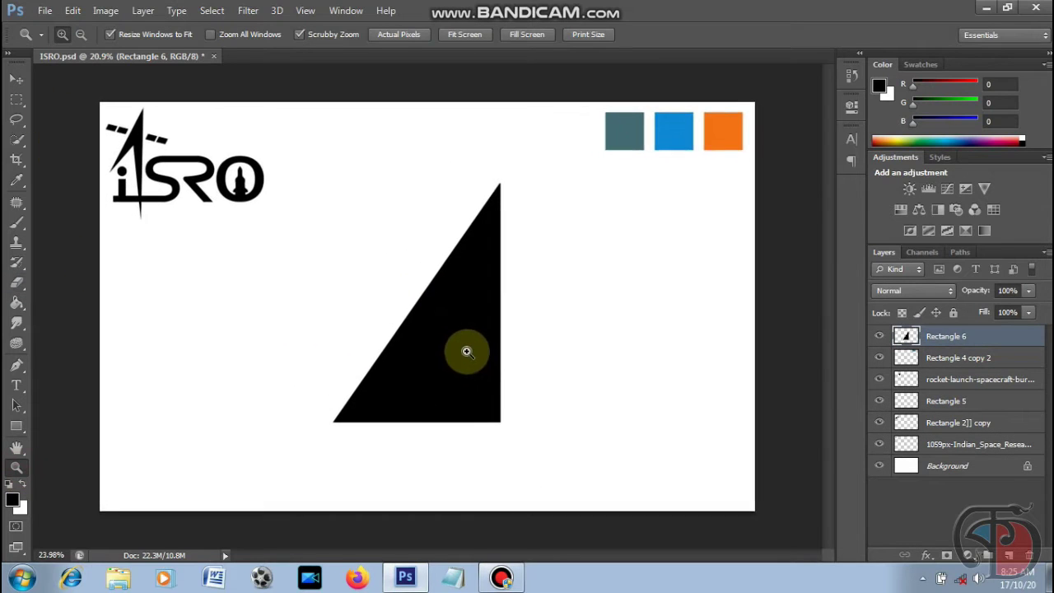
left_click(17, 78)
left_click_drag(332, 425, 369, 313)
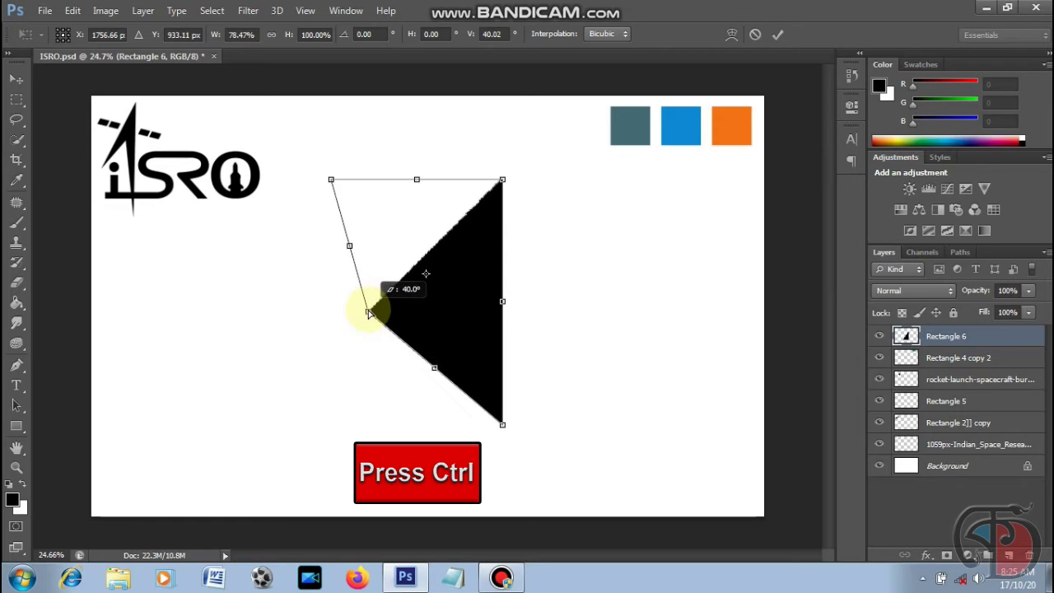
key("Return")
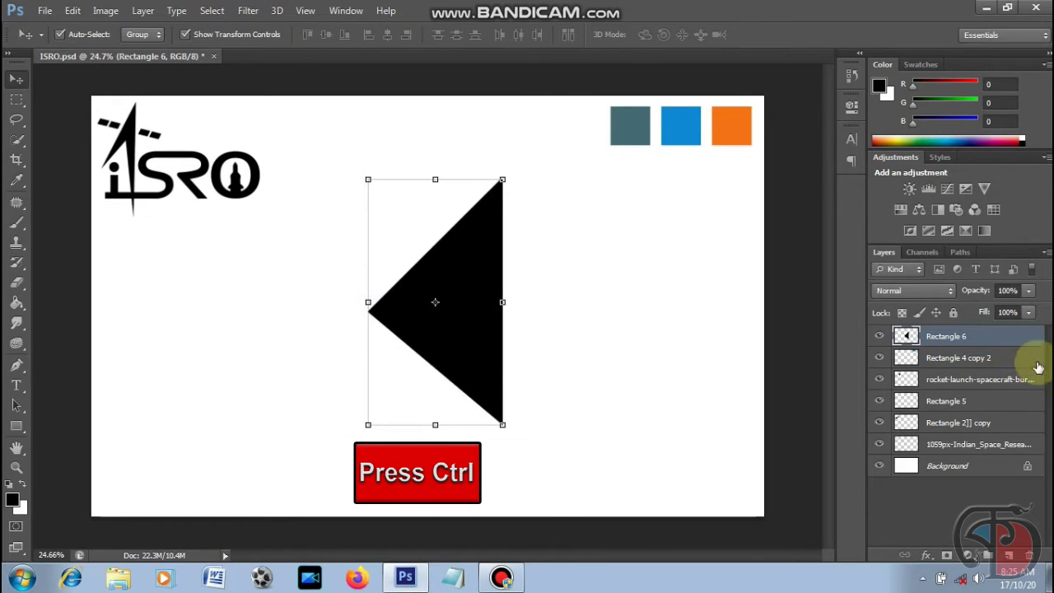
right_click(1004, 344)
Duplicate the triangle layer and fill the copy white
left_click(724, 122)
key("Return")
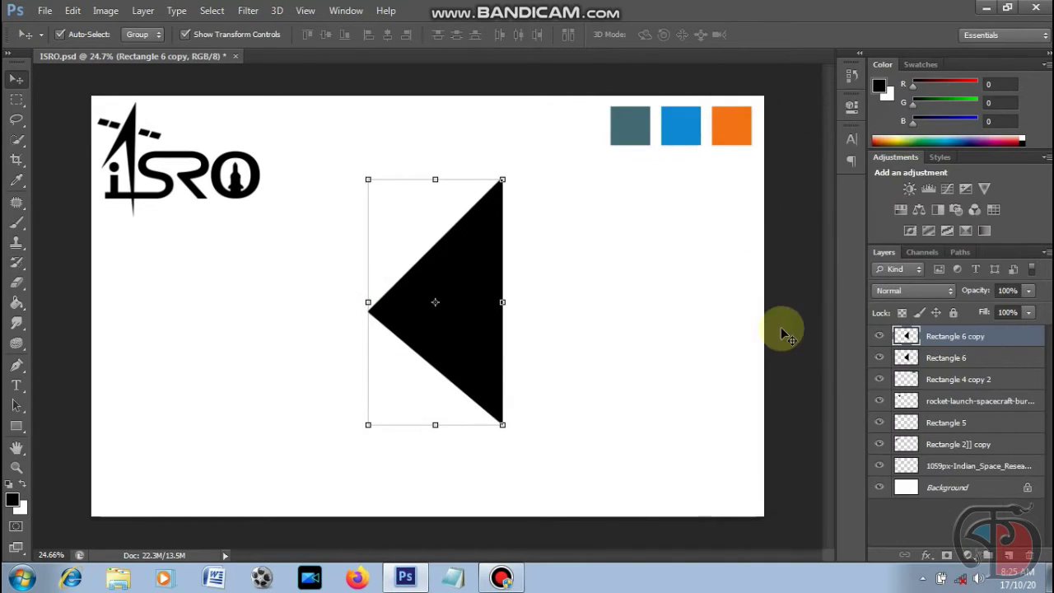
left_click(22, 484)
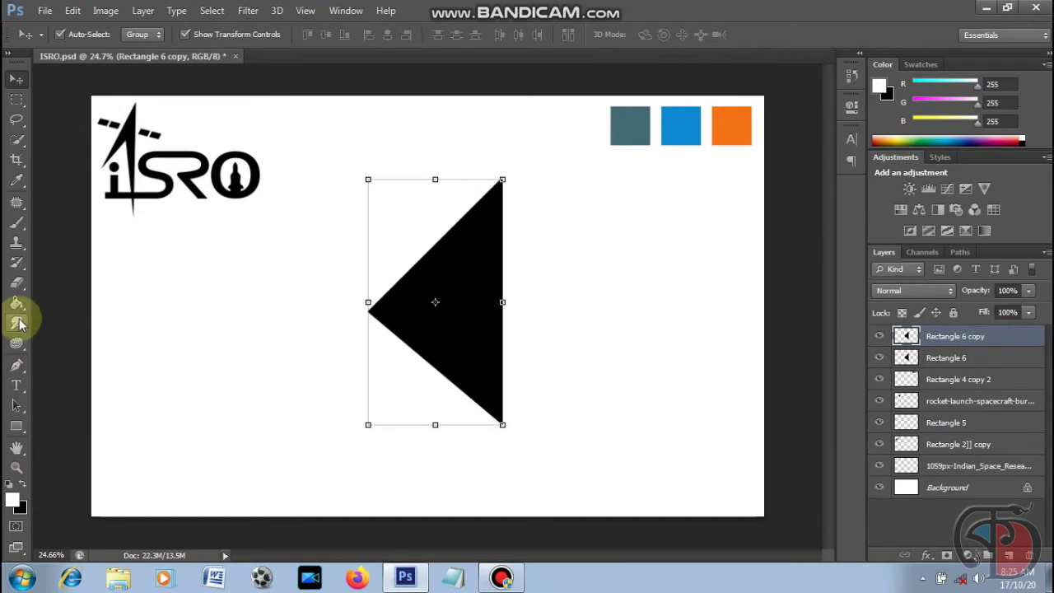
left_click(16, 302)
left_click(436, 317)
Shrink, move and skew the white copy into a notch shape
left_click(17, 79)
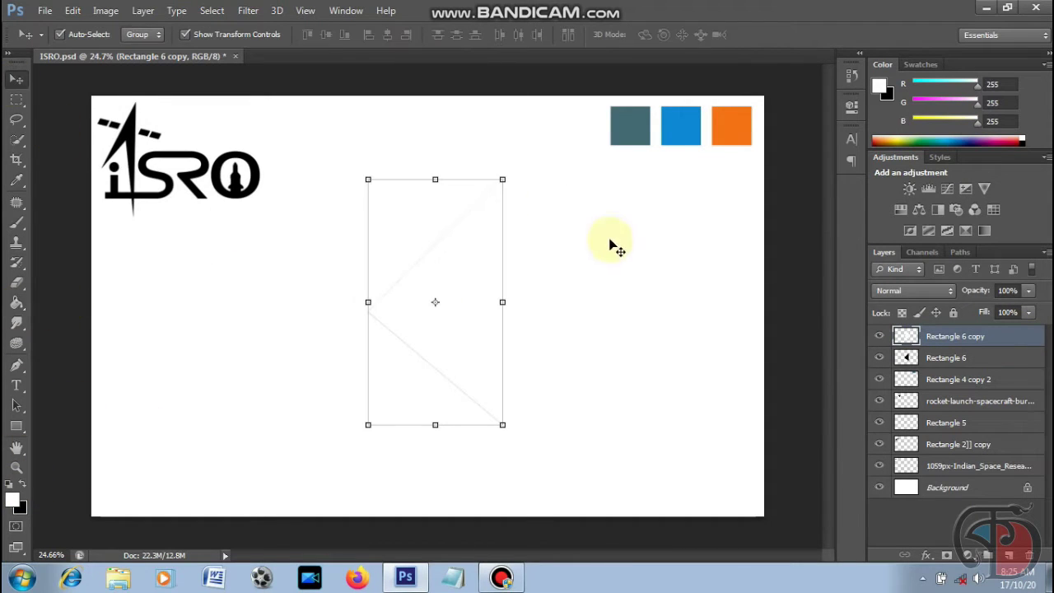
left_click_drag(502, 180, 482, 251)
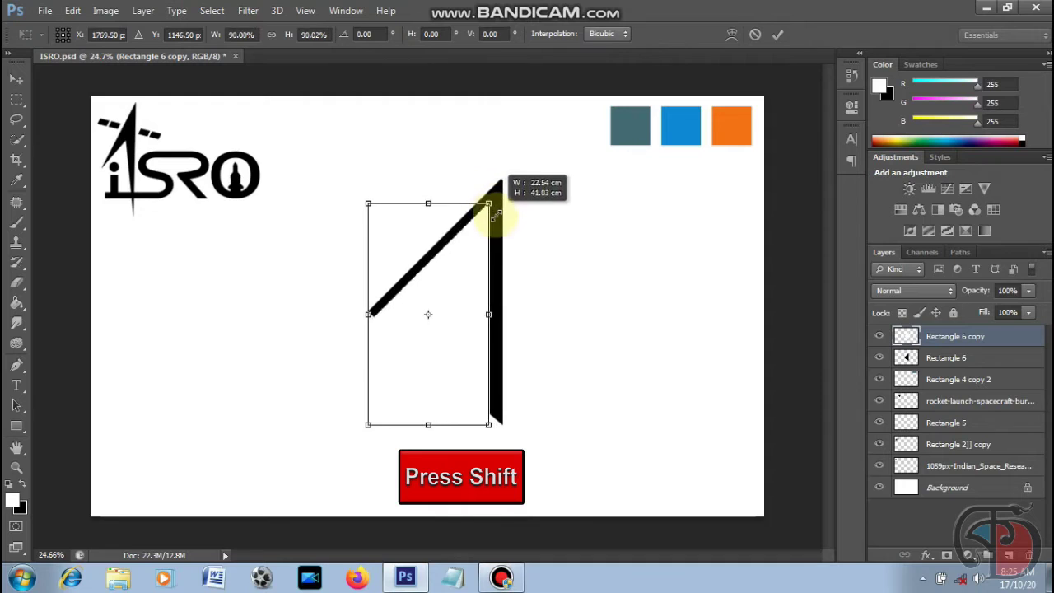
key("Return")
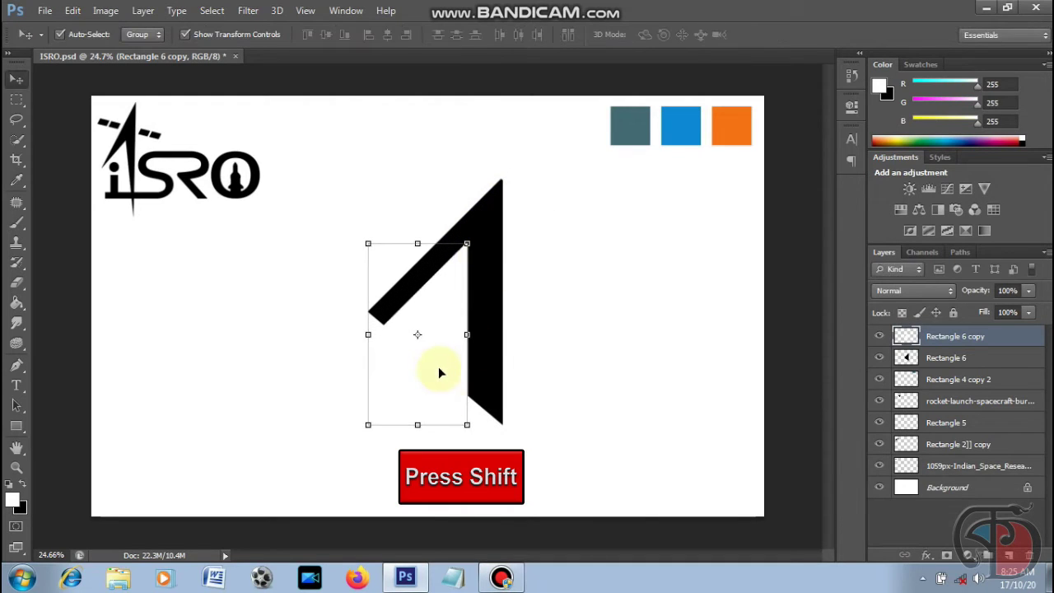
left_click_drag(440, 370, 445, 388)
left_click_drag(368, 350, 346, 285)
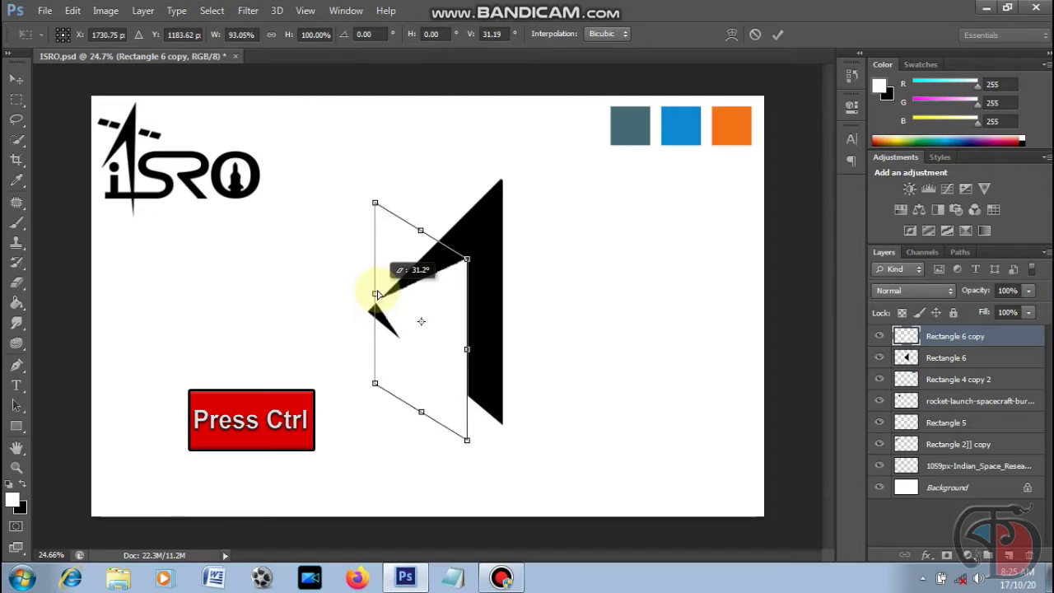
left_click_drag(467, 442, 513, 467)
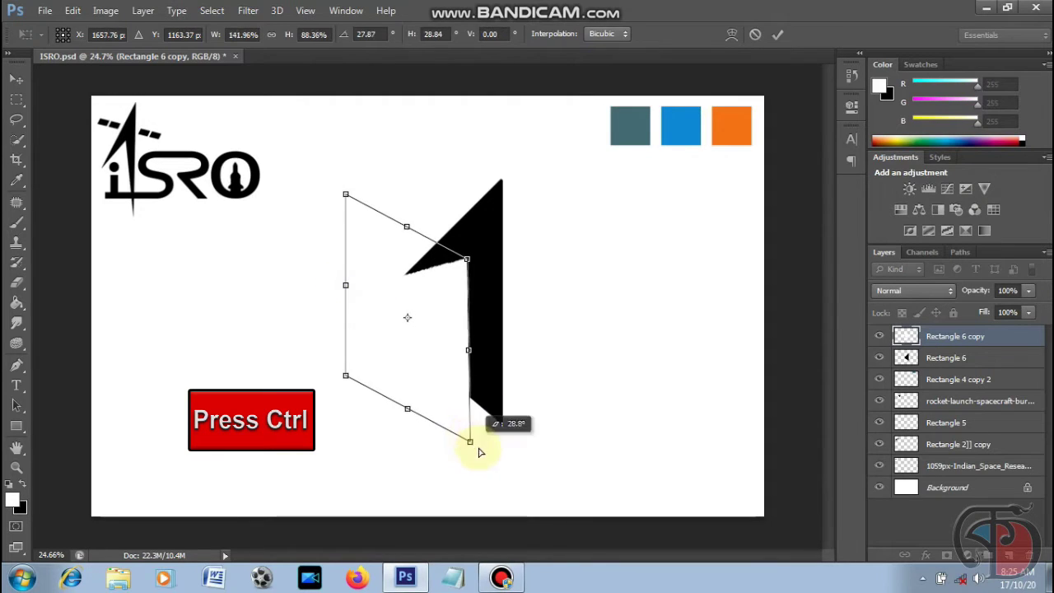
left_click_drag(347, 290, 342, 327)
key("Return")
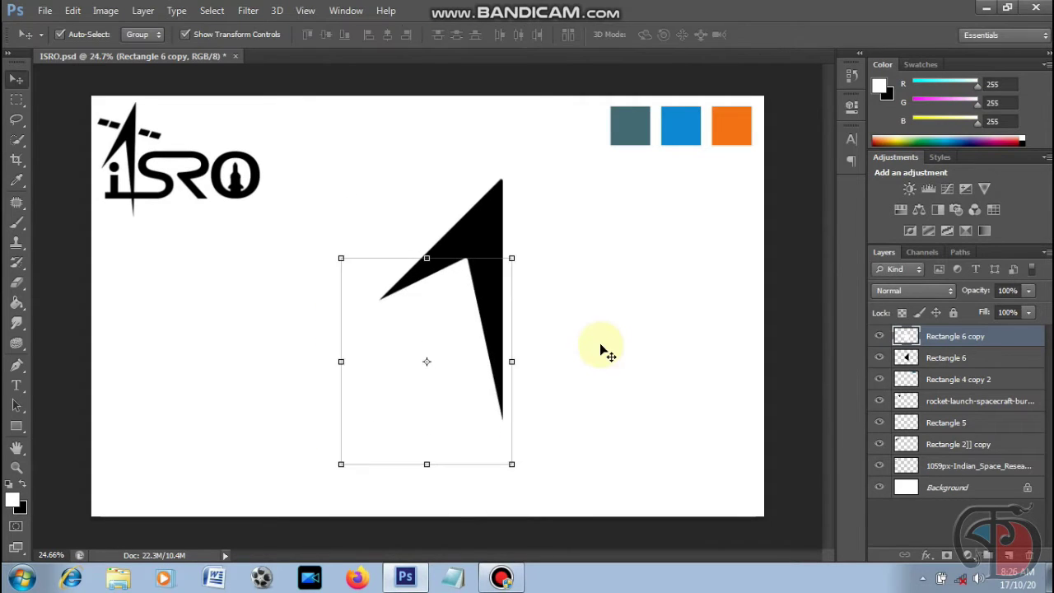
Cut the white copy's shape out of Rectangle 6, then delete the copy layer
left_click(913, 344)
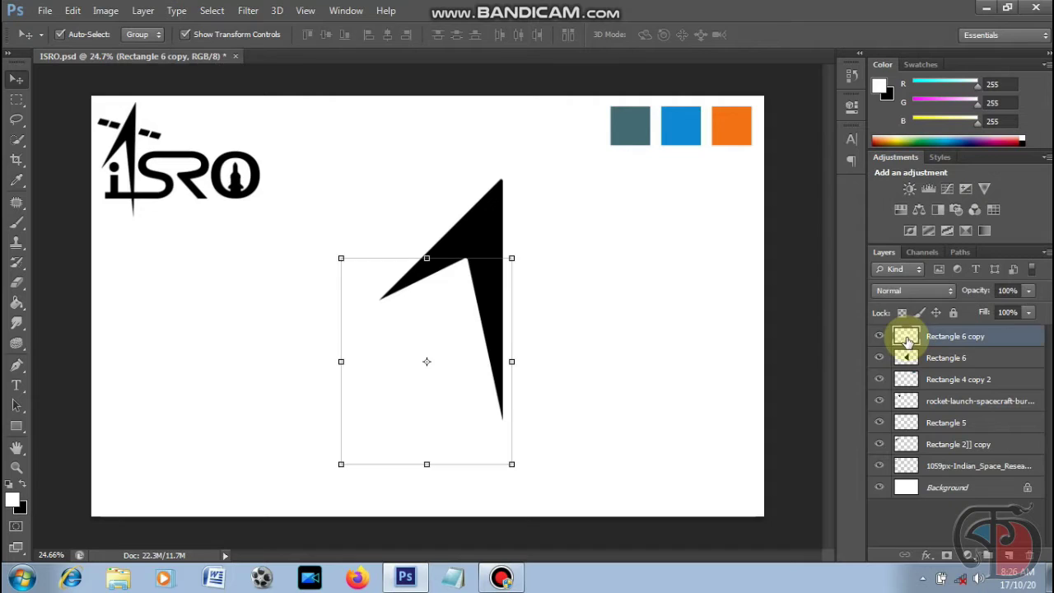
right_click(908, 338)
left_click(706, 236)
left_click(972, 359)
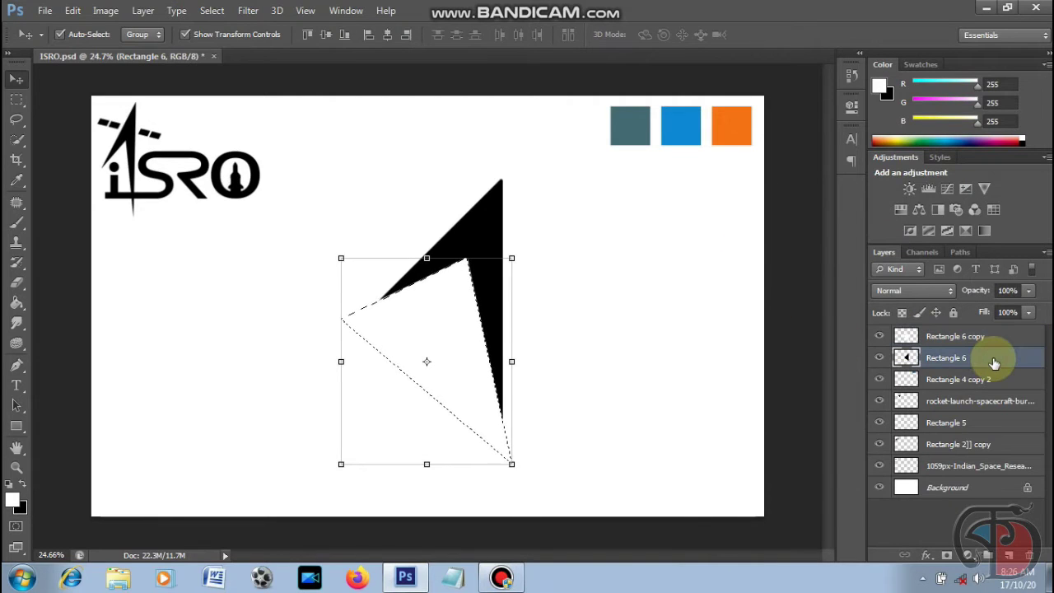
key("ctrl+d")
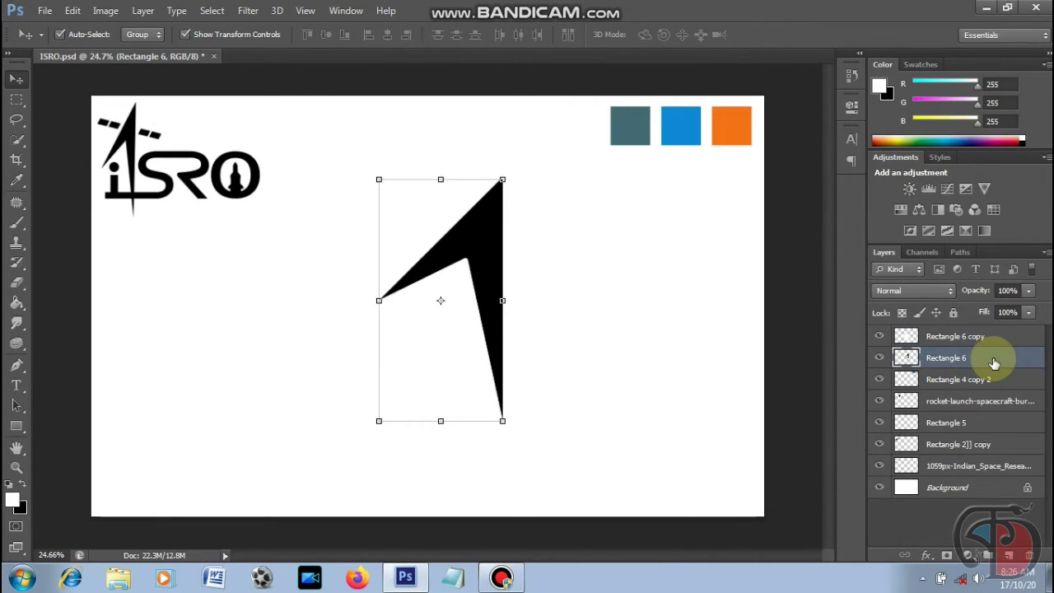
left_click(1014, 341)
key("Delete")
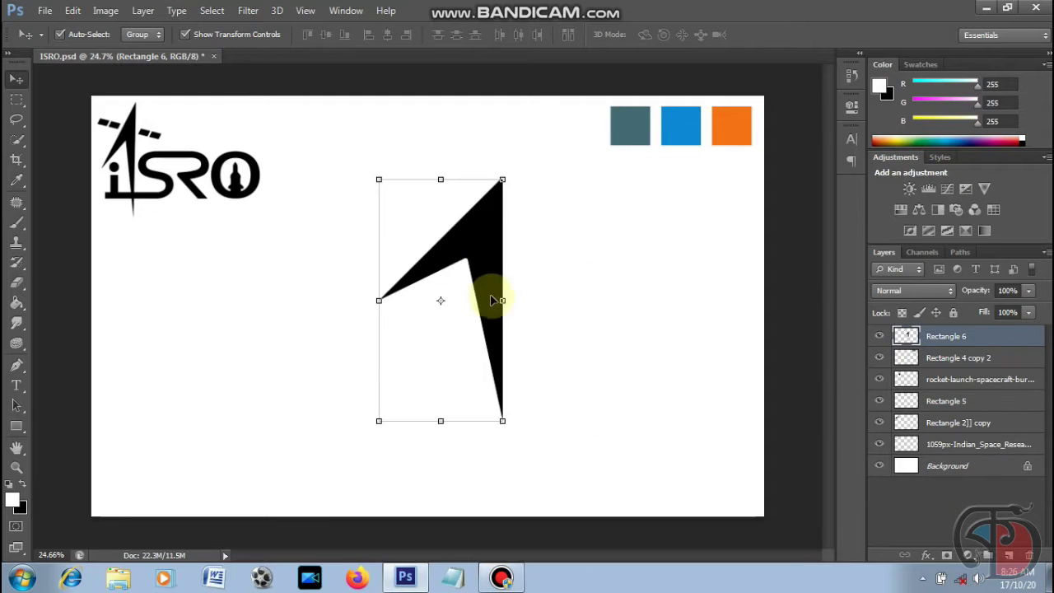
Skew, move and enlarge the rocket to about 121%, and add a small rectangle beside it
left_click_drag(379, 301, 403, 330)
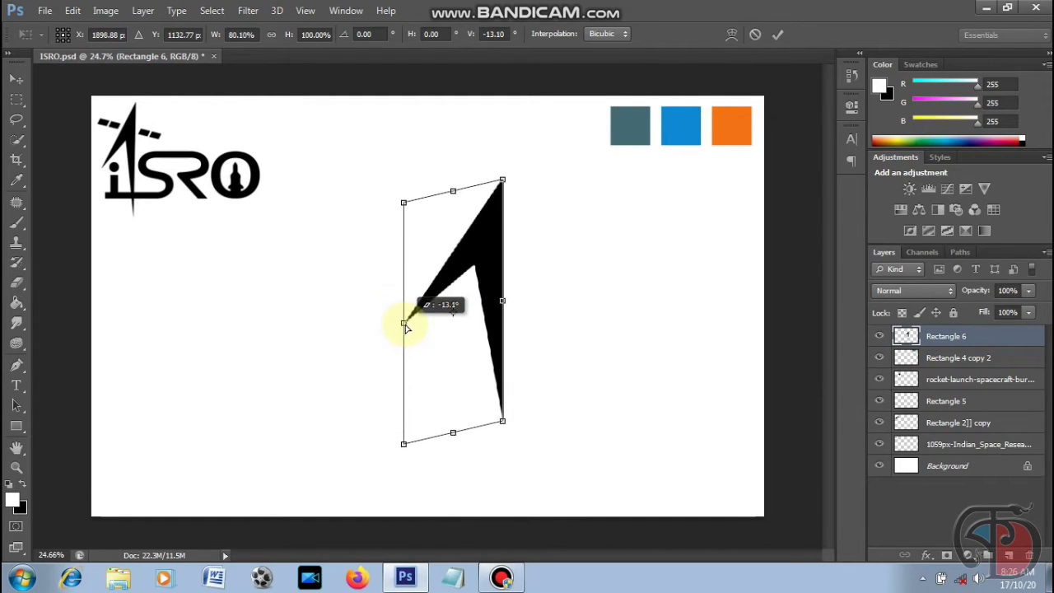
key("Return")
left_click_drag(504, 271, 473, 283)
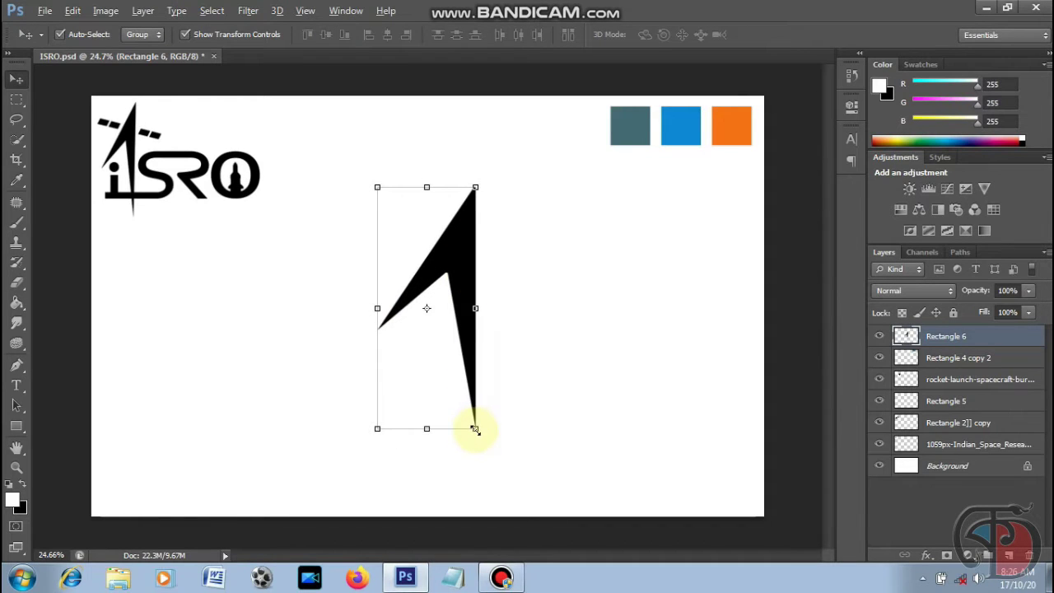
left_click_drag(475, 428, 486, 453)
left_click_drag(469, 276, 469, 290)
left_click(15, 426)
left_click_drag(536, 281, 587, 310)
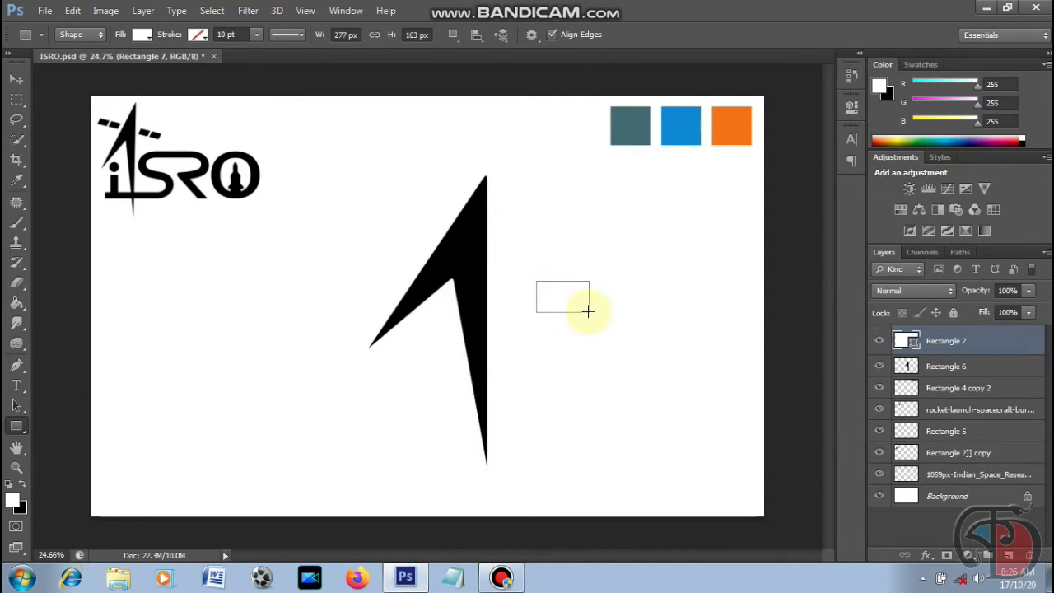
Replace the unwanted white rectangle with a black bar right of the rocket
left_click(15, 79)
key("Delete")
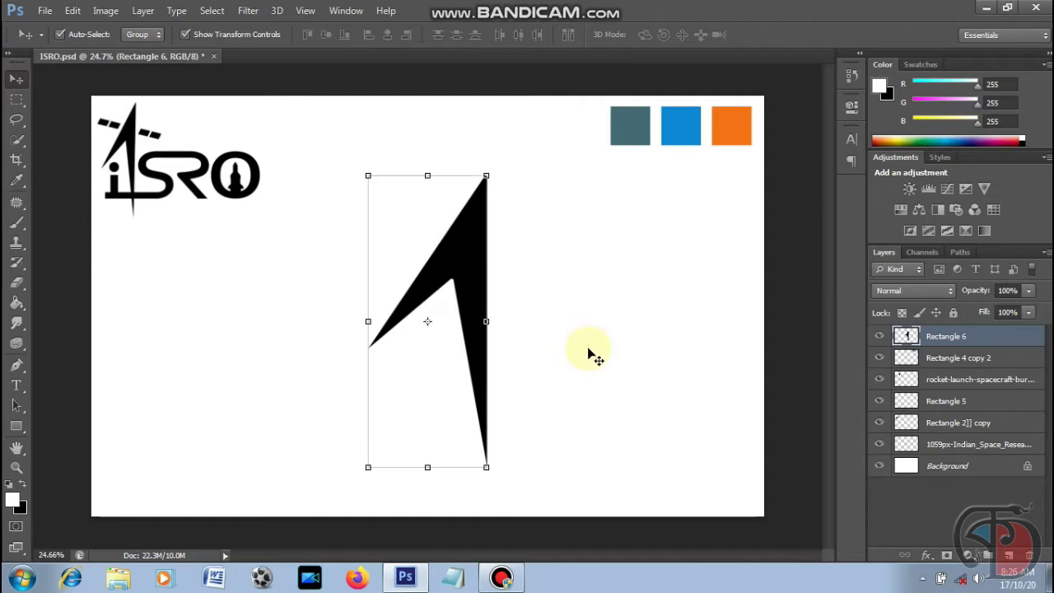
left_click(14, 485)
left_click(16, 407)
left_click_drag(537, 292, 594, 325)
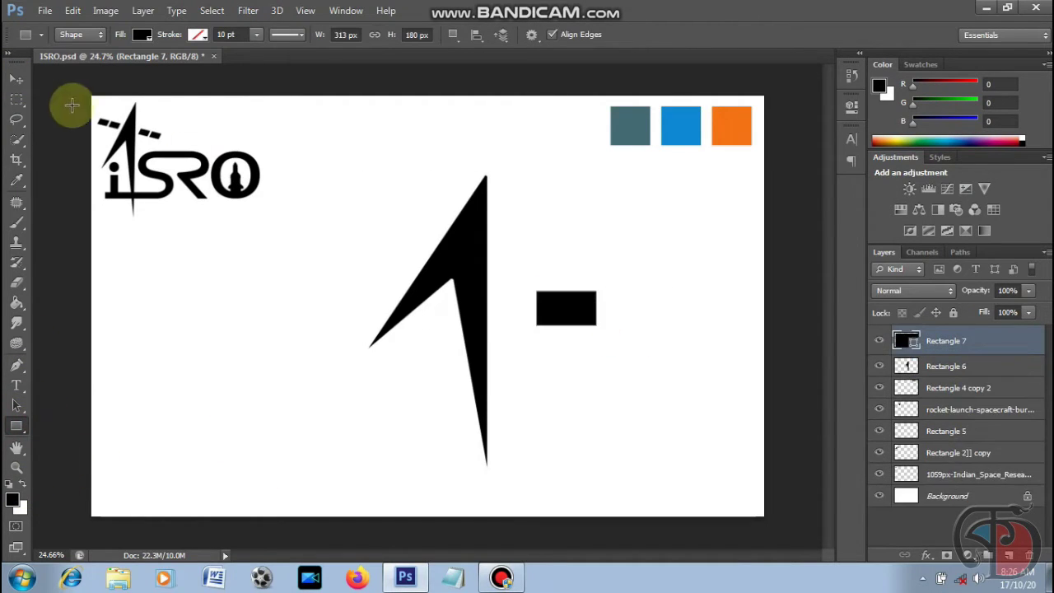
left_click(15, 79)
Rasterize the bar, duplicate its layer, and move the copy further right
left_click(16, 282)
left_click(562, 306)
key("Return")
left_click(17, 82)
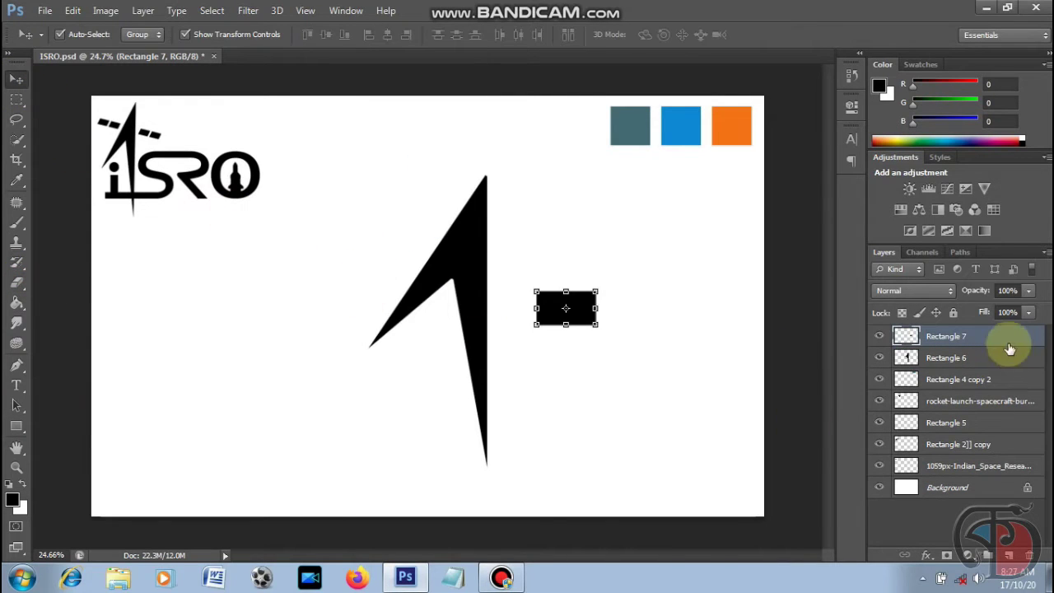
right_click(1010, 338)
left_click(766, 52)
left_click(684, 174)
left_click_drag(580, 321, 647, 321)
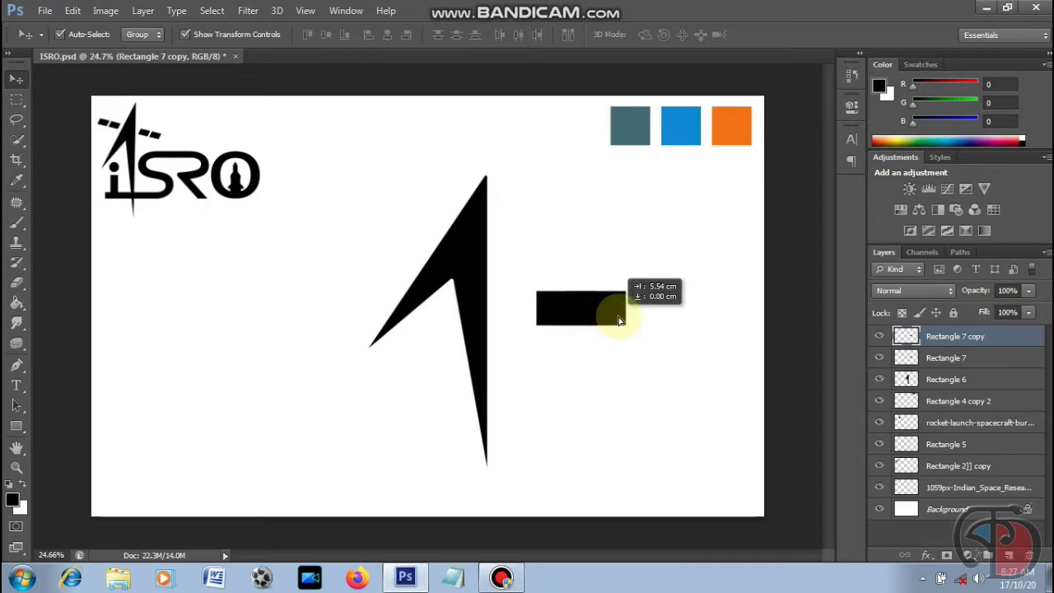
Skew both black bars to the same slant
left_click(659, 346)
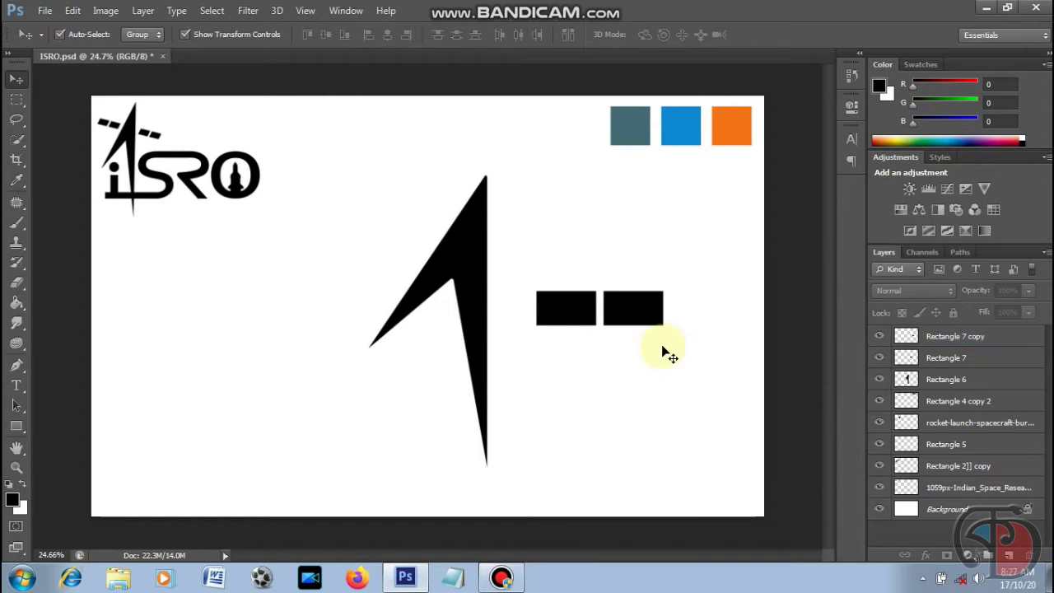
left_click(998, 337)
left_click(994, 358, "shift")
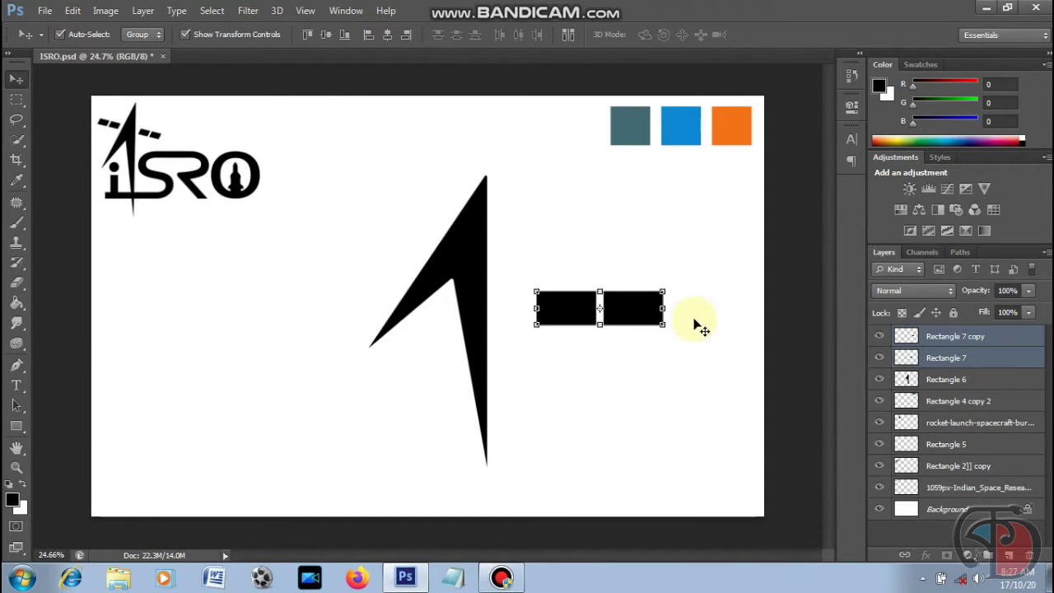
key("ctrl+alt")
key("ctrl+alt+t")
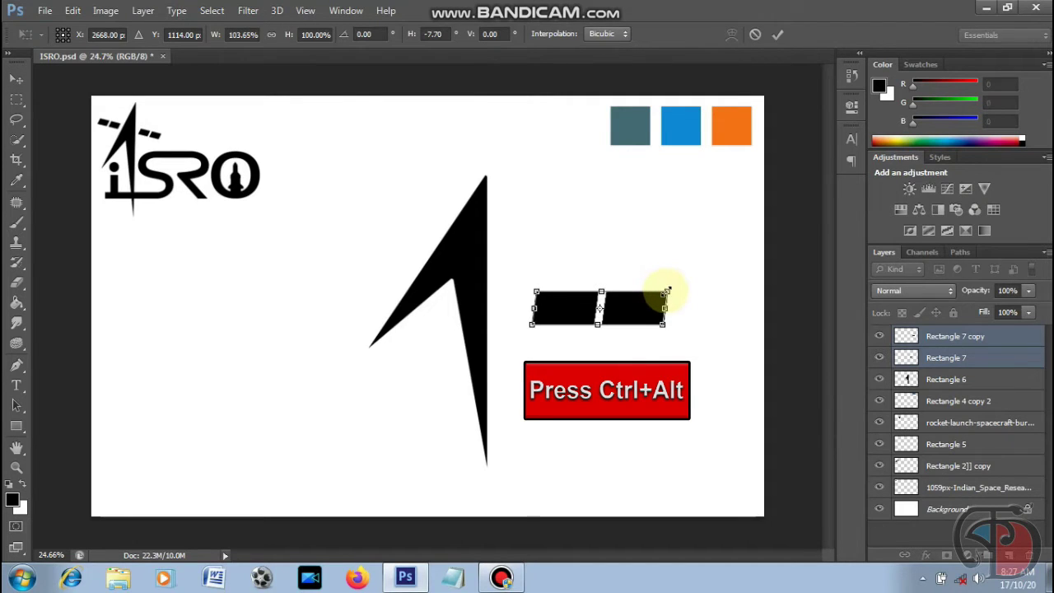
key("Return")
Combine Rectangle 7 and Rectangle 7 copy into one smart object and rasterize it
left_click(999, 338)
left_click(1001, 359, "shift")
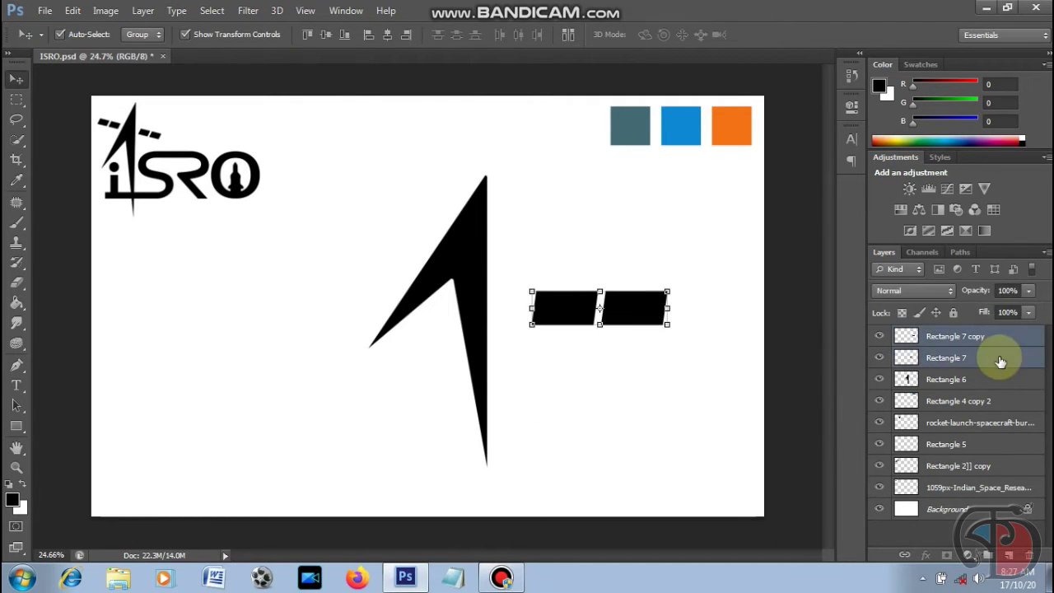
right_click(999, 359)
left_click(778, 160)
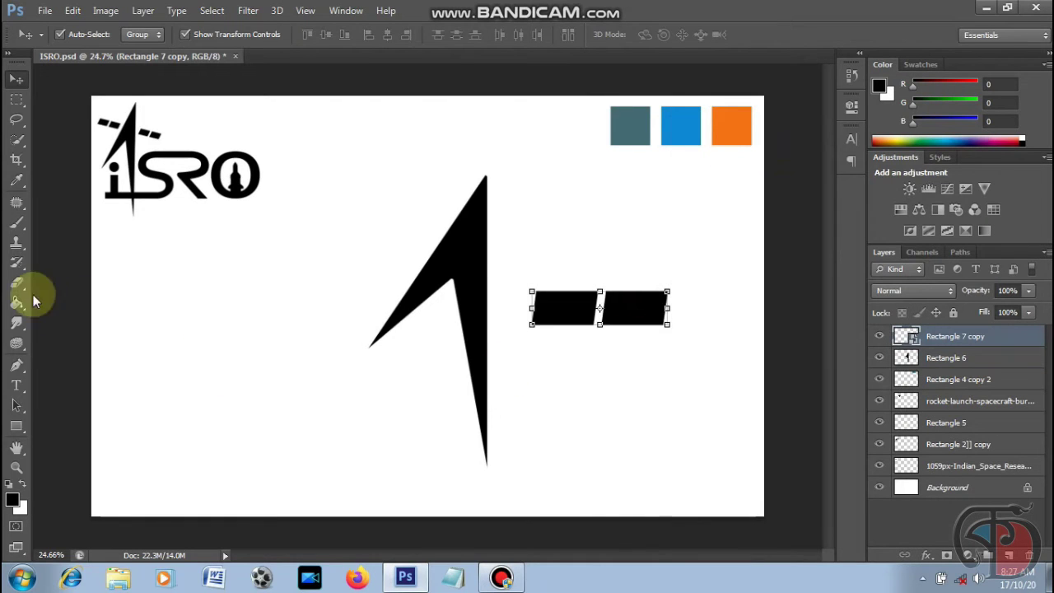
left_click(626, 389)
Move the rasterized bar pair onto the rocket and duplicate it to the right
key("Return")
key("v")
left_click_drag(630, 313, 544, 360)
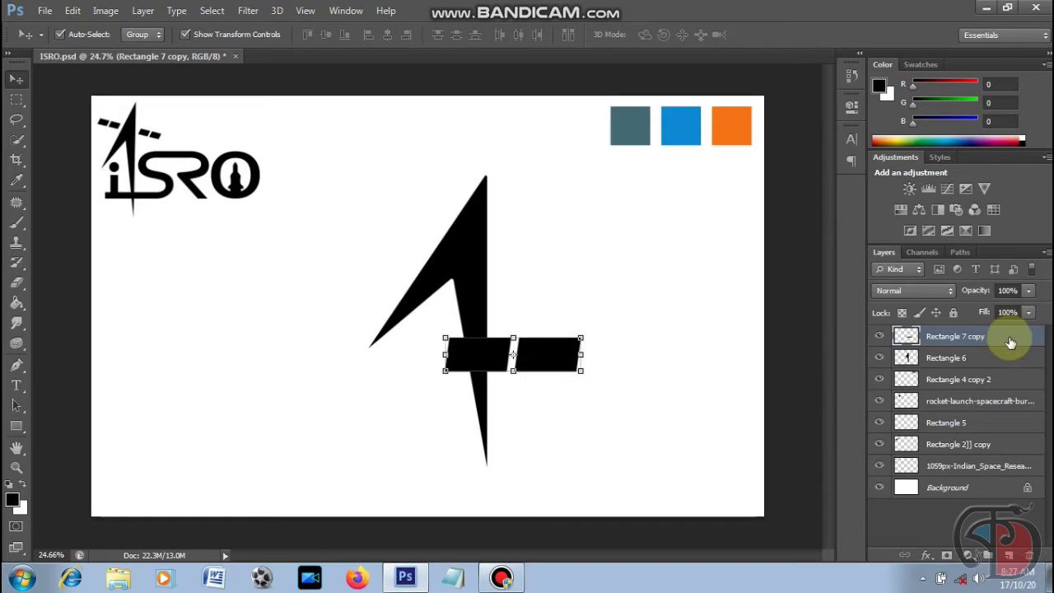
right_click(1012, 336)
left_click(777, 132)
left_click(664, 175)
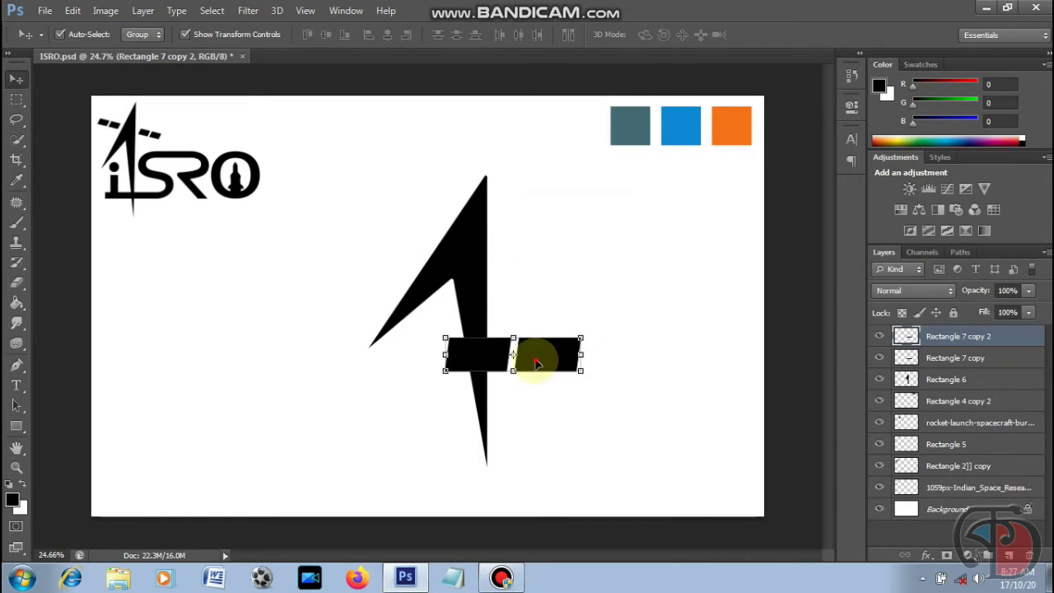
left_click_drag(536, 357, 675, 361)
Shrink all four bars, move them up across the rocket, and rotate them slightly clockwise
left_click(914, 356, "shift")
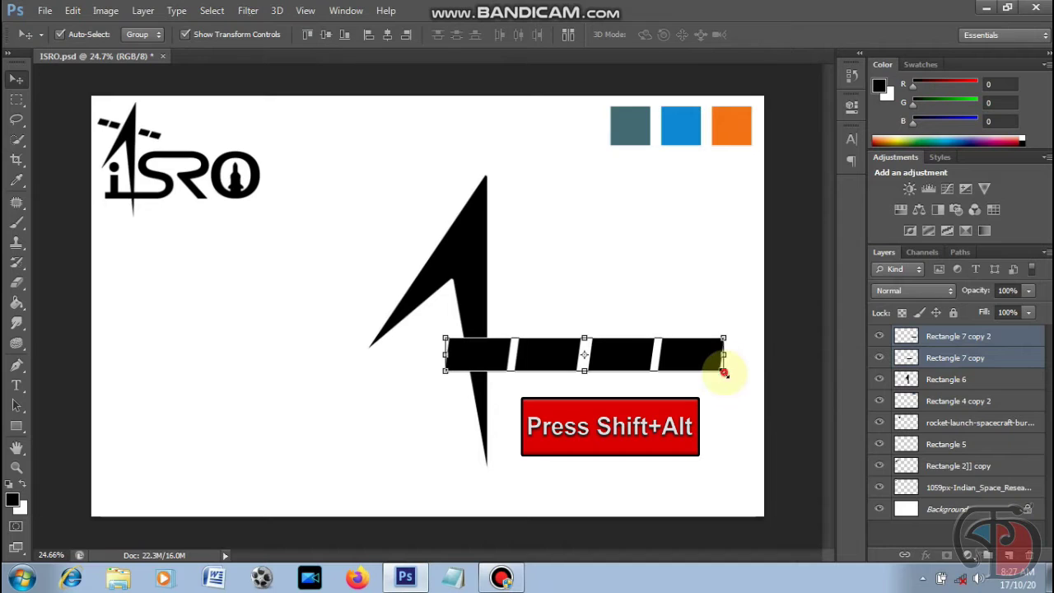
left_click_drag(724, 372, 677, 355)
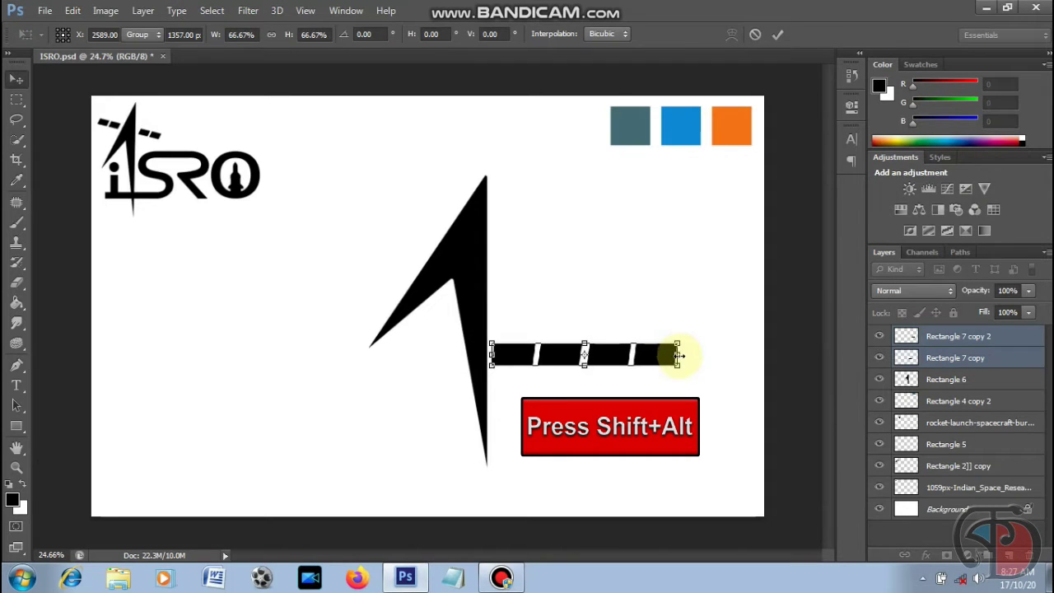
key("Return")
left_click_drag(554, 356, 441, 246)
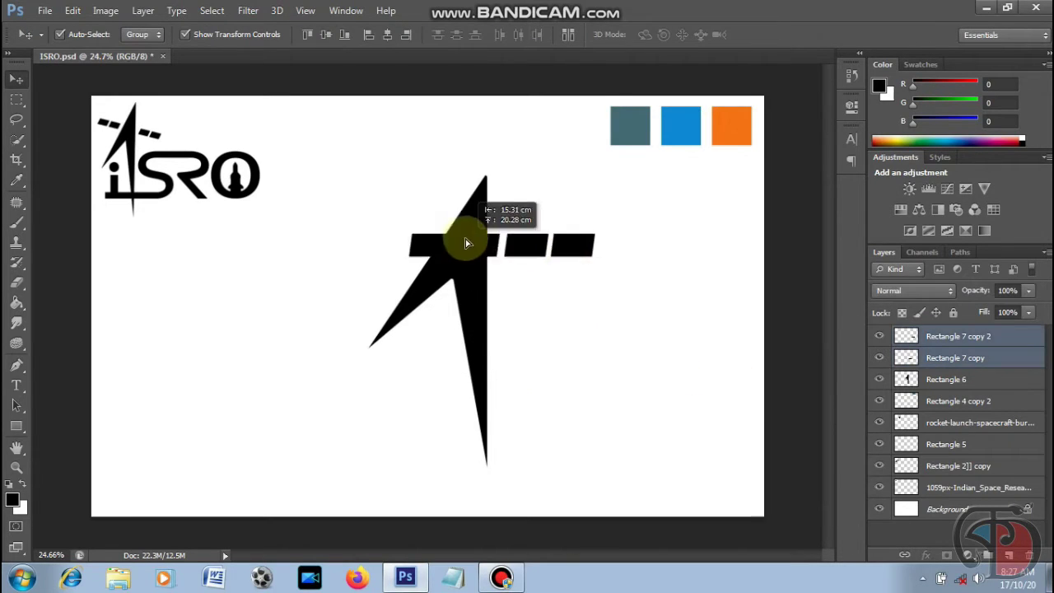
key("ctrl+t")
left_click_drag(577, 266, 571, 282)
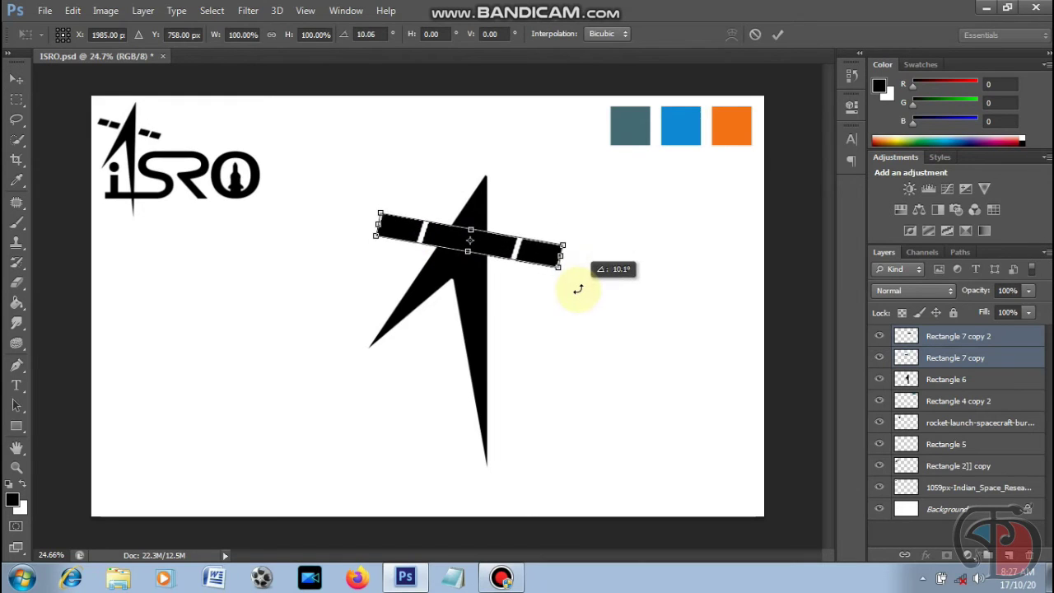
key("Return")
Shift the left bar pair up-left and the right pair further right
left_click(410, 237)
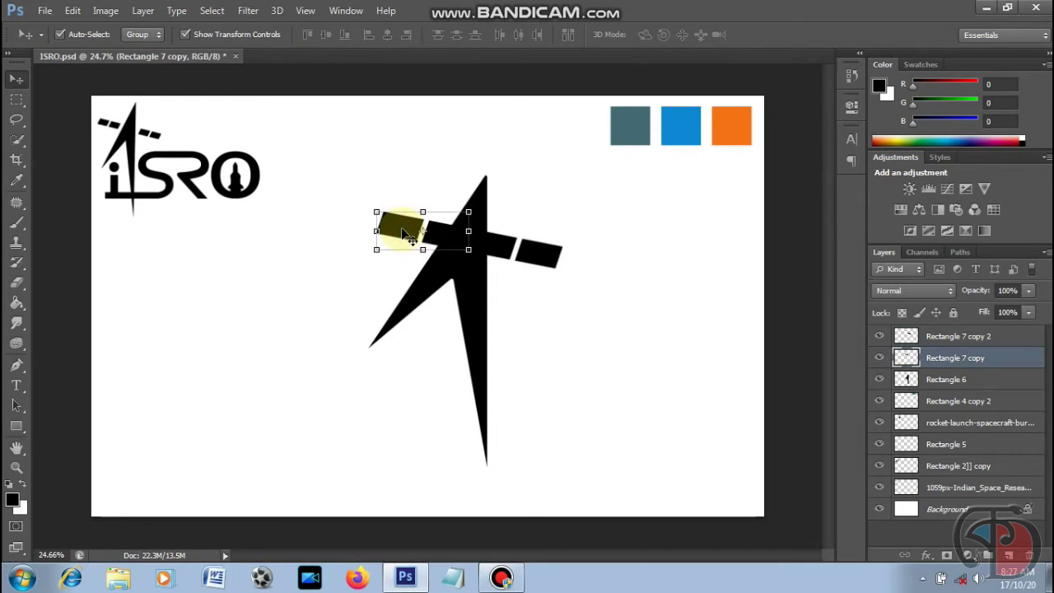
left_click_drag(404, 233, 381, 219)
left_click_drag(535, 257, 555, 249)
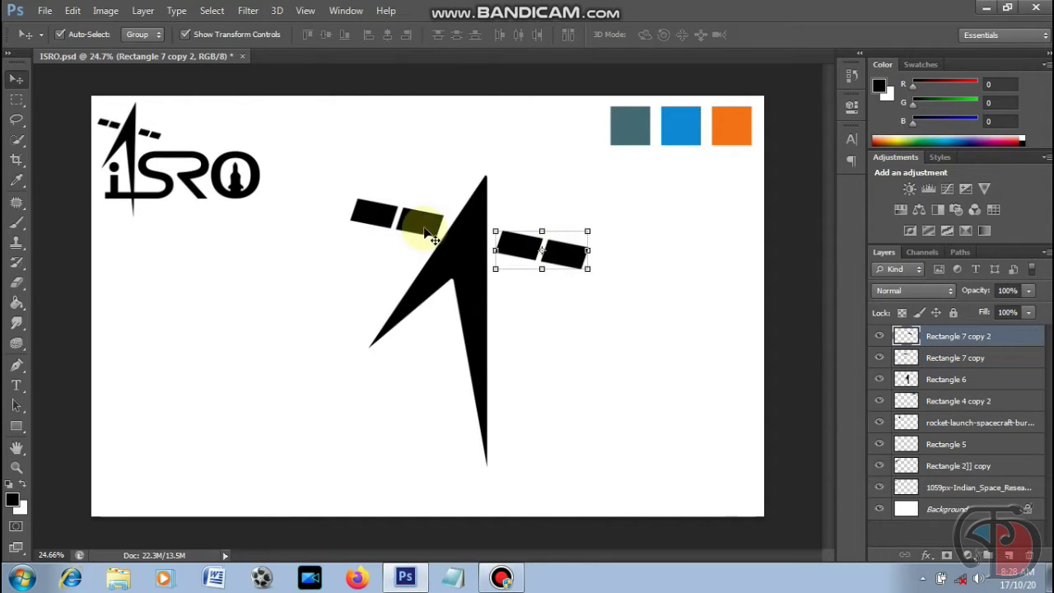
left_click(423, 228)
left_click(515, 243)
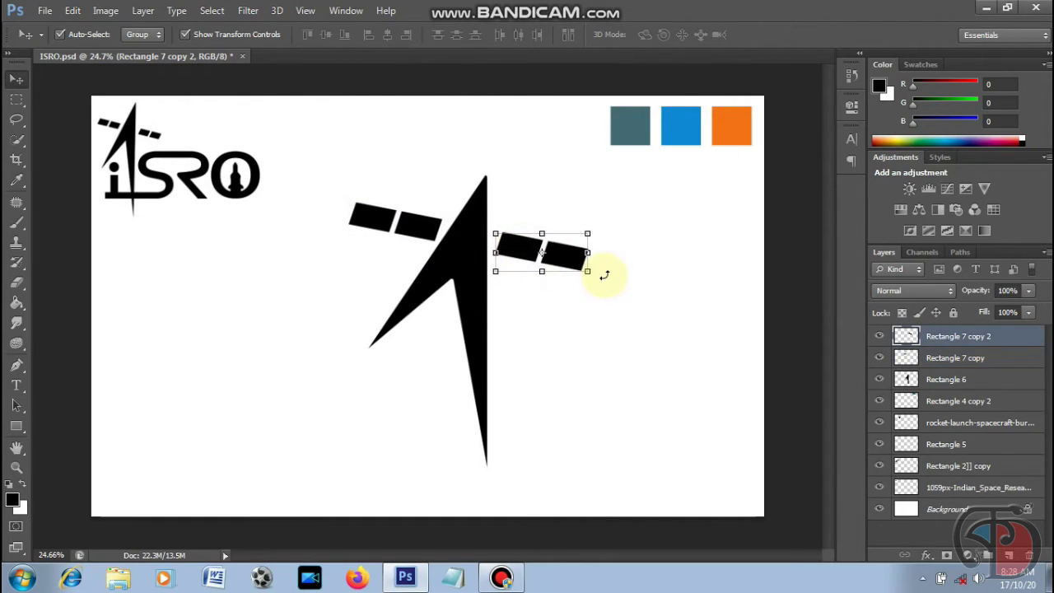
left_click(599, 303)
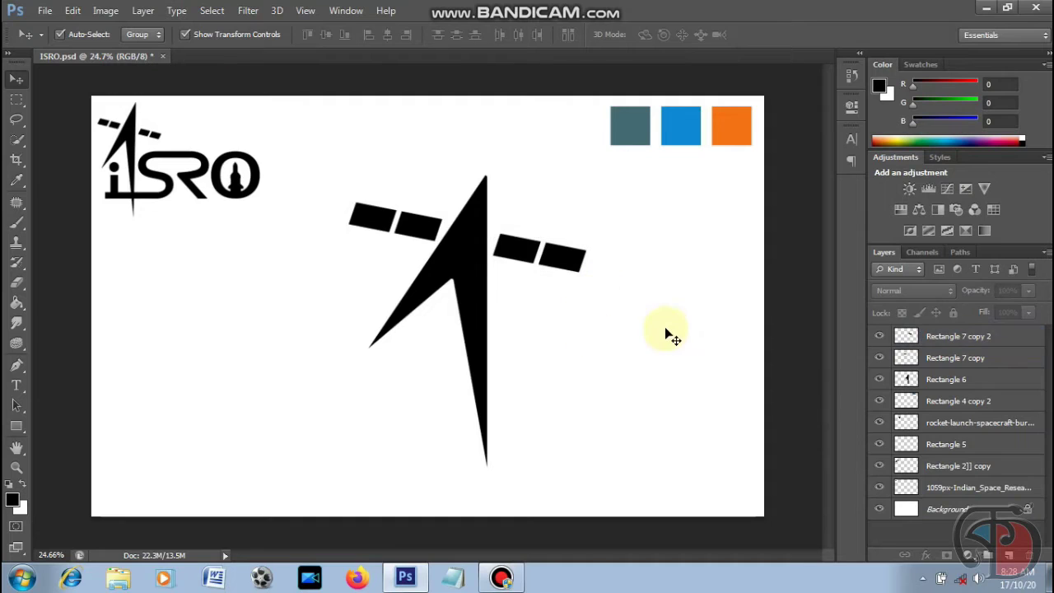
left_click(423, 241)
left_click(624, 317)
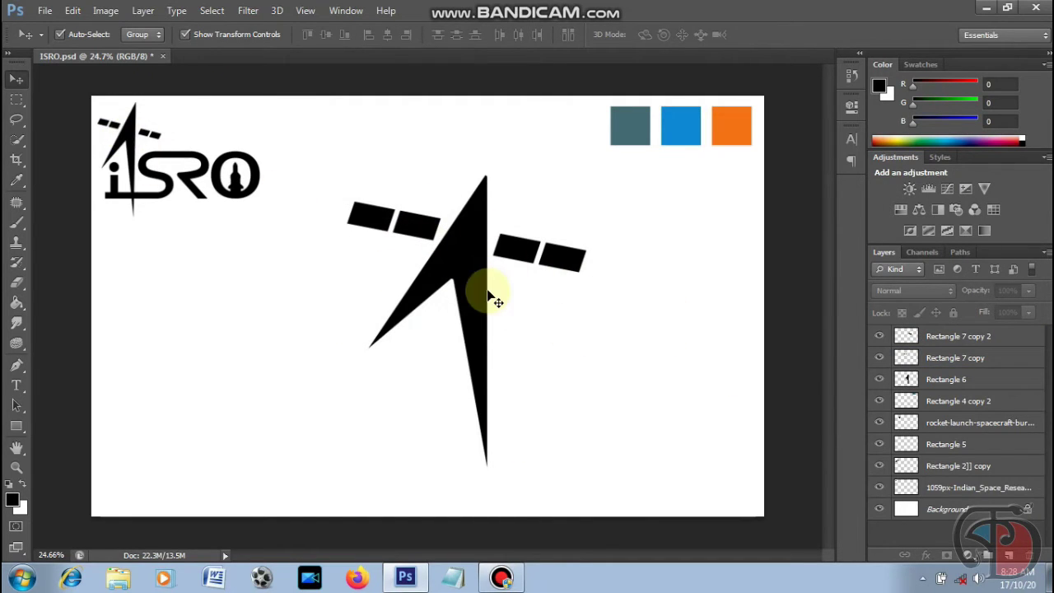
Delete the rocket and both bar-pair layers
left_click(1027, 338)
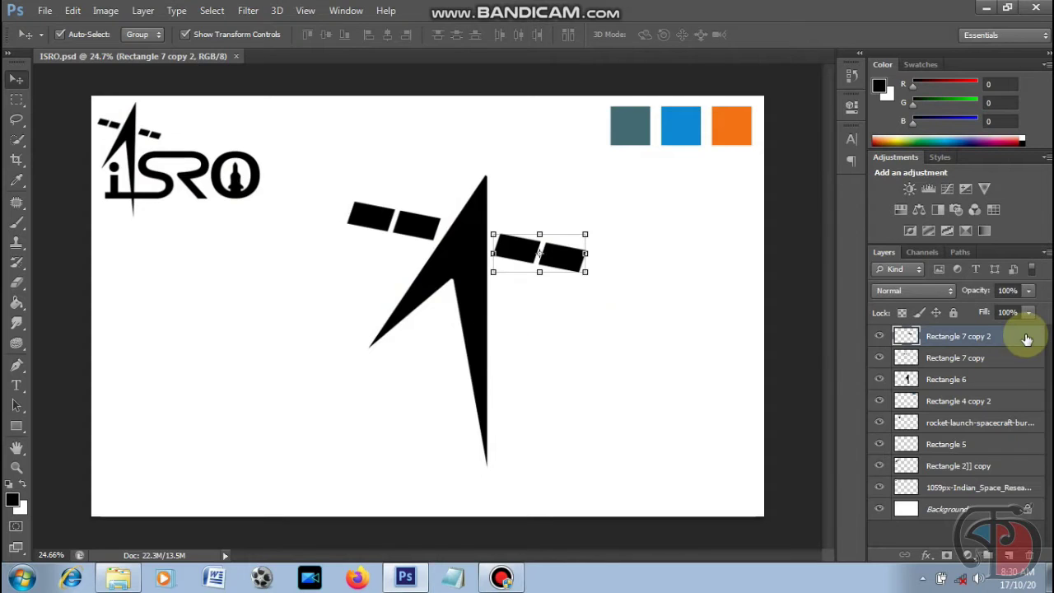
left_click(1016, 380, "shift")
key("Delete")
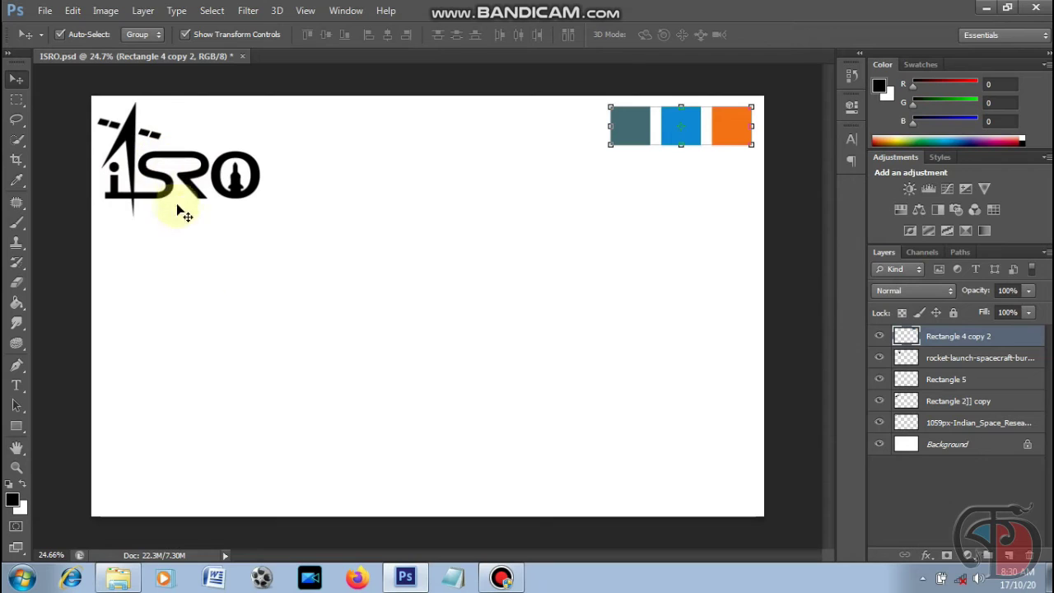
Type a letter S on the canvas and enlarge it
left_click(15, 385)
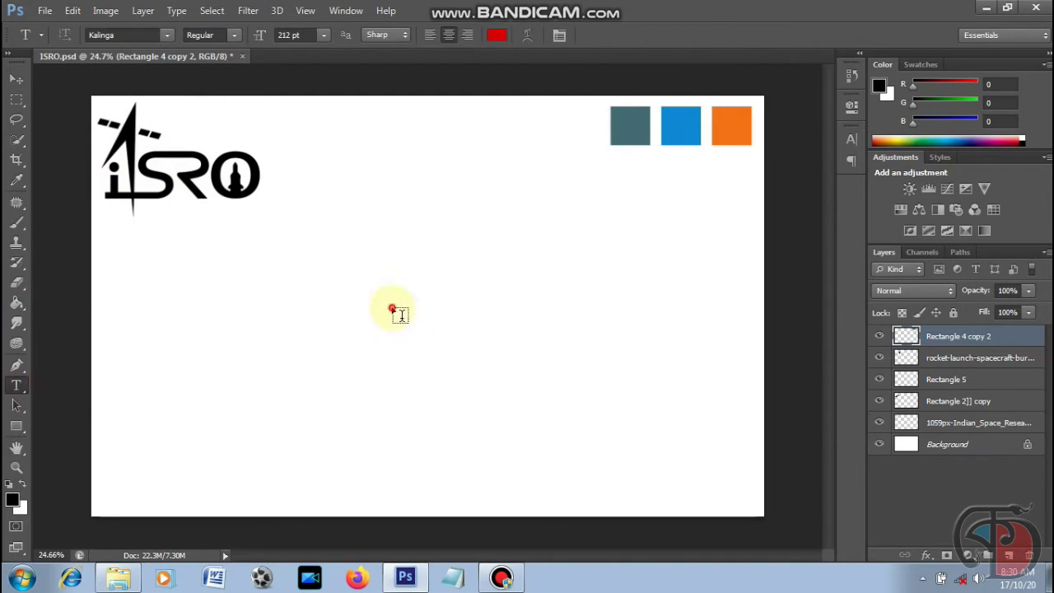
left_click(391, 307)
left_click(15, 80)
key("ctrl+t")
left_click_drag(405, 324, 536, 466)
key("Return")
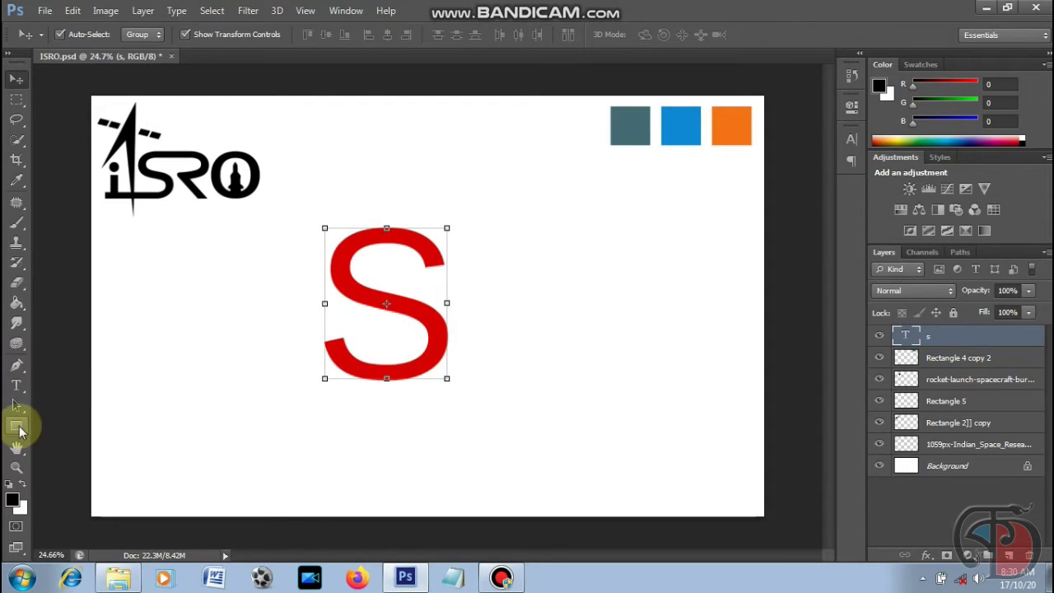
Rasterize the S and trim its lower-left end flat
left_click(16, 285)
left_click(15, 99)
left_click_drag(310, 315, 382, 412)
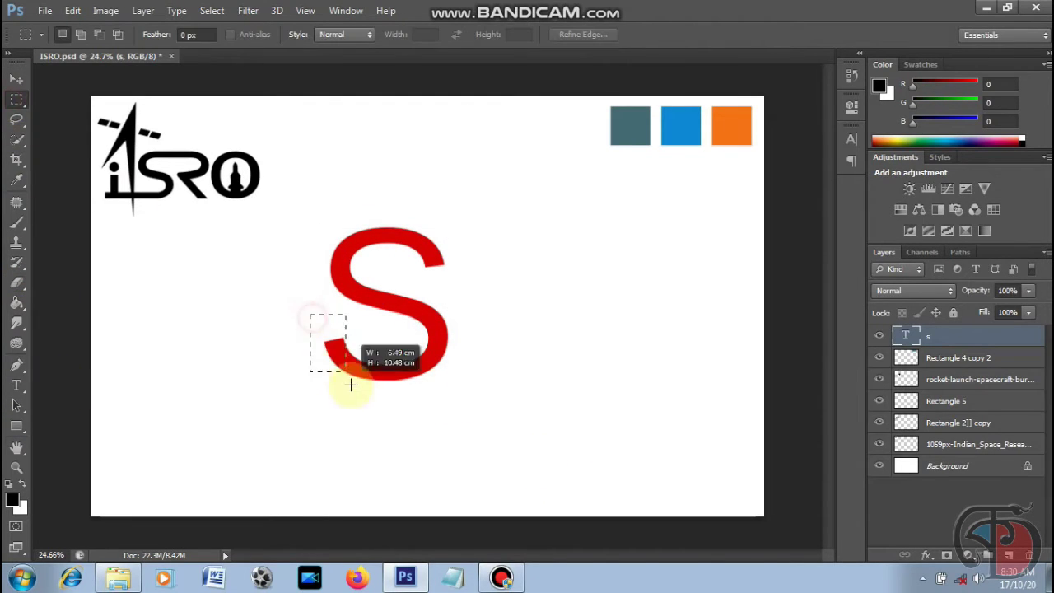
key("Delete")
left_click(560, 237)
left_click(13, 288)
left_click(412, 288)
key("Return")
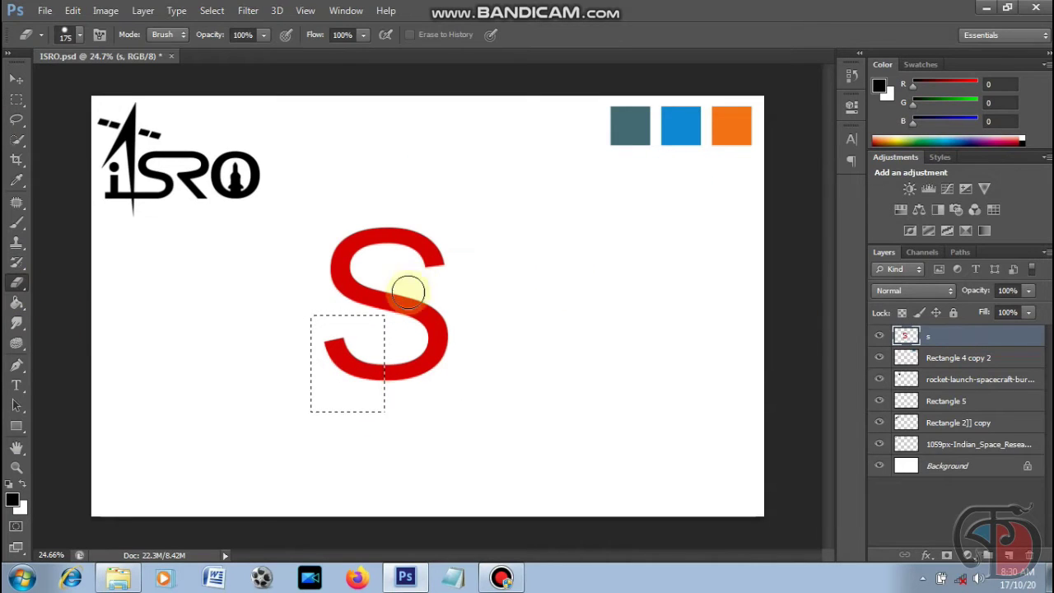
left_click(17, 79)
key("ctrl+d")
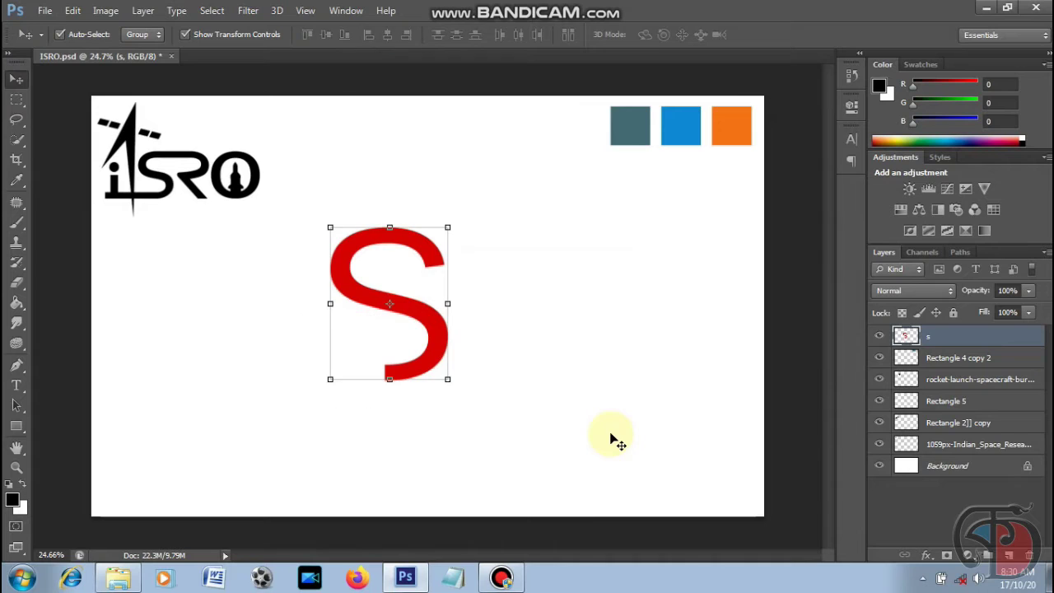
Select the S's upper-right end, move the S left, and fill it black
left_click(17, 99)
mouse_move(390, 206)
left_mouse_down()
mouse_move(392, 247)
mouse_move(454, 284)
left_mouse_up()
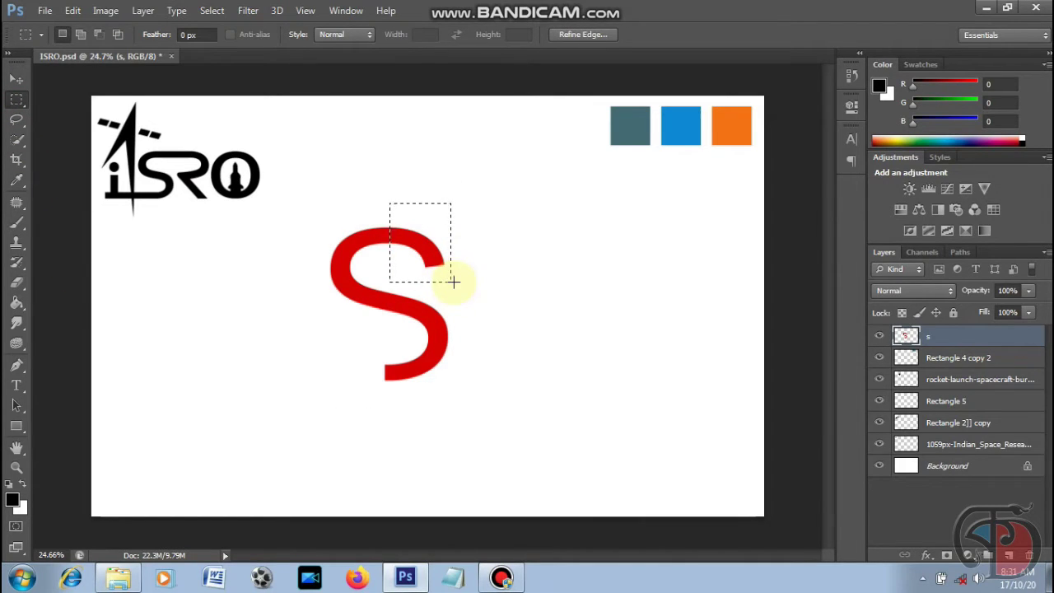
left_click(16, 79)
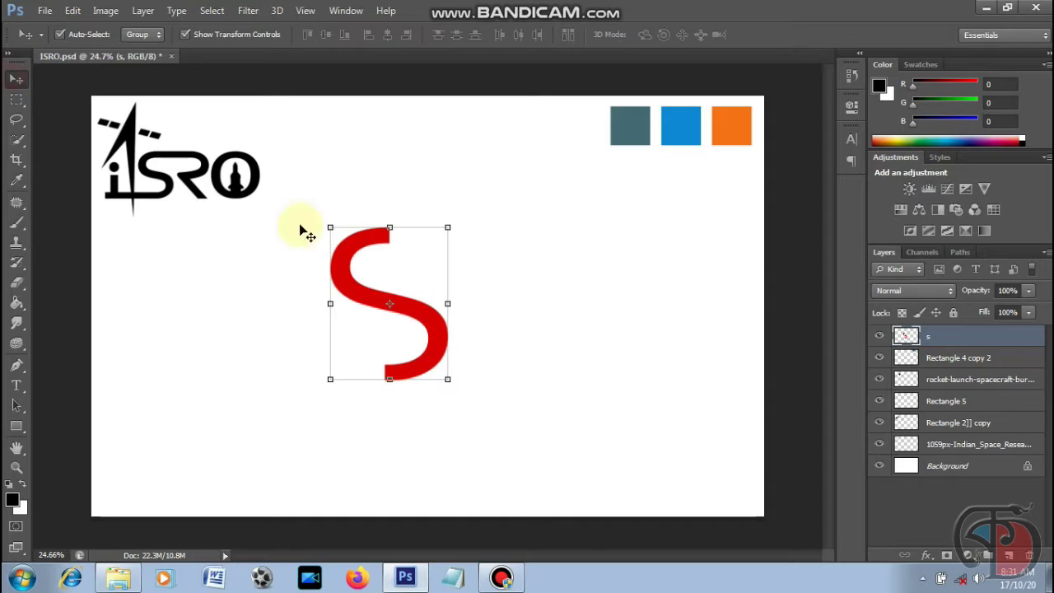
left_click_drag(358, 284, 327, 295)
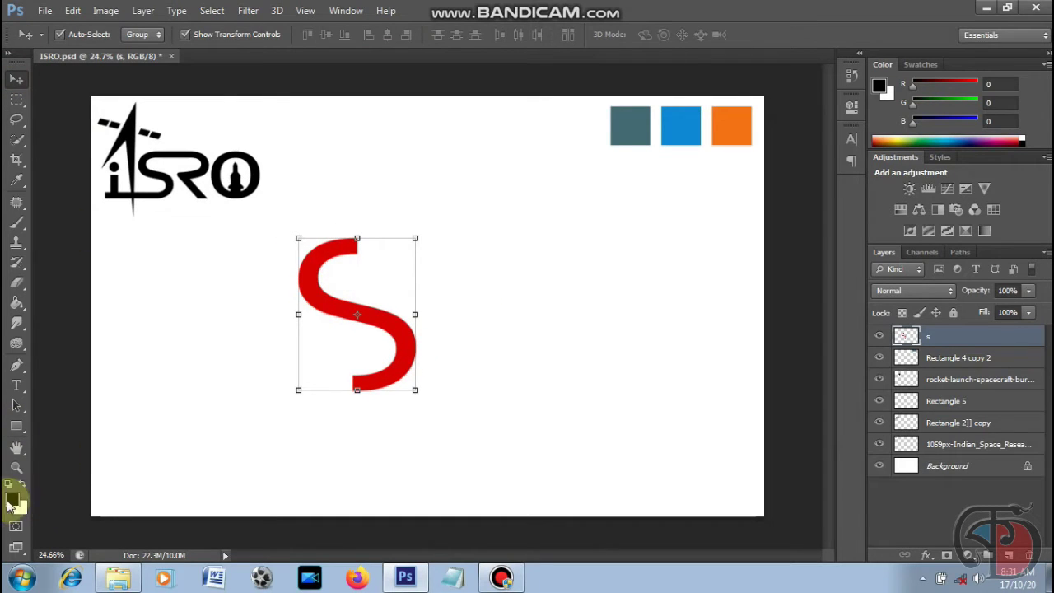
left_click(16, 303)
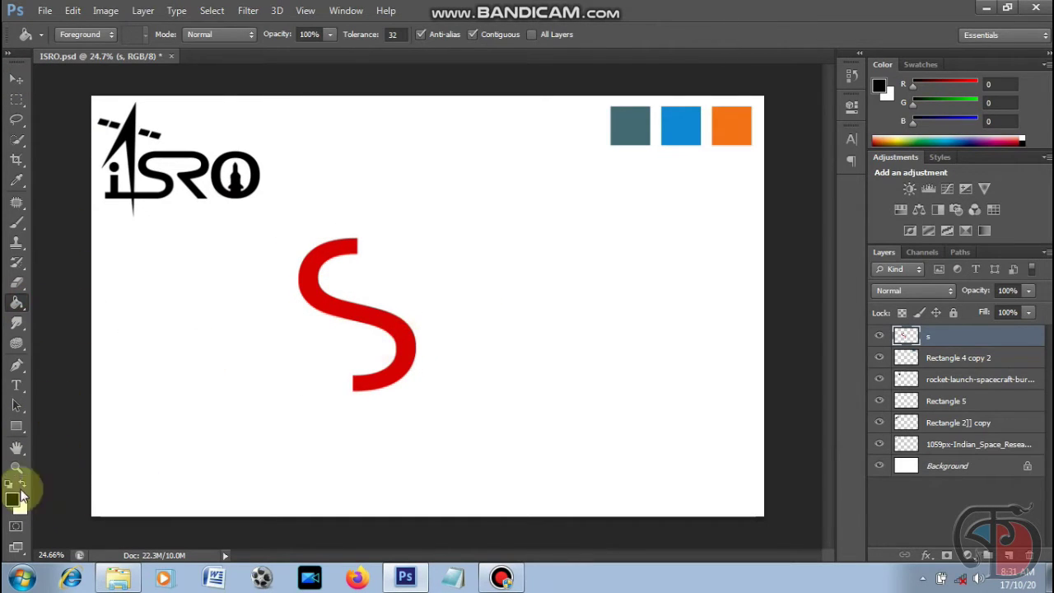
left_click(408, 350)
left_click(17, 426)
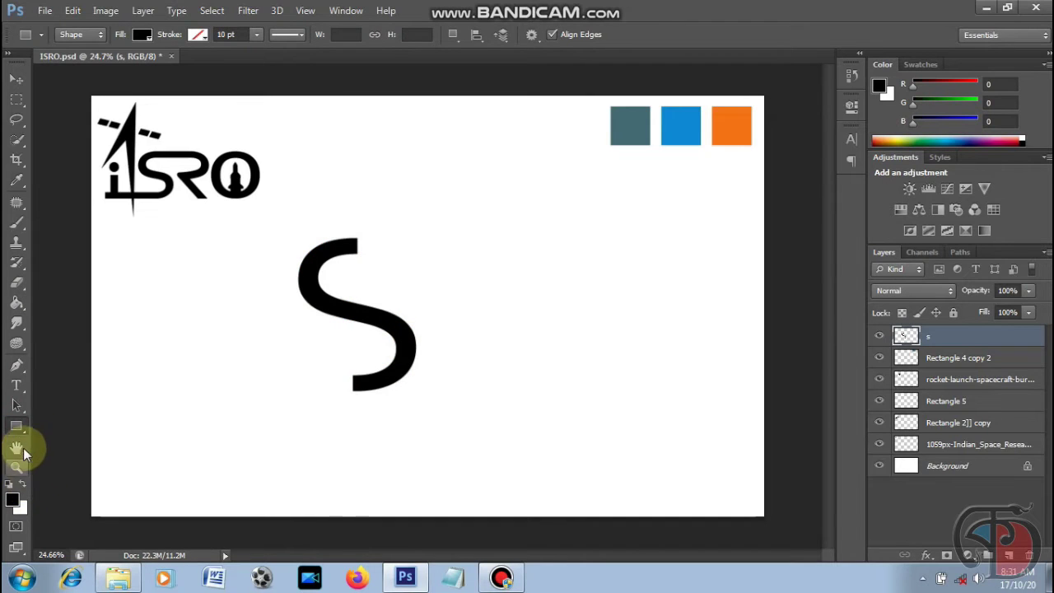
Draw a black bar (Rectangle 6) at the S's top end, closing the gap and making it slightly taller
left_click(16, 467)
left_click(346, 242)
left_click(16, 426)
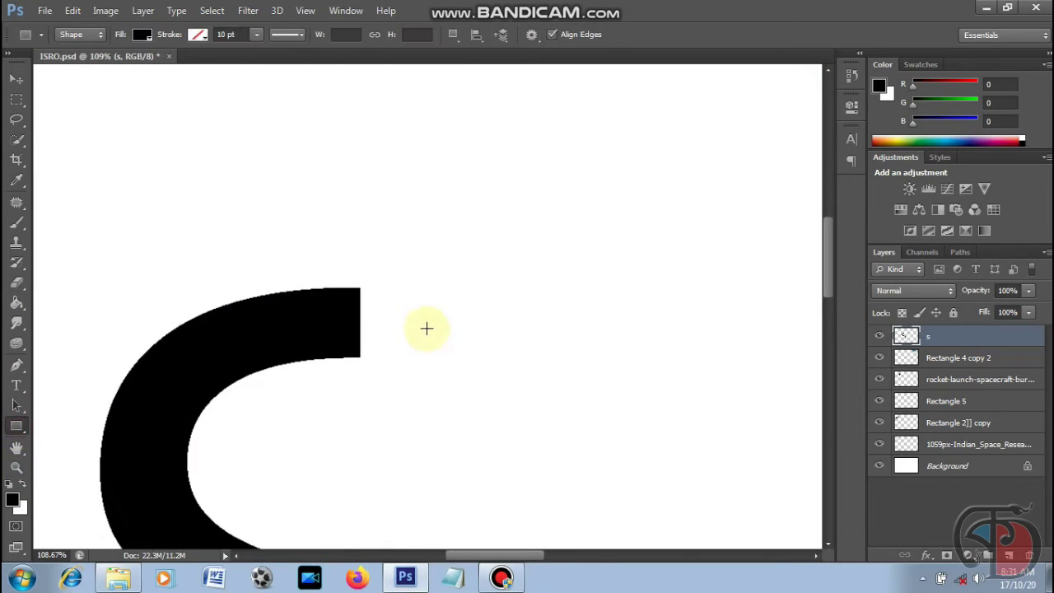
left_click_drag(372, 291, 516, 353)
left_click(18, 83)
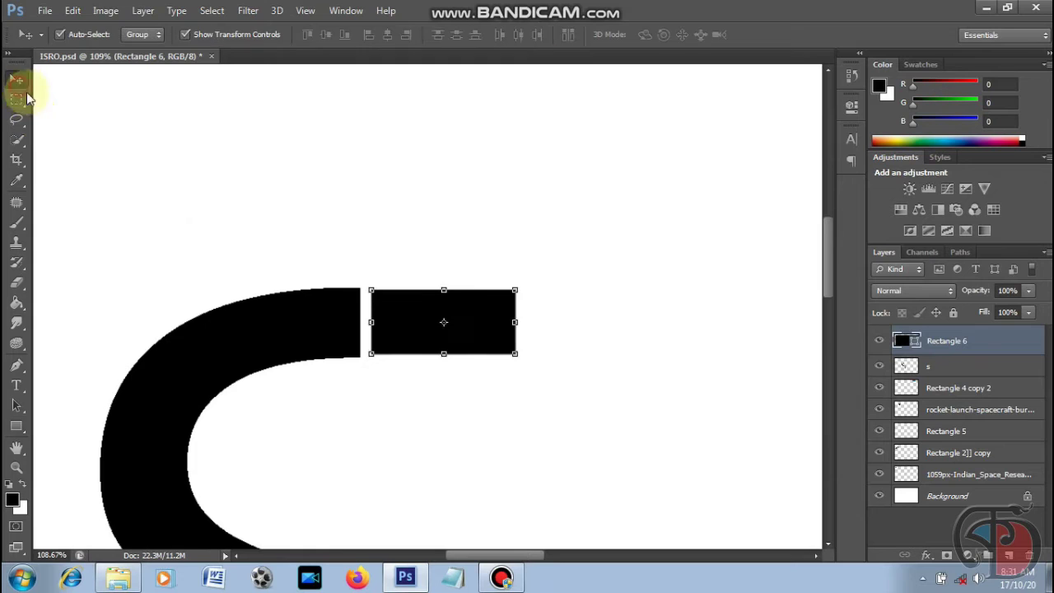
left_click_drag(417, 313, 406, 310)
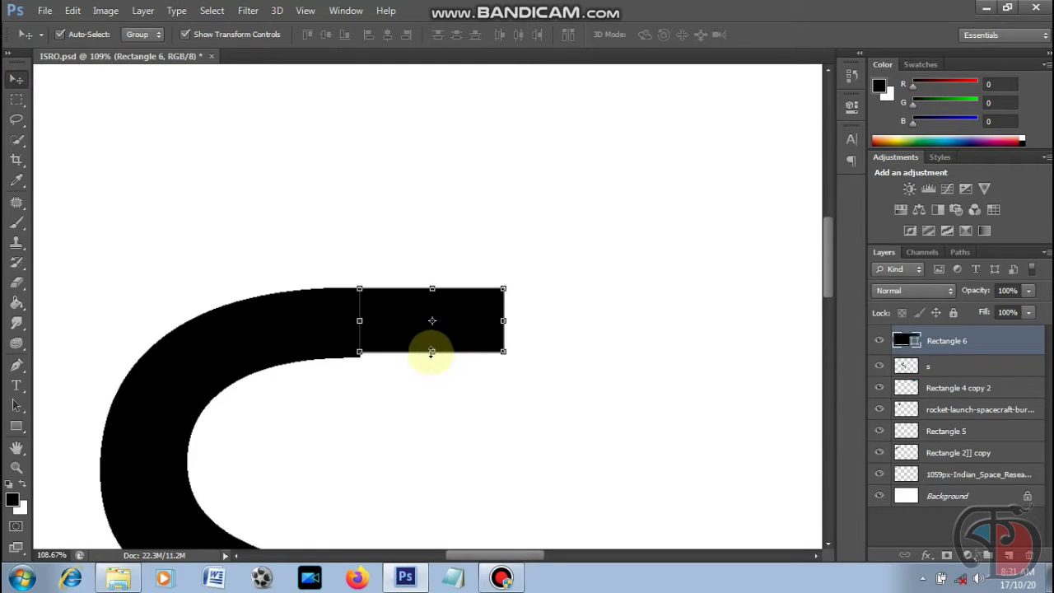
left_click_drag(431, 352, 429, 357)
left_click(528, 396)
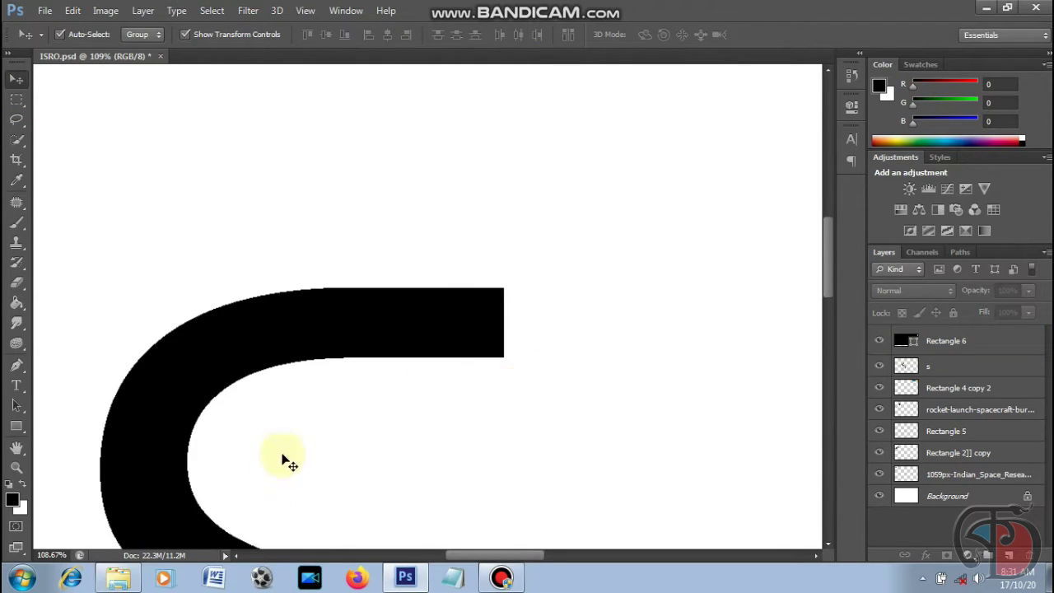
left_click(484, 332)
Rasterize Rectangle 6 and duplicate it as Rectangle 6 copy
left_click(28, 470)
right_click(355, 471)
left_click(430, 384)
left_click(15, 80)
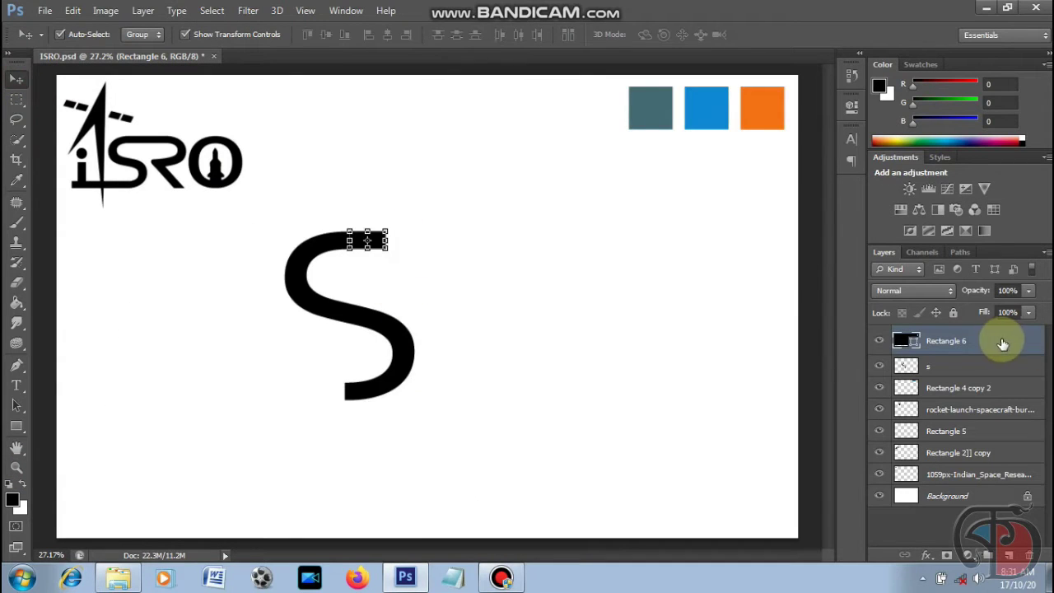
left_click(17, 283)
left_click(470, 294)
key("Return")
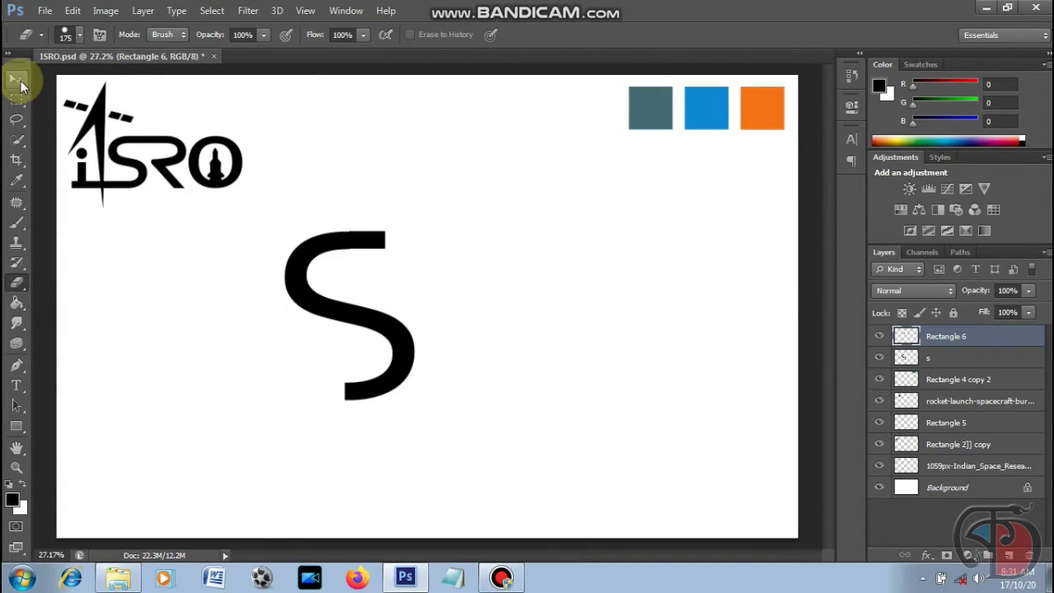
left_click(17, 80)
right_click(984, 336)
left_click(706, 122)
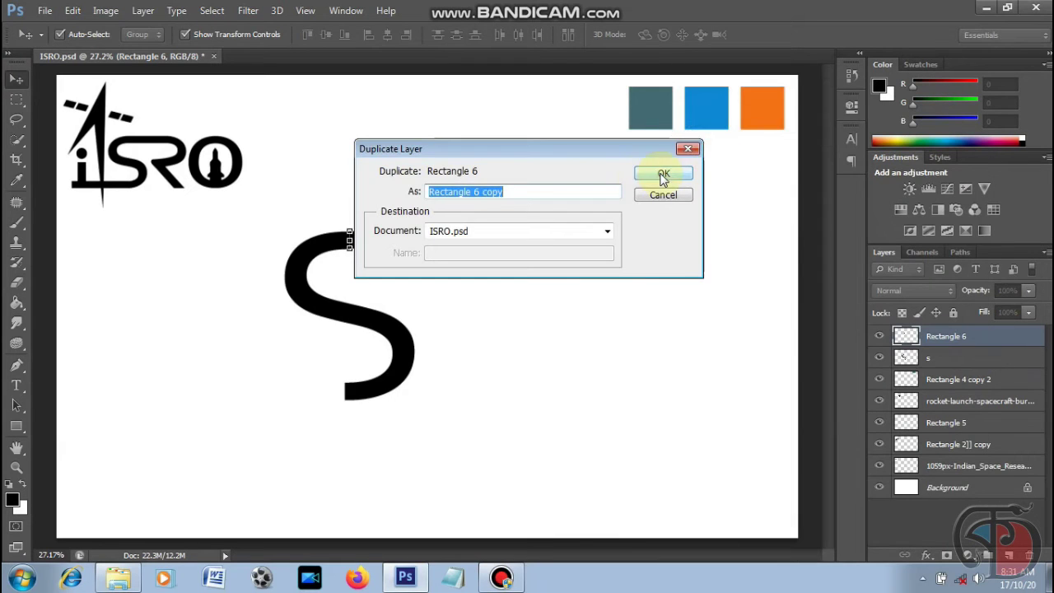
left_click(664, 176)
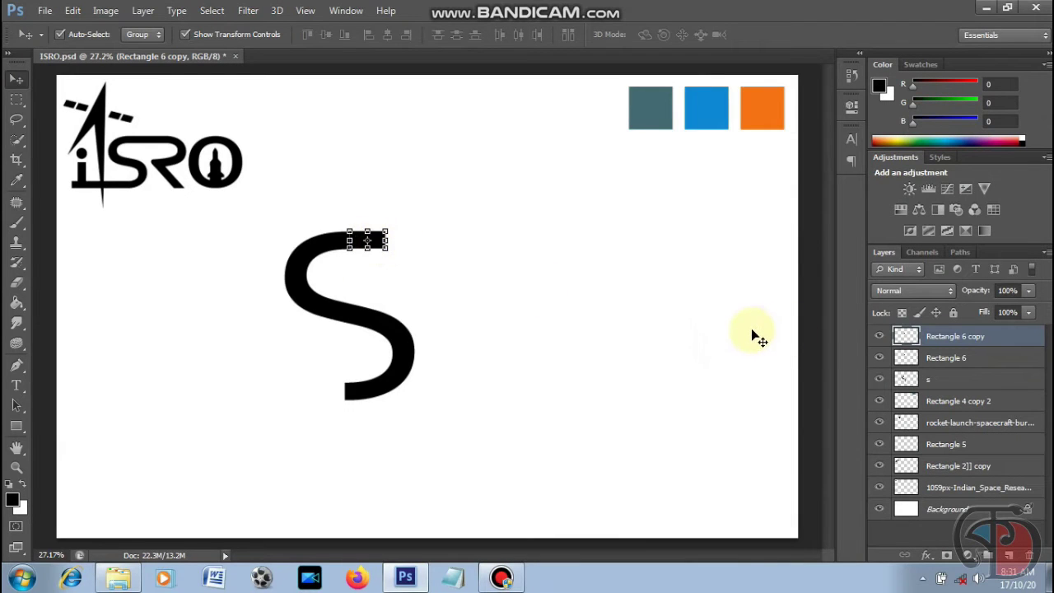
Move the Rectangle 6 copy bar to the S's lower-left end as a flat foot
left_click(17, 467)
left_click(453, 282)
key("v")
left_click_drag(351, 230, 267, 537)
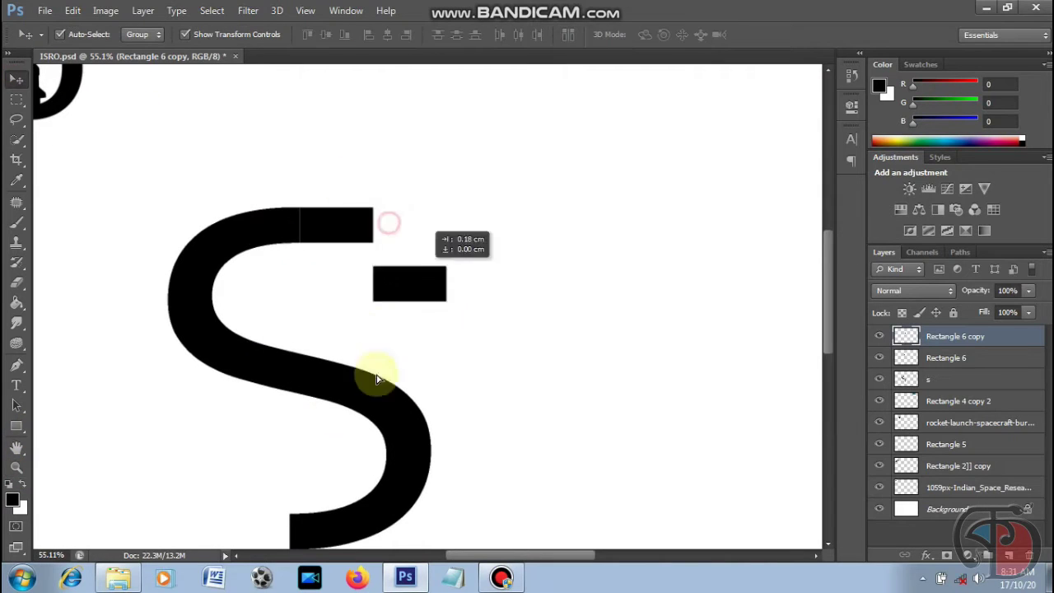
left_click_drag(826, 321, 830, 338)
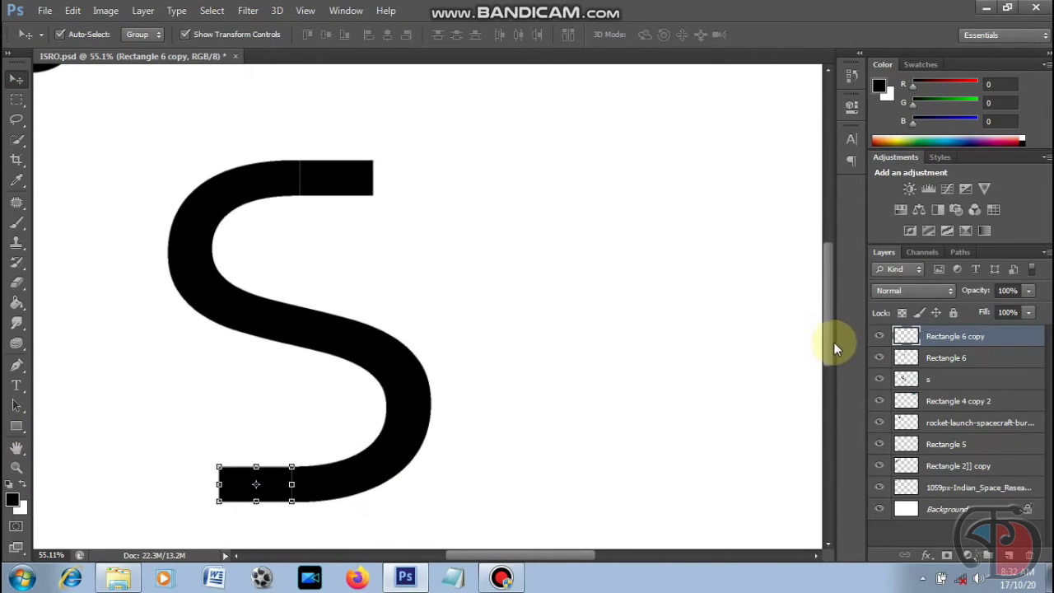
left_click(461, 499)
Stretch the top bar Rectangle 6 far to the right with Free Transform
left_click(366, 181)
key("ctrl+t")
mouse_move(376, 178)
left_mouse_down()
mouse_move(693, 188)
mouse_move(669, 180)
left_mouse_up()
key("Return")
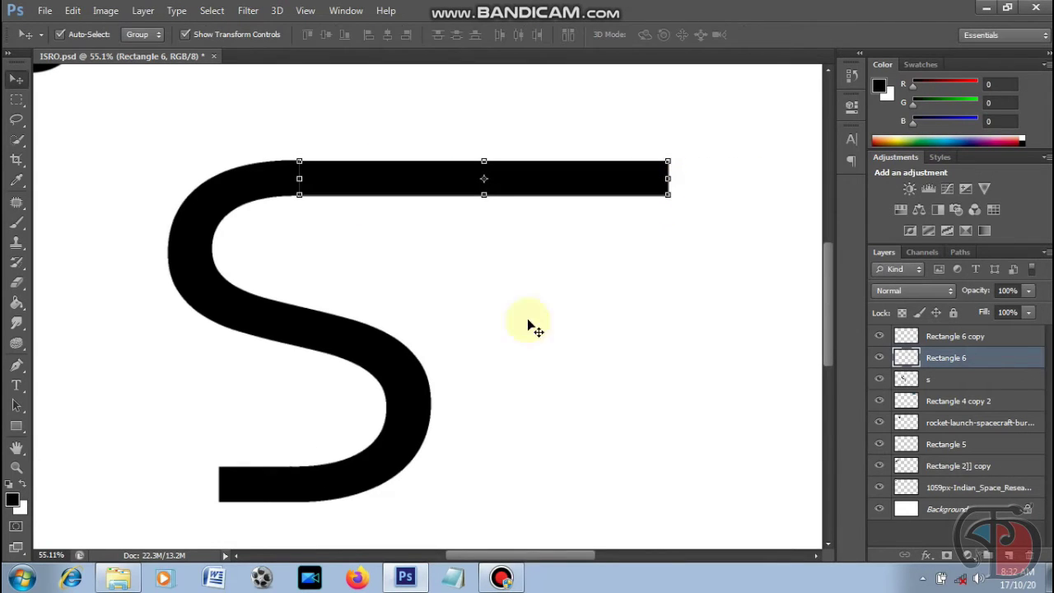
left_click(210, 290)
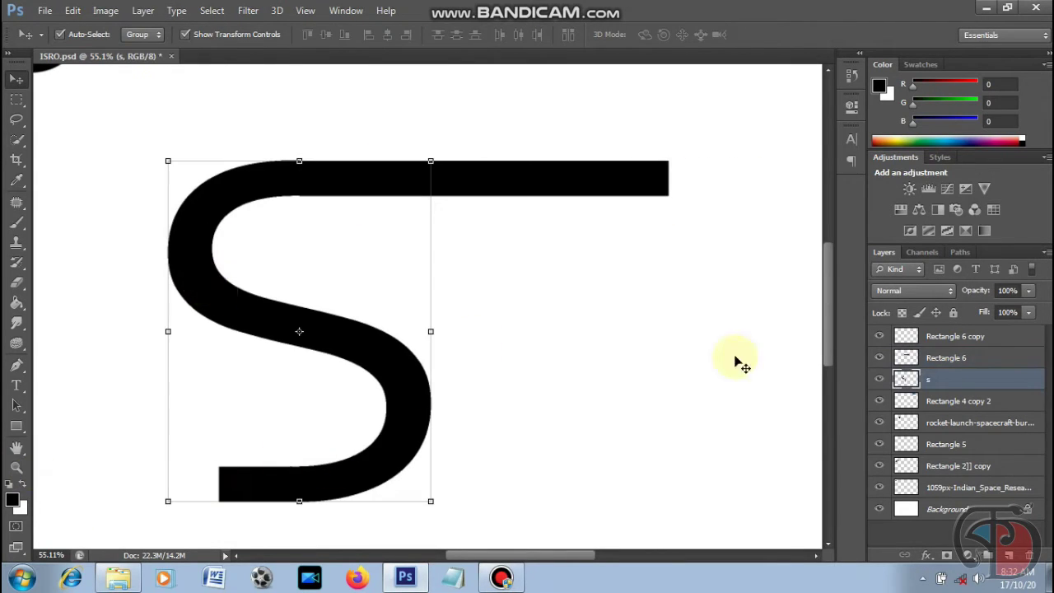
Duplicate the s layer and flip the copy horizontally
right_click(1000, 376)
left_click(993, 379)
right_click(994, 379)
left_click(749, 122)
key("Return")
left_click(105, 10)
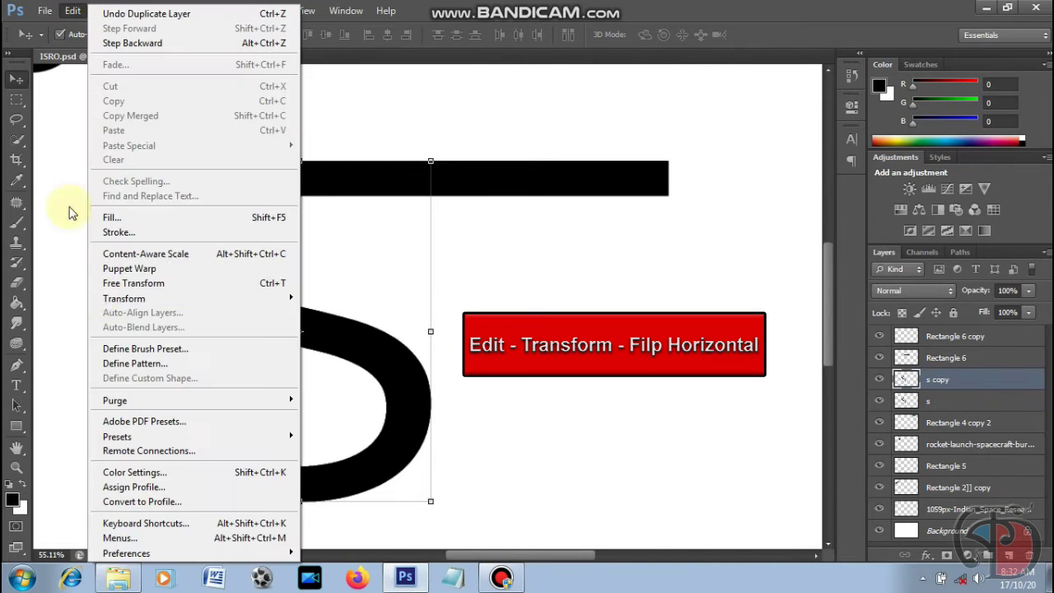
mouse_move(123, 299)
left_click(384, 466)
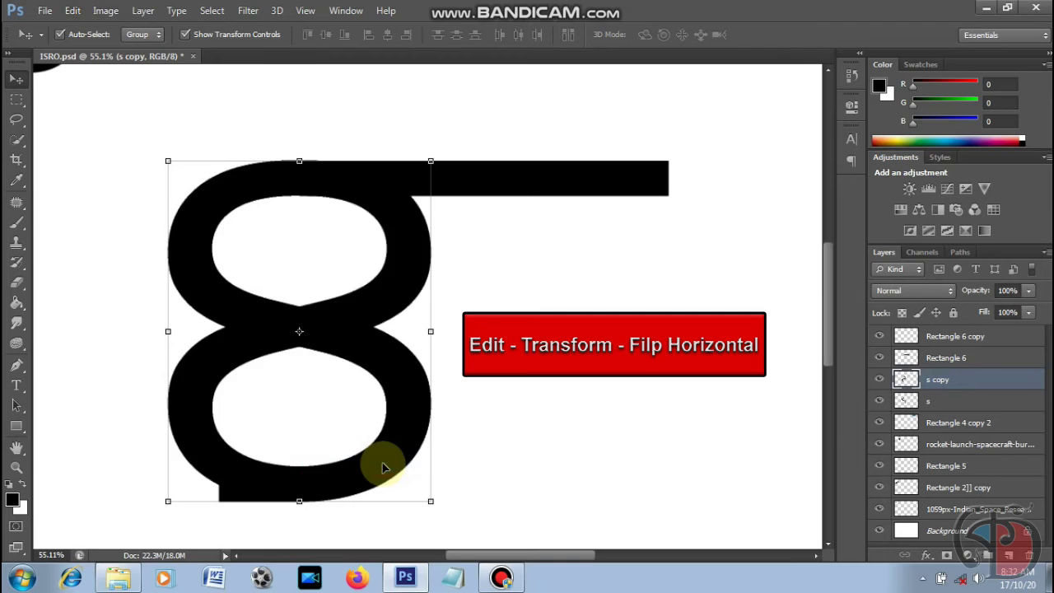
Move the mirrored S to the right and shorten the top bar to end at it
left_click_drag(388, 287, 711, 287)
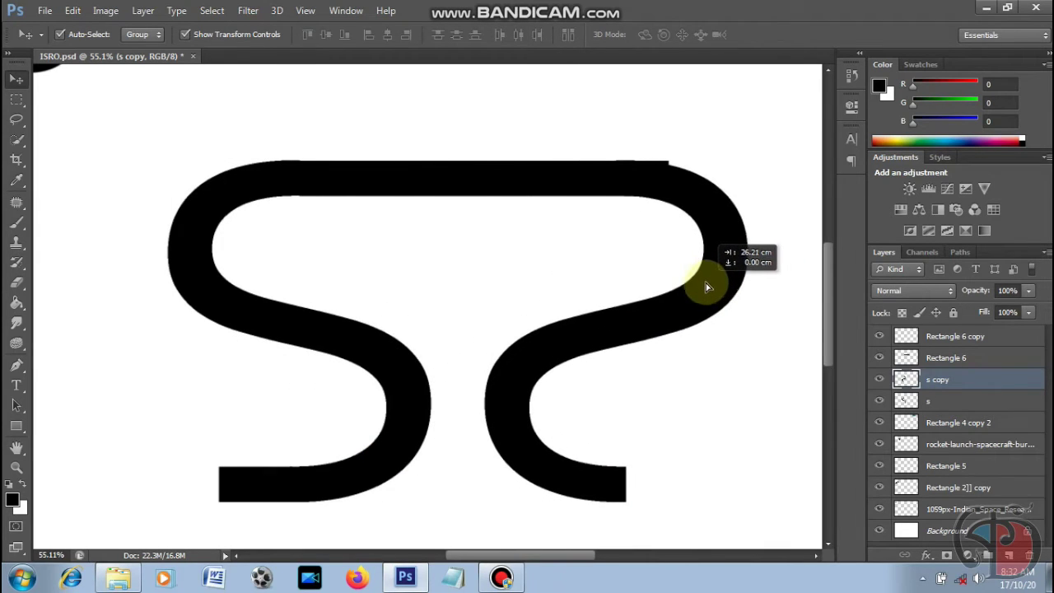
left_click_drag(707, 286, 707, 287)
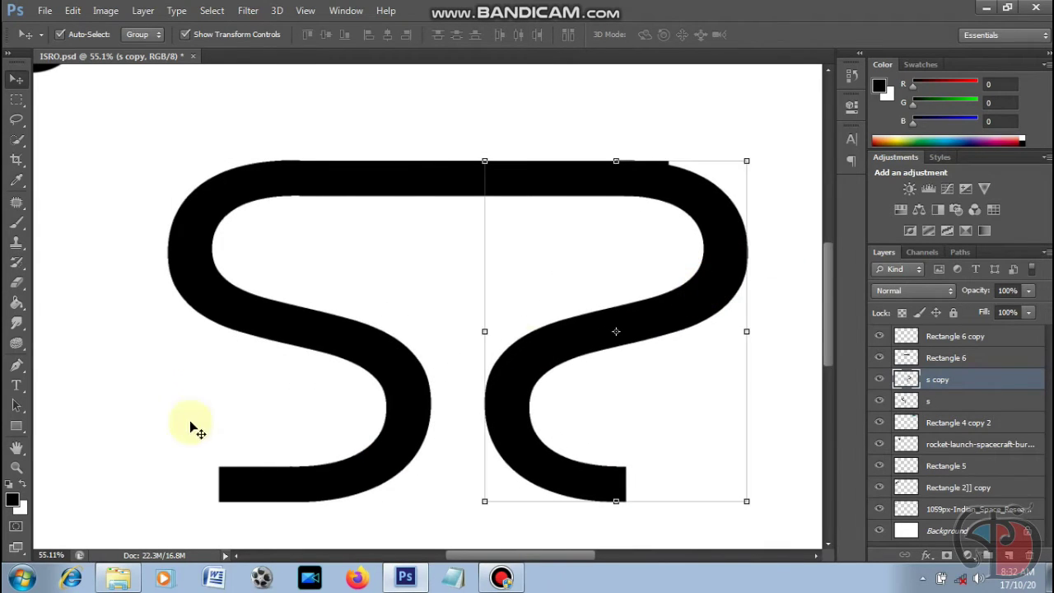
left_click(948, 359)
left_click_drag(666, 179, 632, 181)
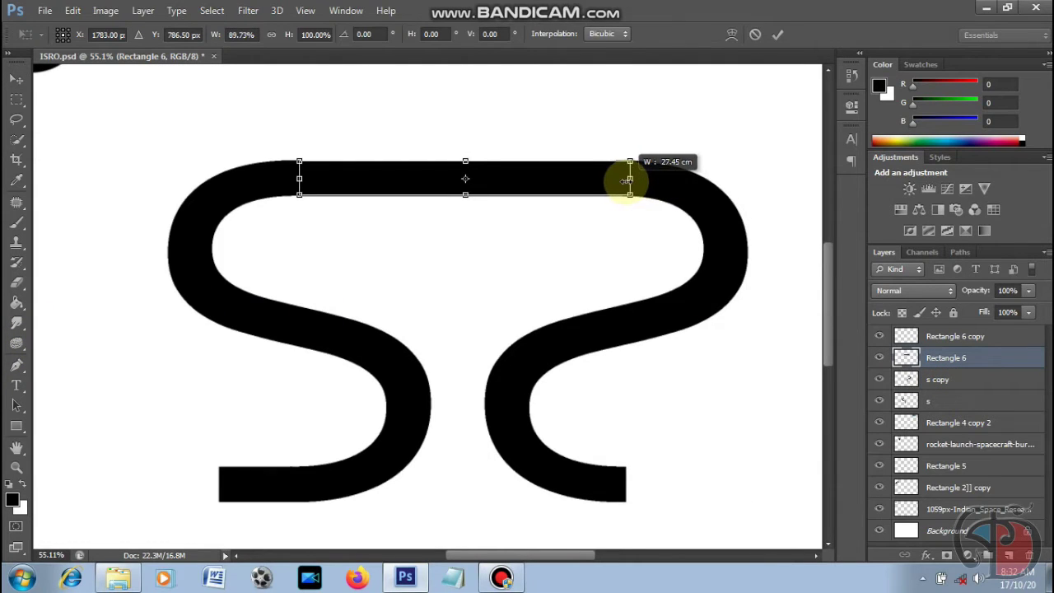
key("Return")
left_click(637, 196)
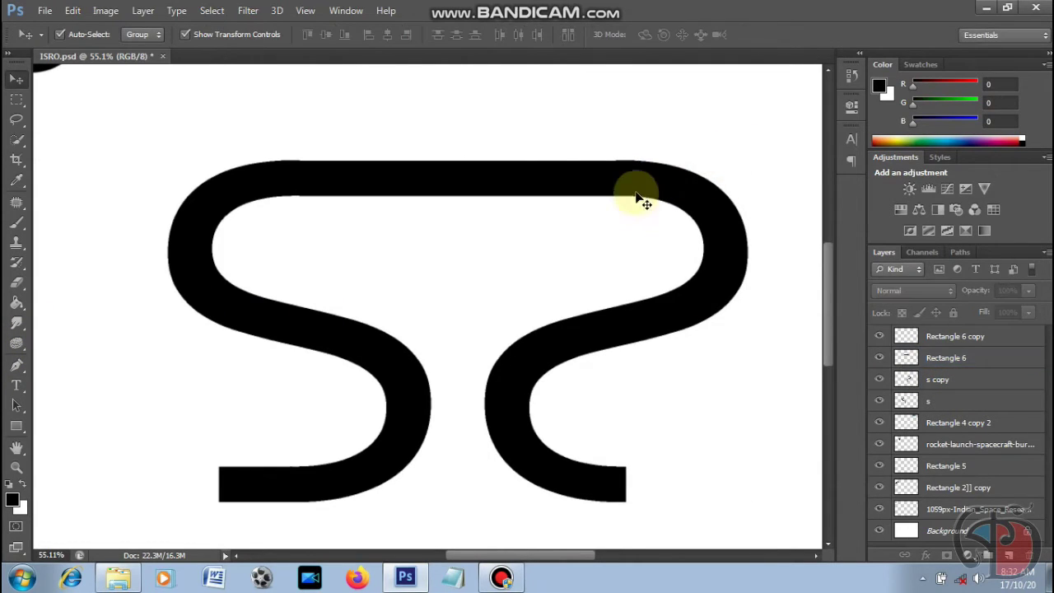
Marquee-select a strip along the top edge of the joined shapes
left_click(15, 100)
left_click_drag(161, 104, 677, 155)
key("Down")
key("Down")
key("Down")
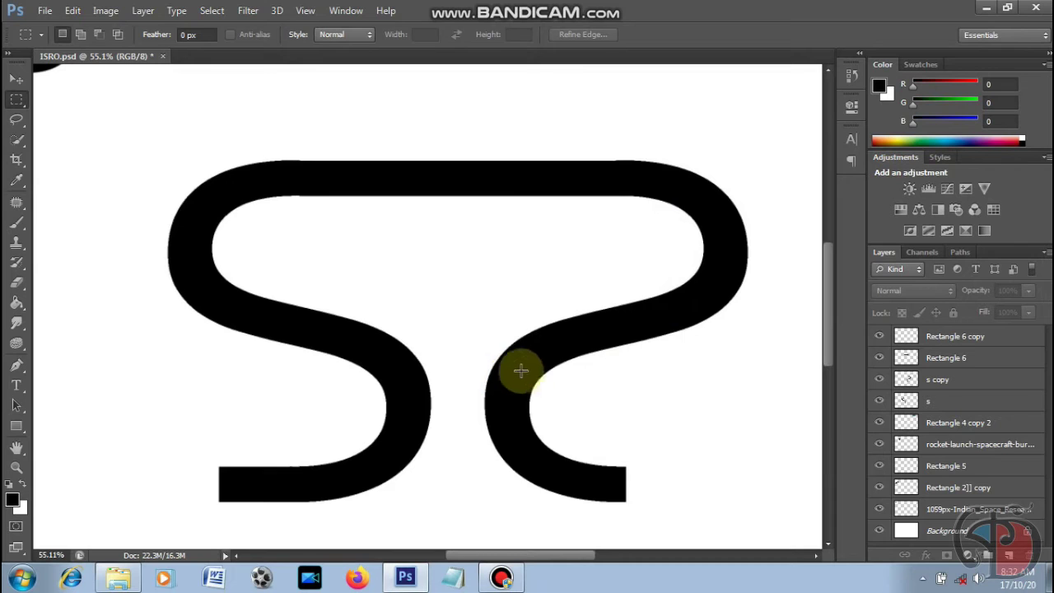
Erase the lower tail of the mirrored S on the s copy layer
key("v")
key("ctrl+0")
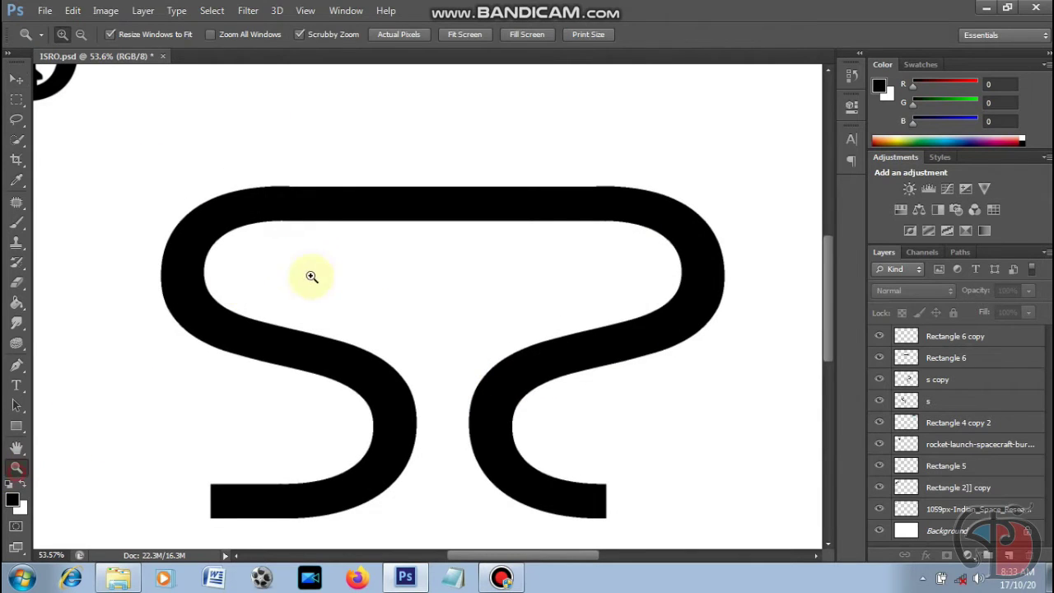
key("z")
left_click_drag(305, 247, 268, 243)
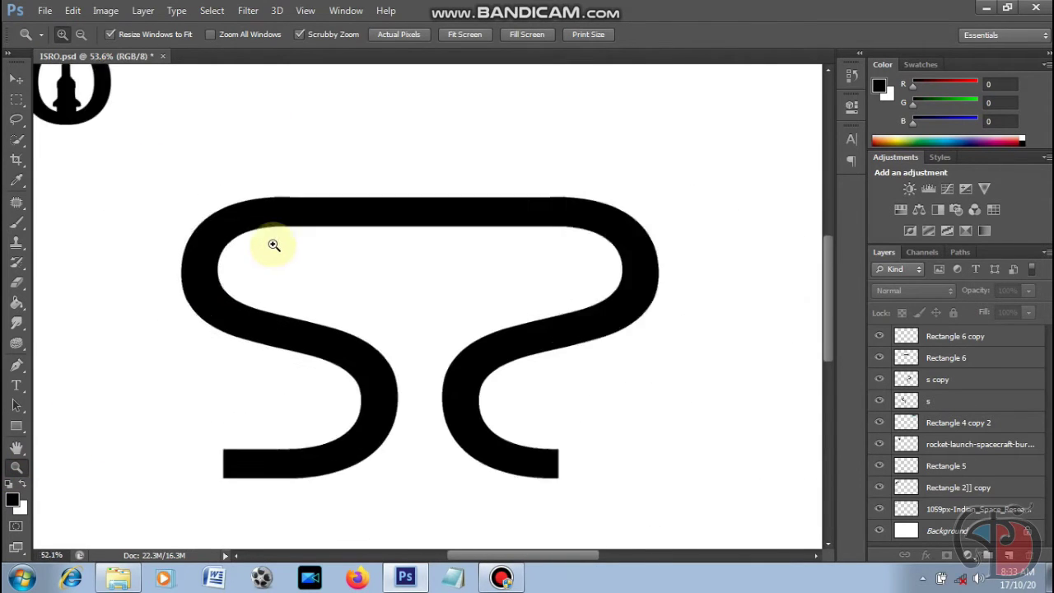
key("v")
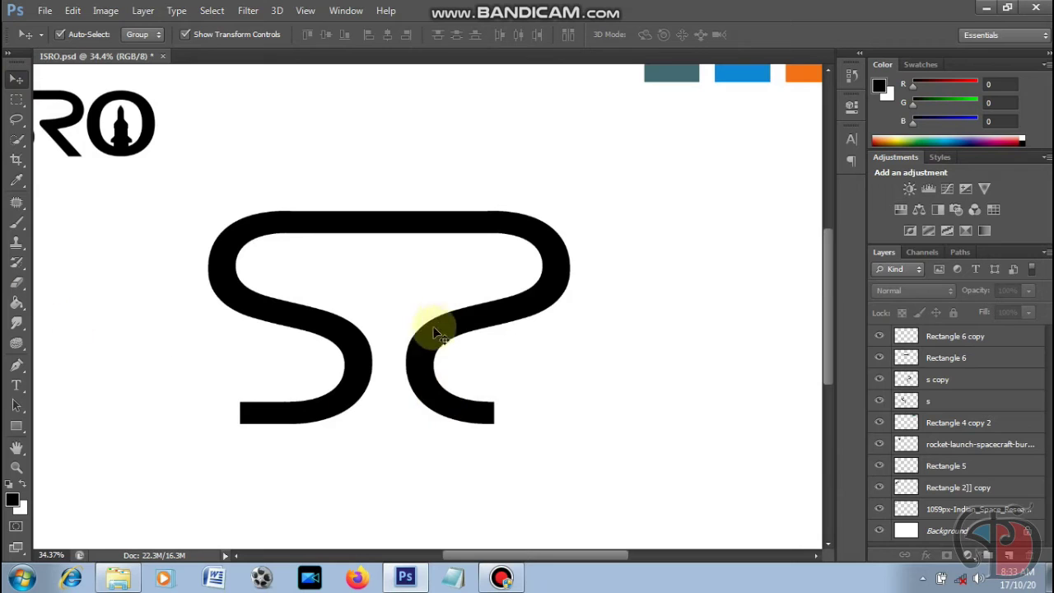
left_click(22, 286)
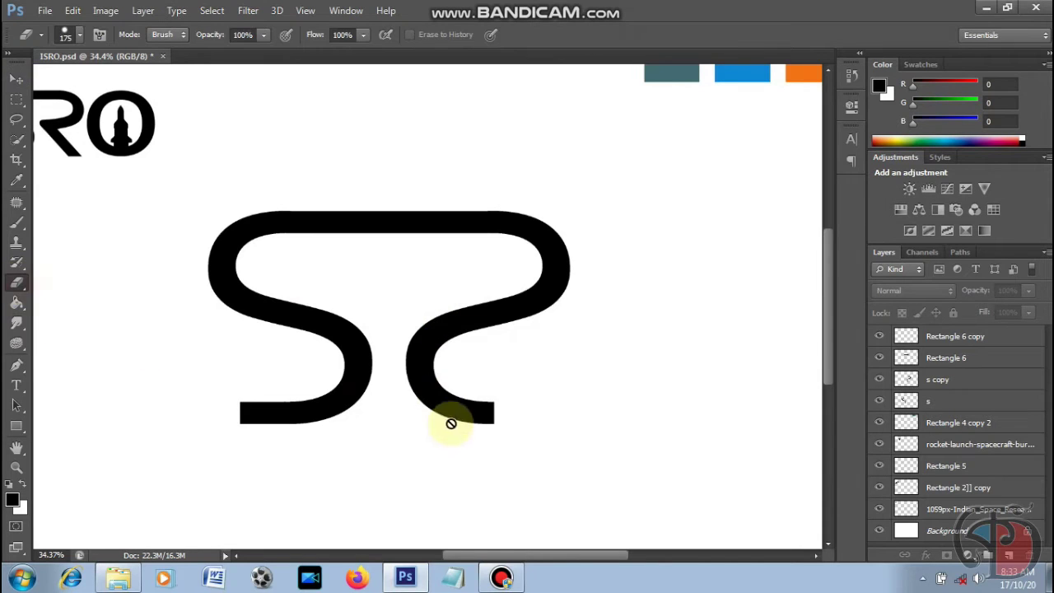
left_click(945, 382)
left_click_drag(416, 369, 485, 414)
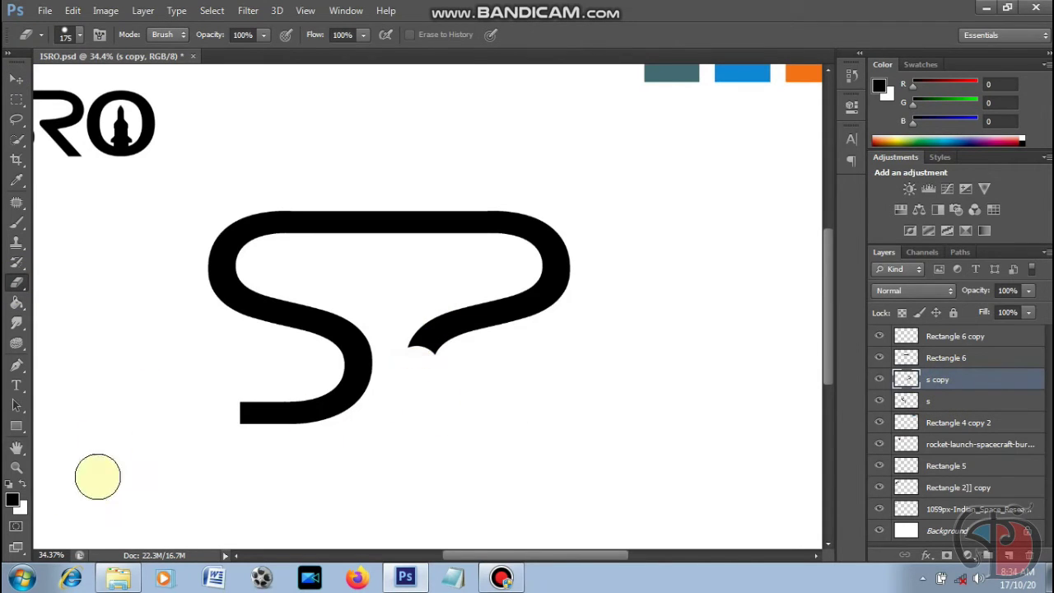
Draw a rectangle for the R's leg, rotate it about -17° and place it under the curve
left_click(16, 426)
mouse_move(560, 341)
left_mouse_down()
mouse_move(585, 487)
mouse_move(638, 471)
left_mouse_up()
key("v")
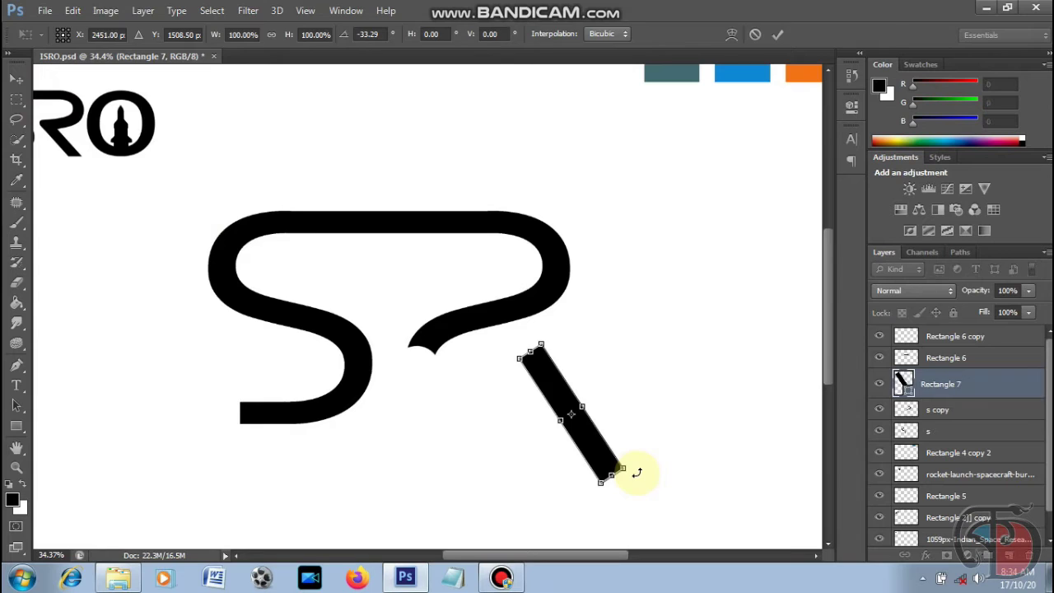
key("Return")
left_click_drag(551, 370, 449, 348)
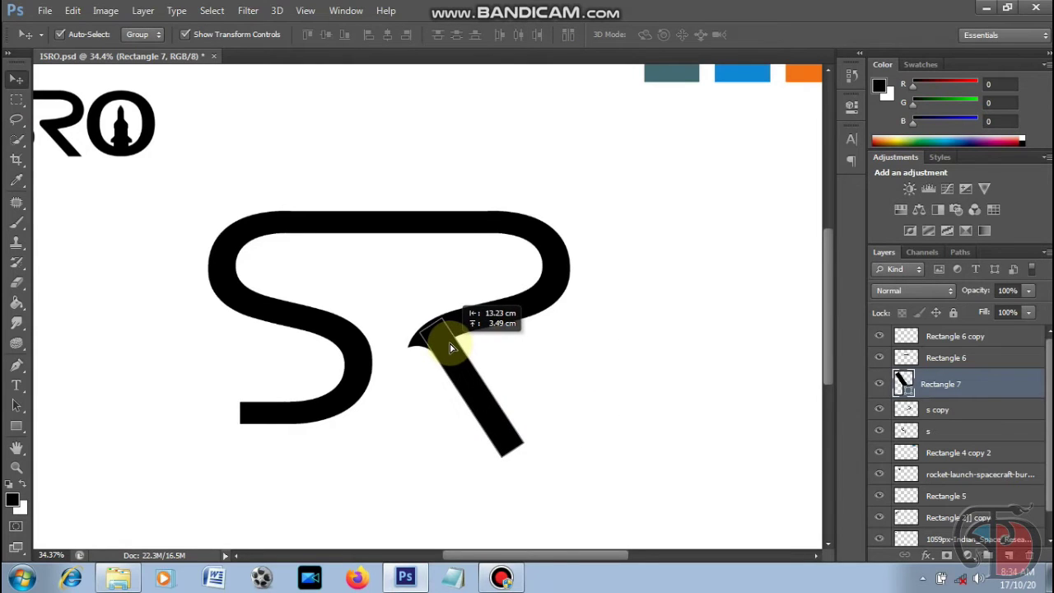
key("ctrl+t")
left_click_drag(541, 458, 548, 438)
left_click_drag(461, 362, 477, 351)
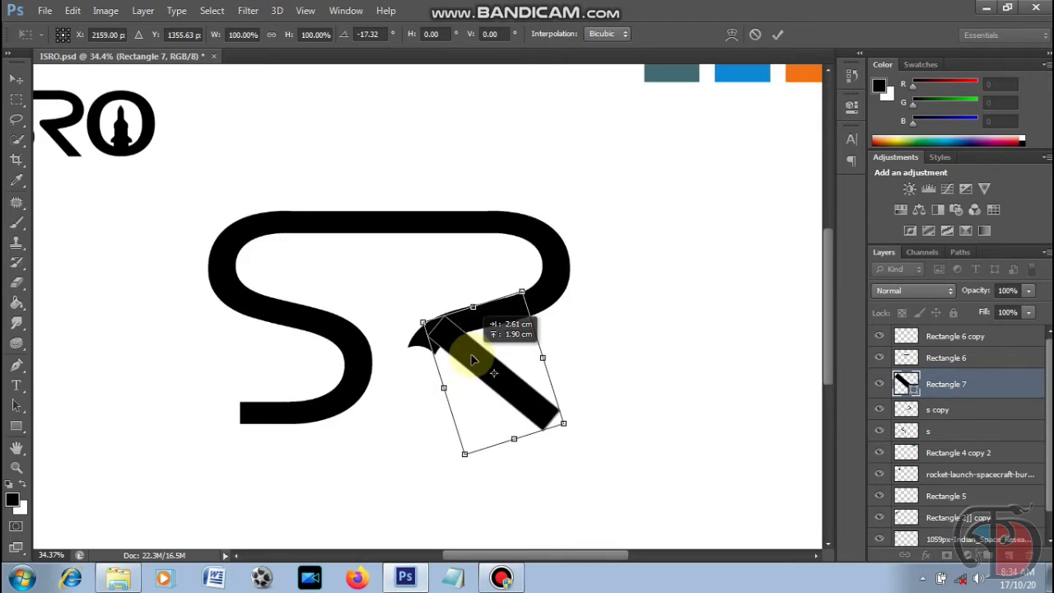
key("Return")
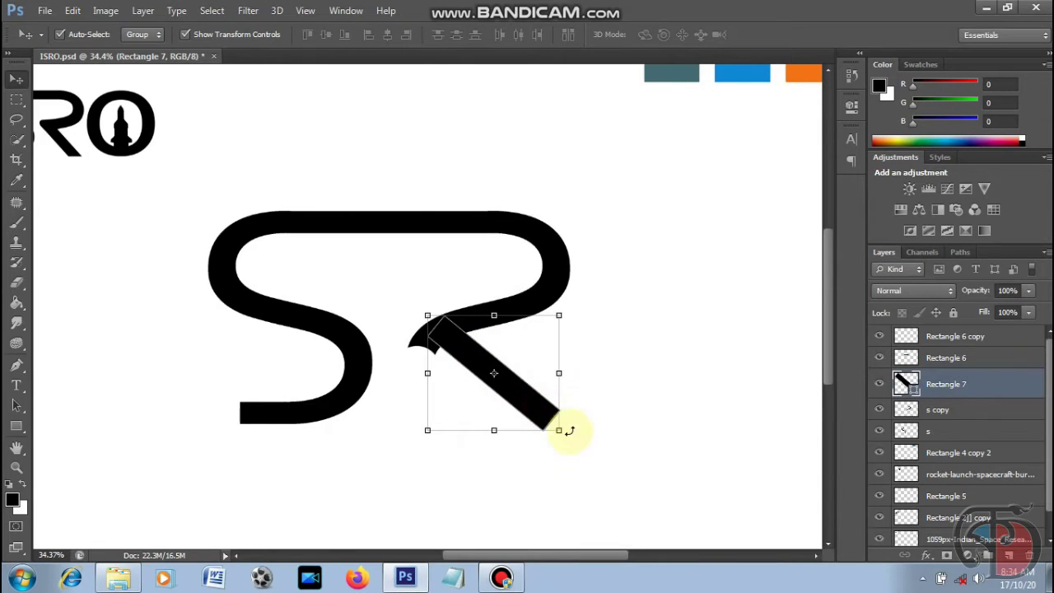
Skew the diagonal leg's lower end and dismiss the no-layer-selected eraser warning
left_click_drag(560, 375, 556, 392)
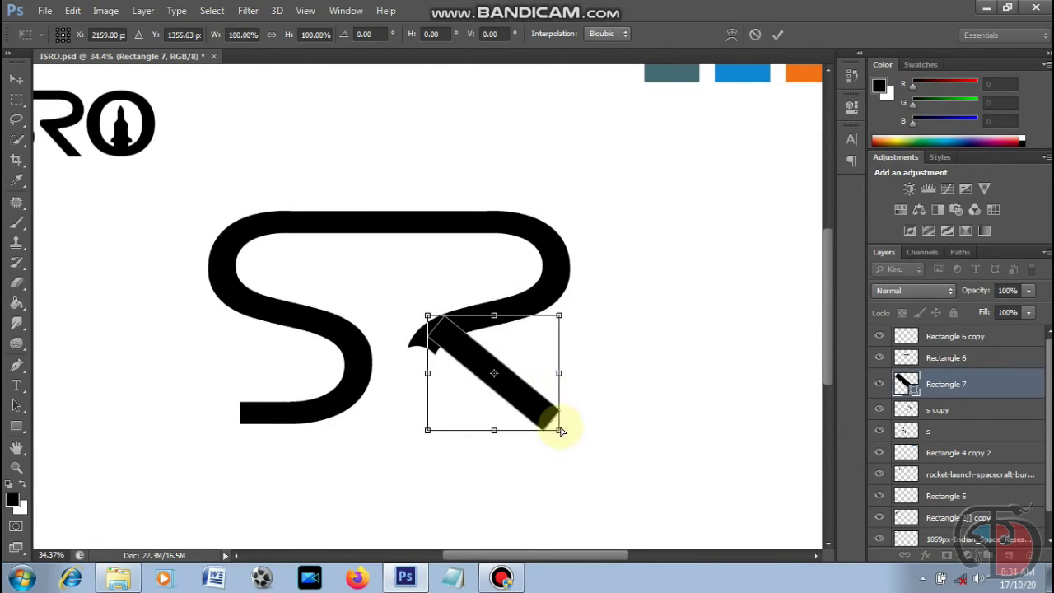
left_click_drag(559, 430, 577, 446)
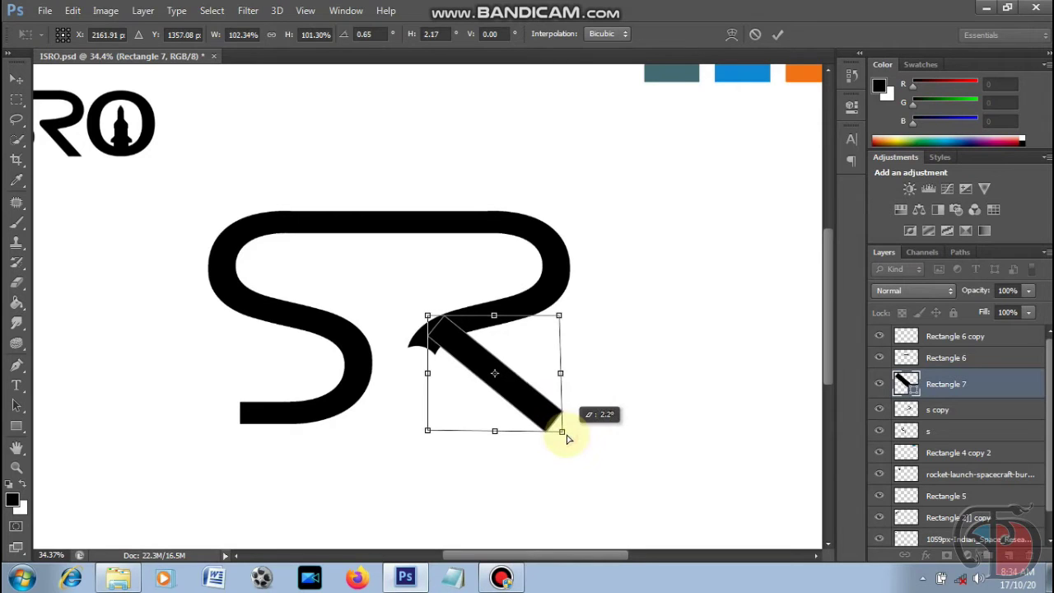
key("Return")
left_click(631, 414)
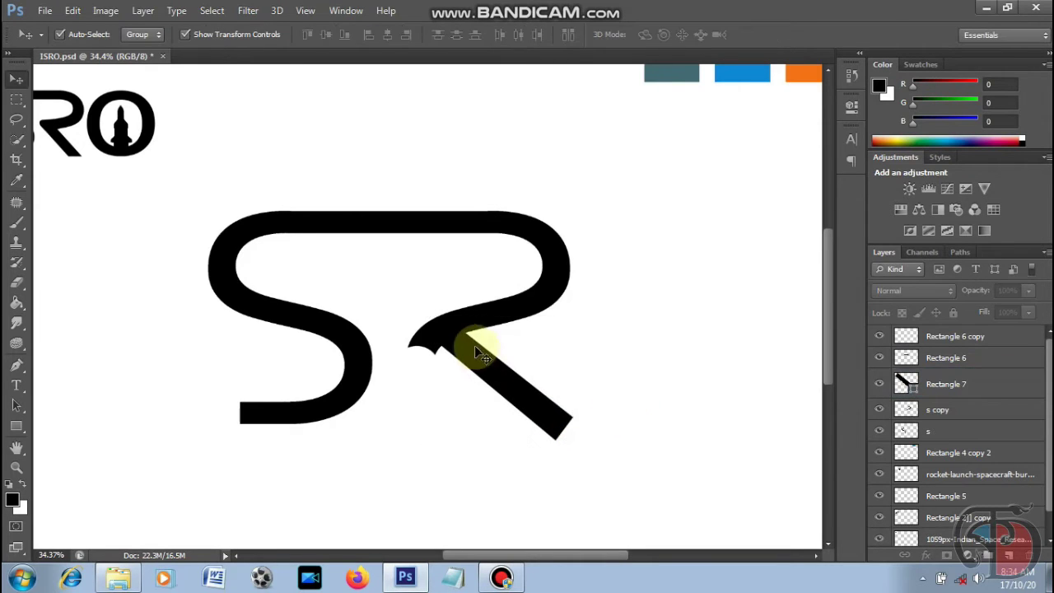
left_click(17, 284)
left_click(554, 416)
key("Return")
Enlarge the Rectangle 7 leg downward and marquee a strip just below the S's bottom edge
left_click(16, 99)
left_click_drag(198, 422, 607, 450)
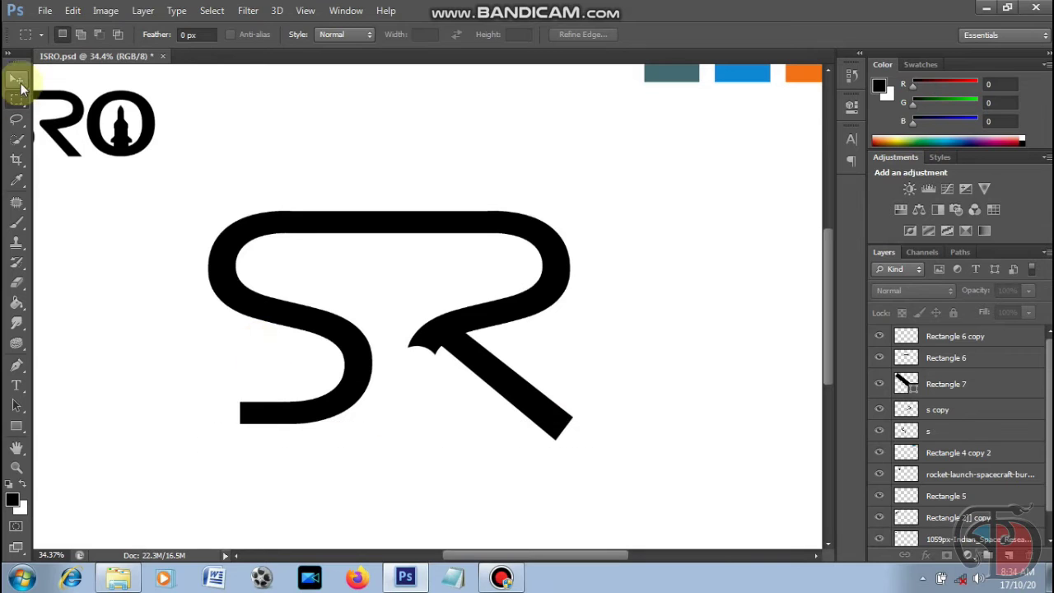
left_click(17, 79)
left_click(523, 412)
left_click_drag(572, 437, 586, 455)
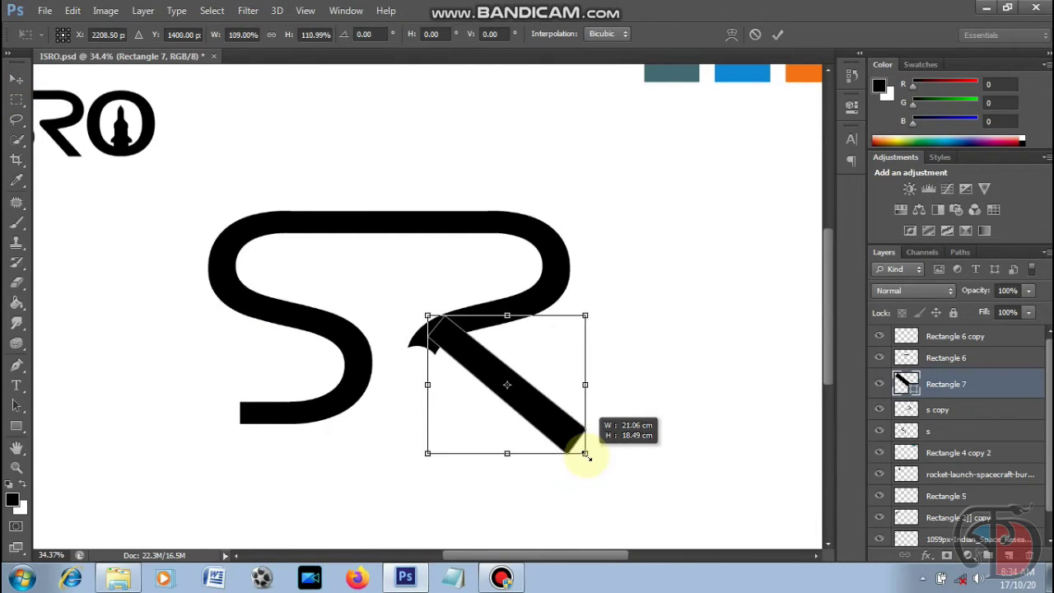
key("Return")
left_click(16, 98)
left_click_drag(225, 424, 608, 452)
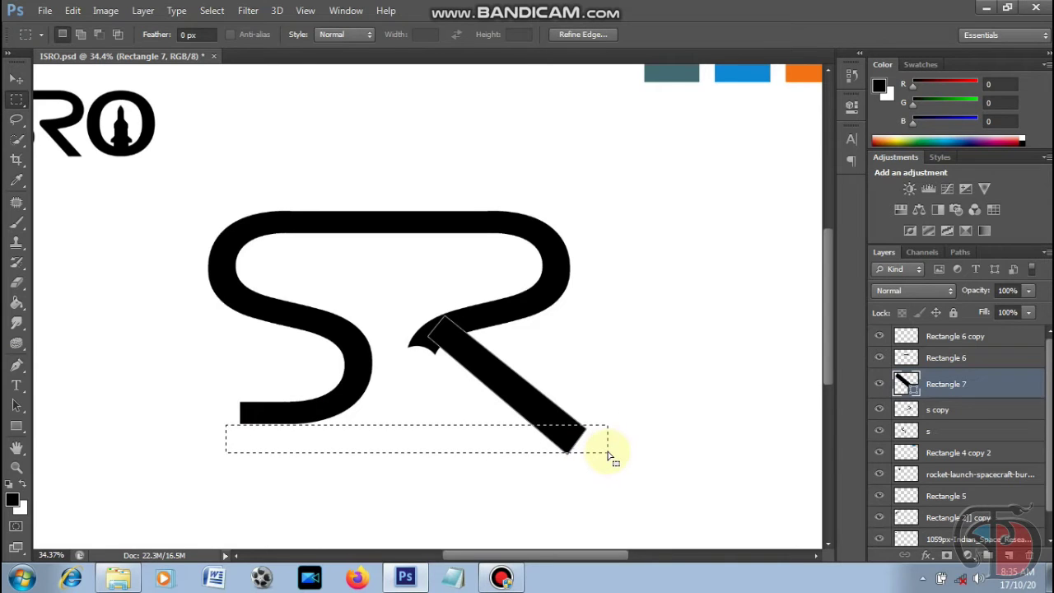
Clear the diagonal leg's tip inside the selected strip, then deselect
key("Delete")
key("ctrl+z")
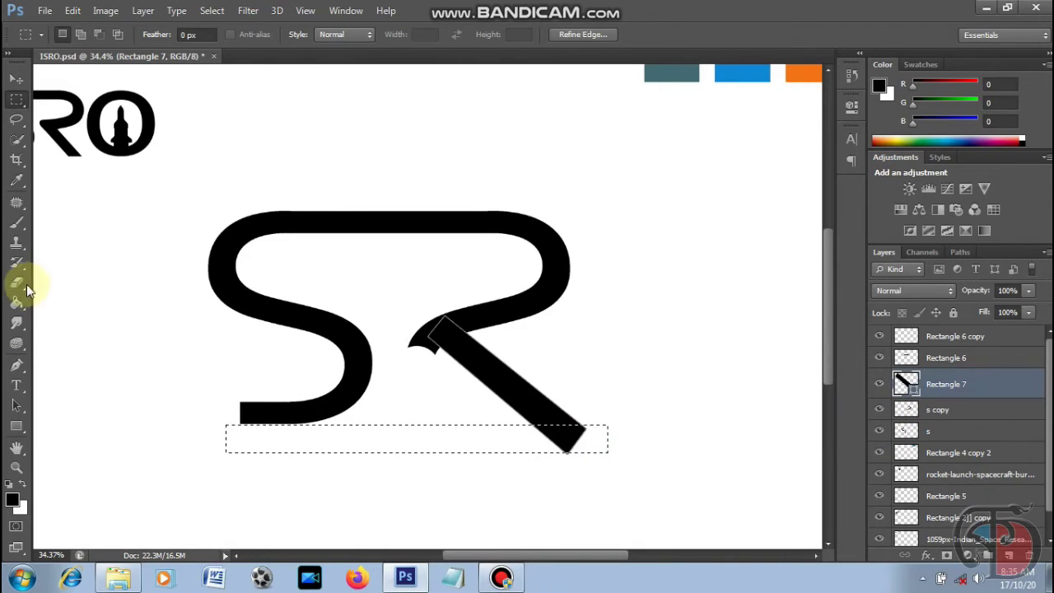
left_click(16, 282)
key("Delete")
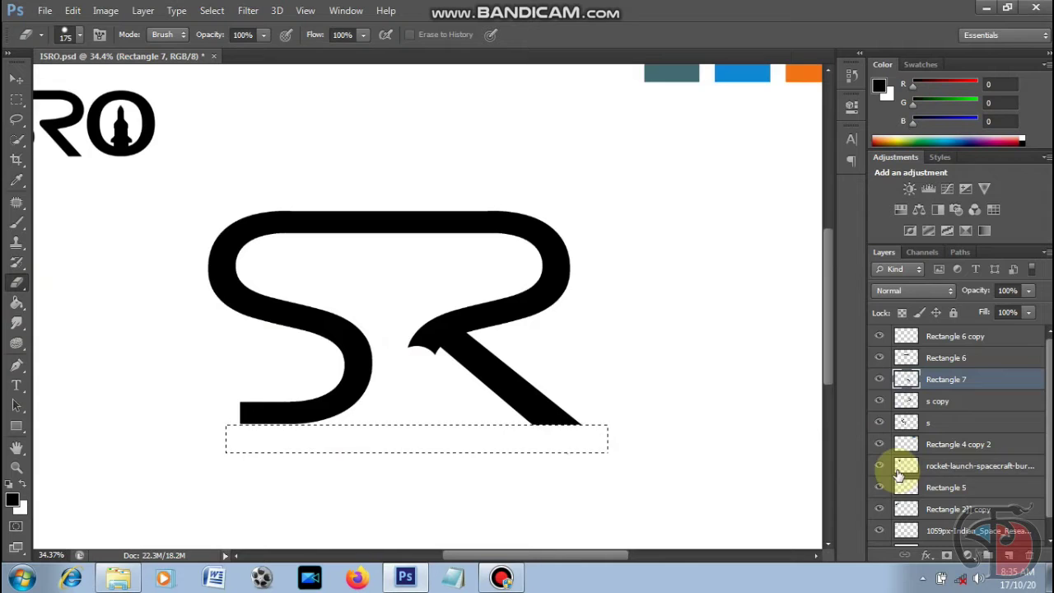
left_click(17, 78)
key("ctrl+d")
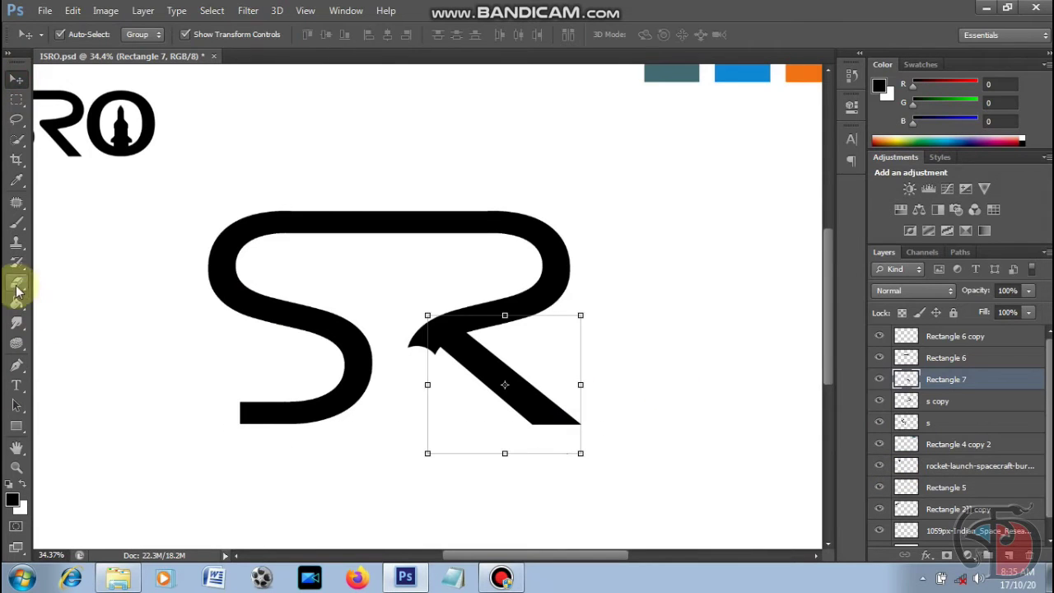
Zoom in and erase the jagged notch at the R's left tip on the s copy layer
left_click(17, 467)
left_click_drag(459, 346, 487, 357)
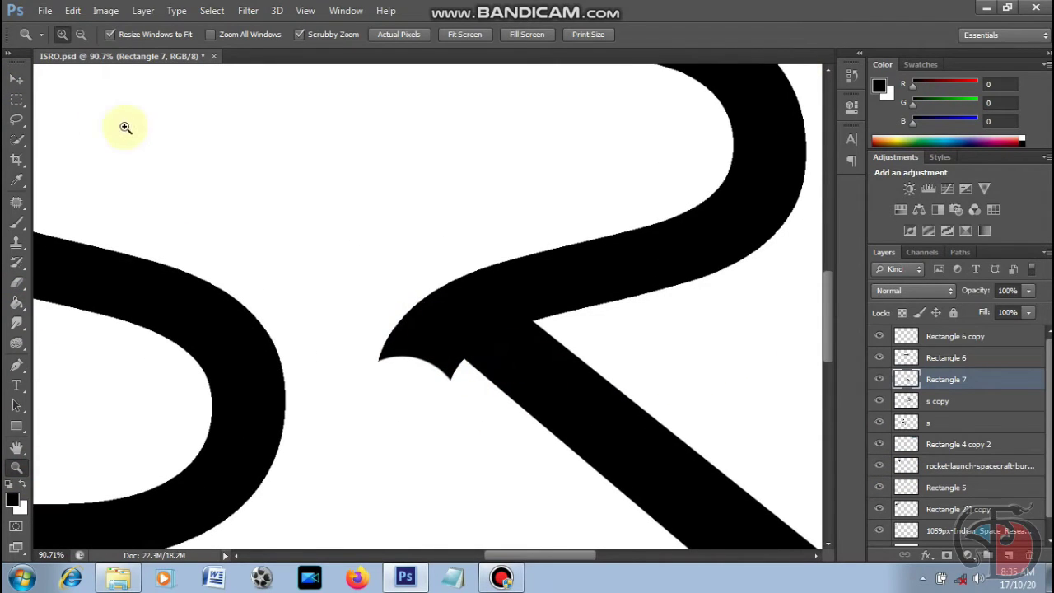
left_click(17, 285)
left_click(406, 390)
left_click(916, 405)
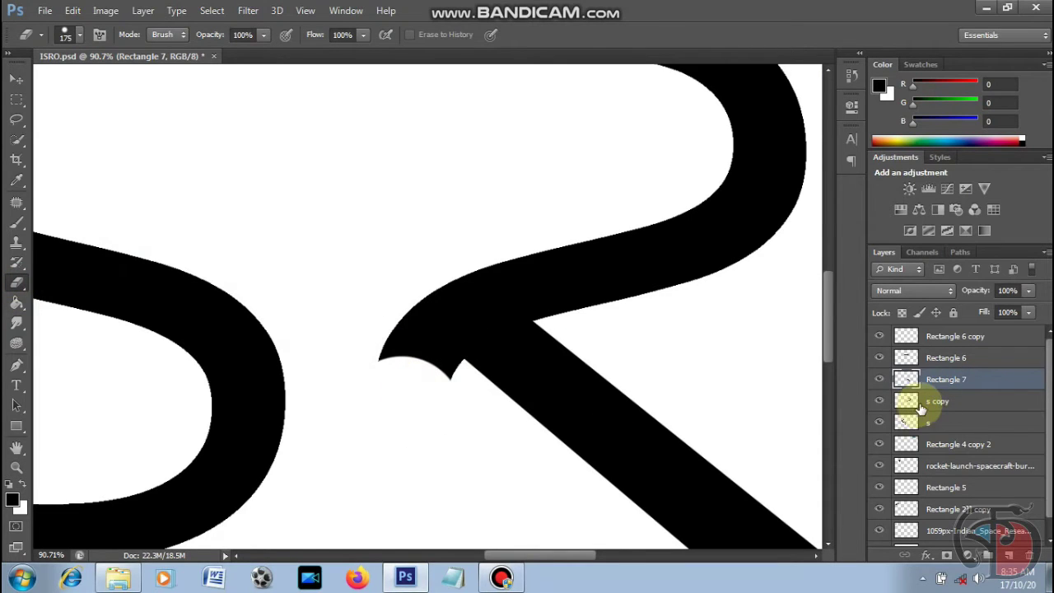
left_click_drag(412, 395, 389, 249)
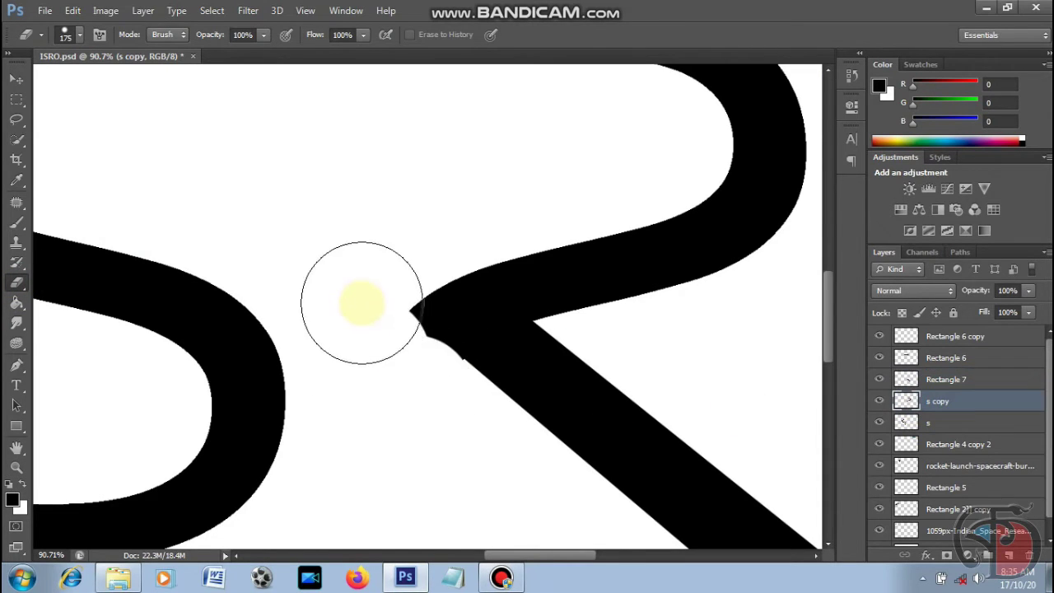
left_click_drag(381, 270, 367, 349)
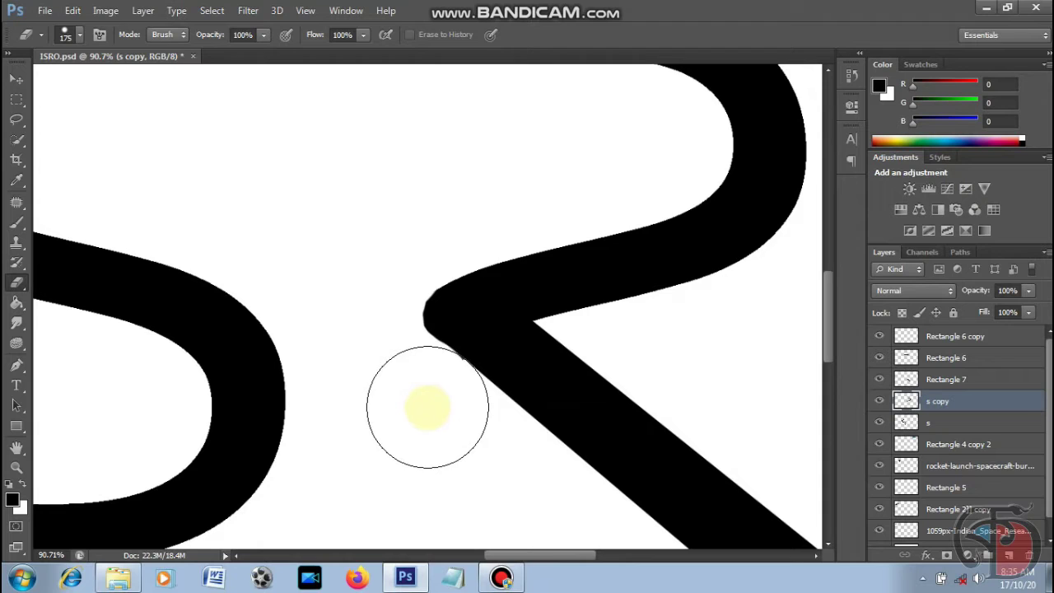
left_click_drag(391, 378, 364, 306)
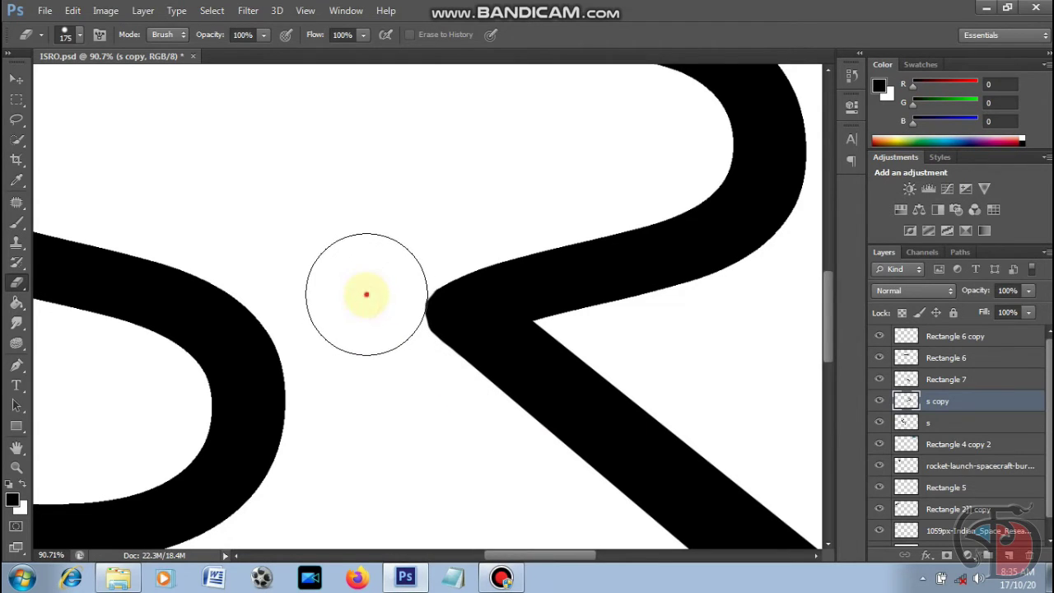
left_click_drag(398, 242, 353, 275)
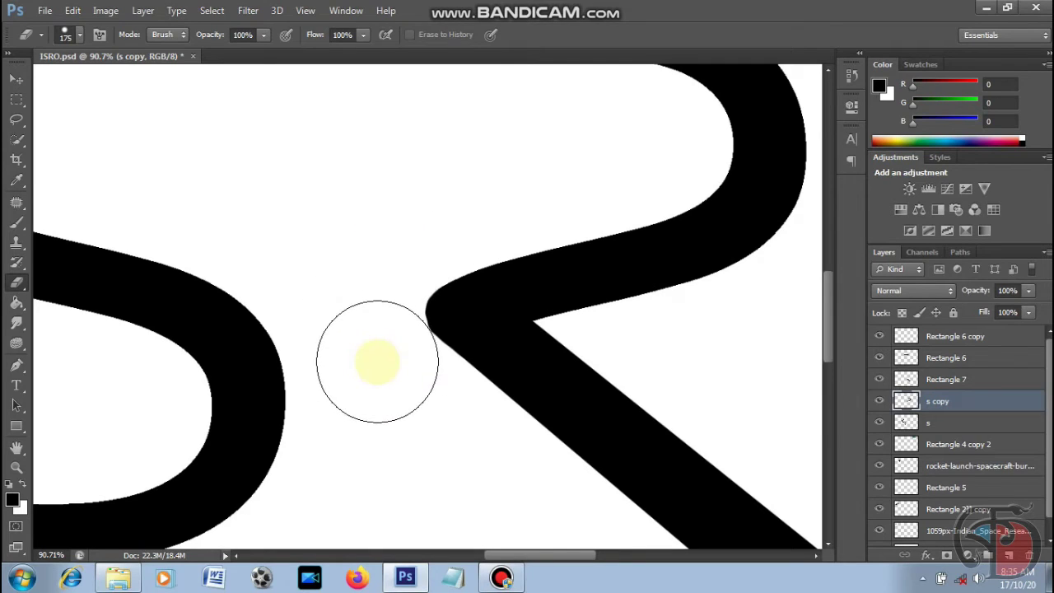
Pick and deselect the diagonal leg, then fit the whole document on screen
left_click(15, 80)
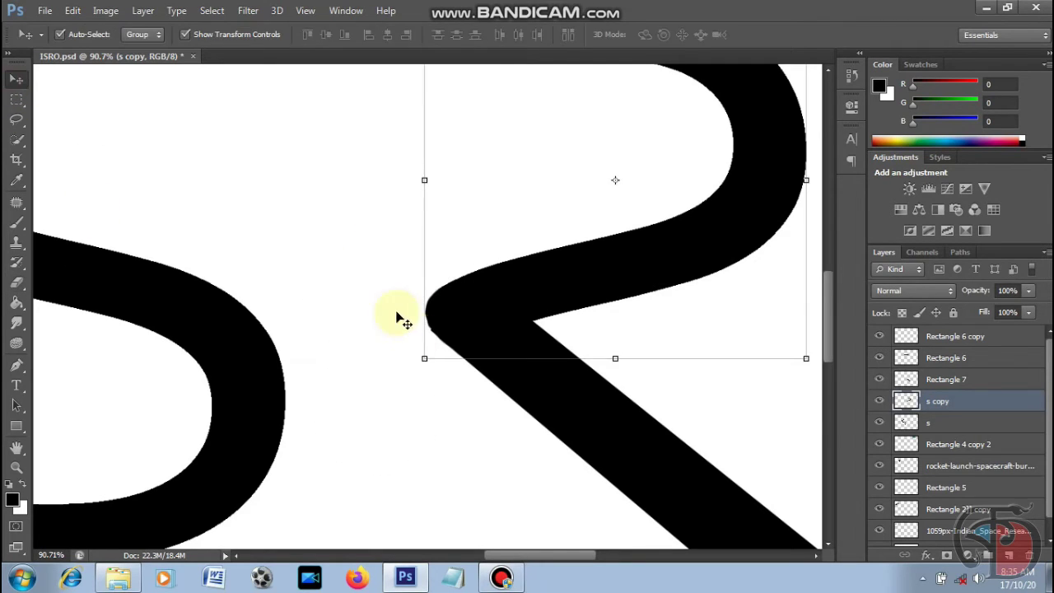
left_click(581, 402)
left_click(371, 376)
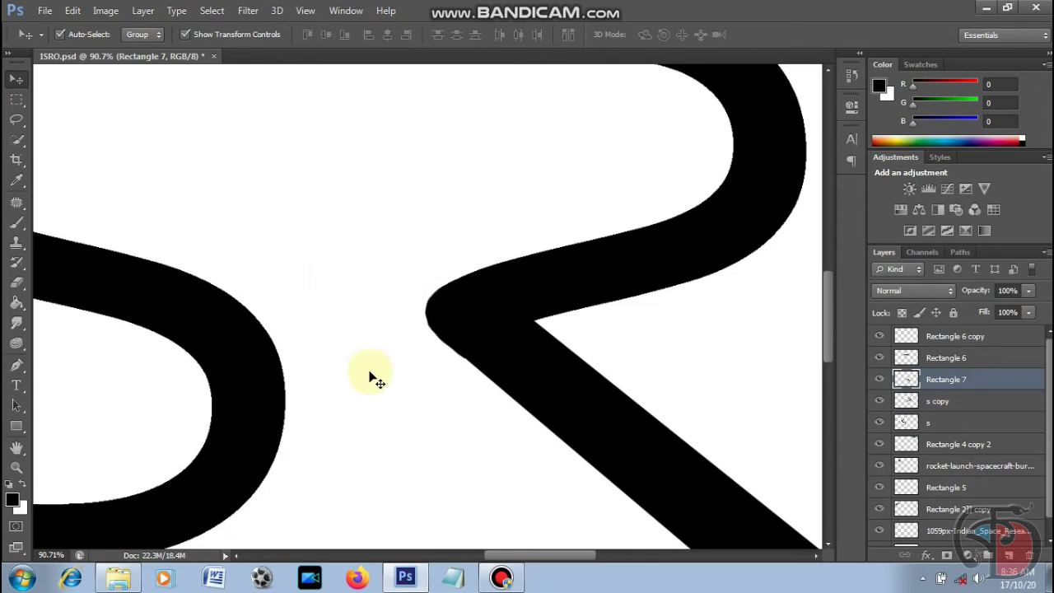
left_click(16, 467)
key("ctrl+0")
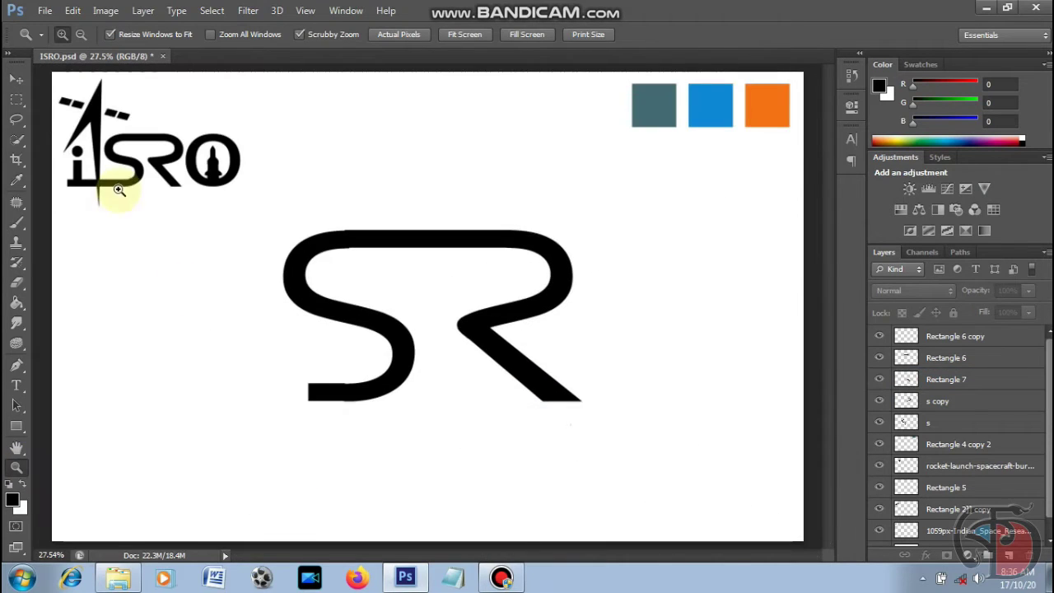
Drag the Rectangle 6 copy bottom stroke's left handle far leftward and commit
left_click(18, 82)
left_click(323, 399)
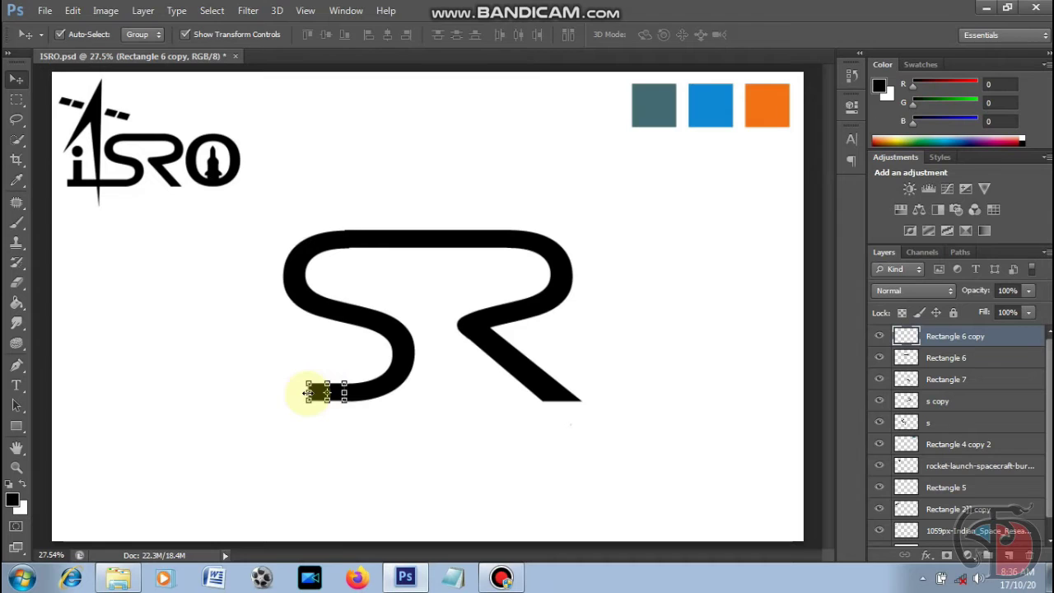
left_click_drag(306, 393, 166, 380)
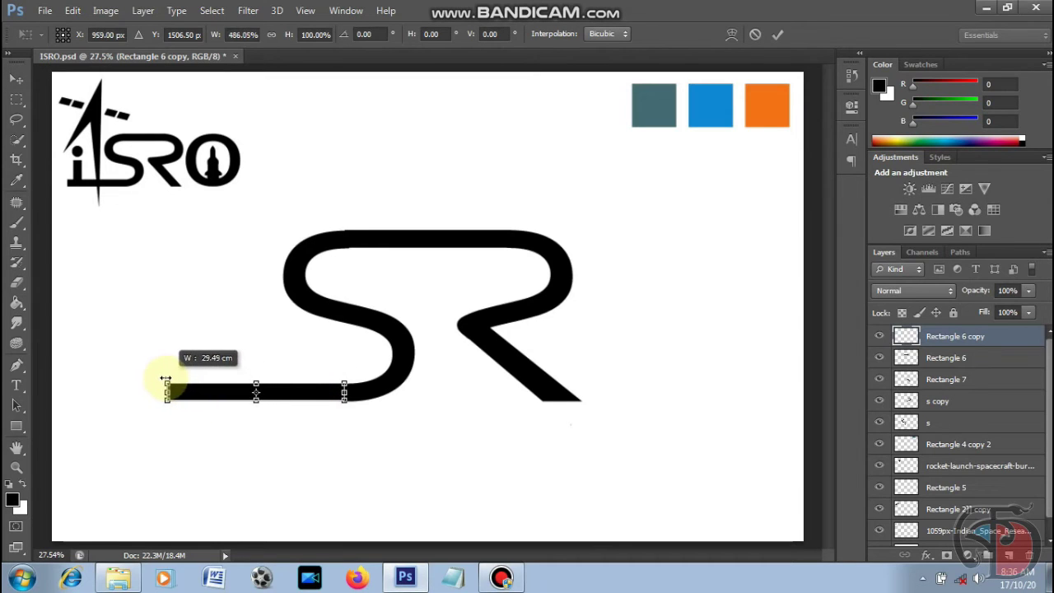
left_click(468, 453)
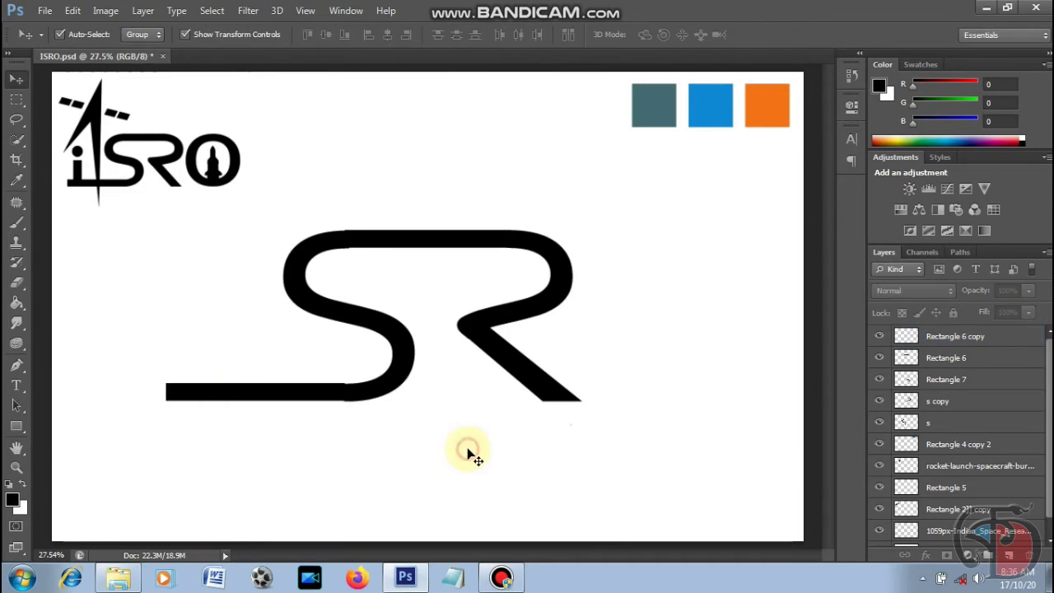
Zoom in on the bottom stroke and check it by selecting and deselecting it
left_click(17, 467)
left_click_drag(357, 426, 445, 453)
left_click(17, 78)
left_click(247, 313)
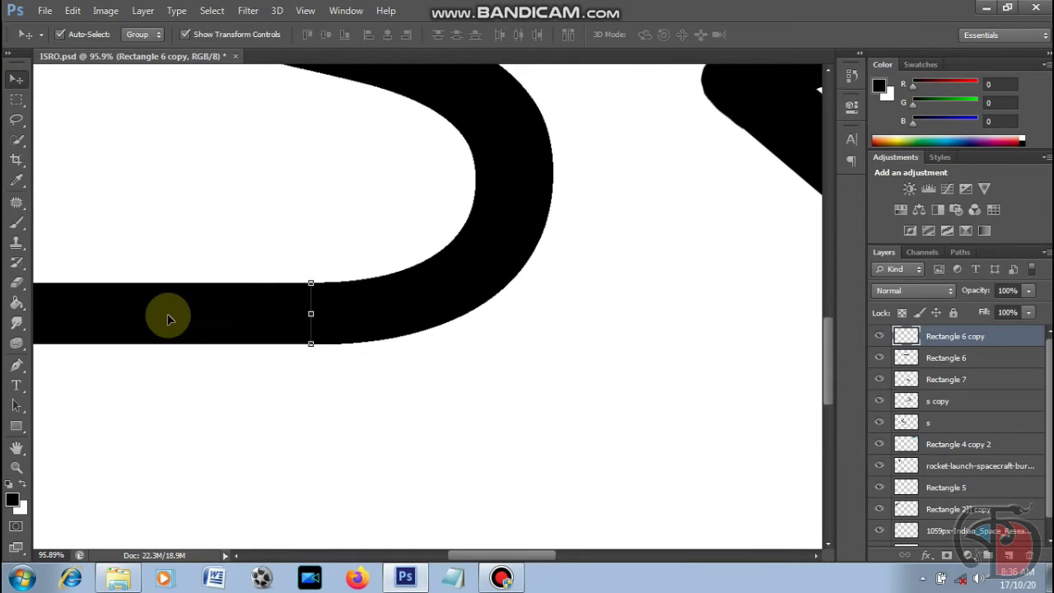
left_click(330, 389)
left_click(250, 328)
left_click(341, 428)
left_click(236, 317)
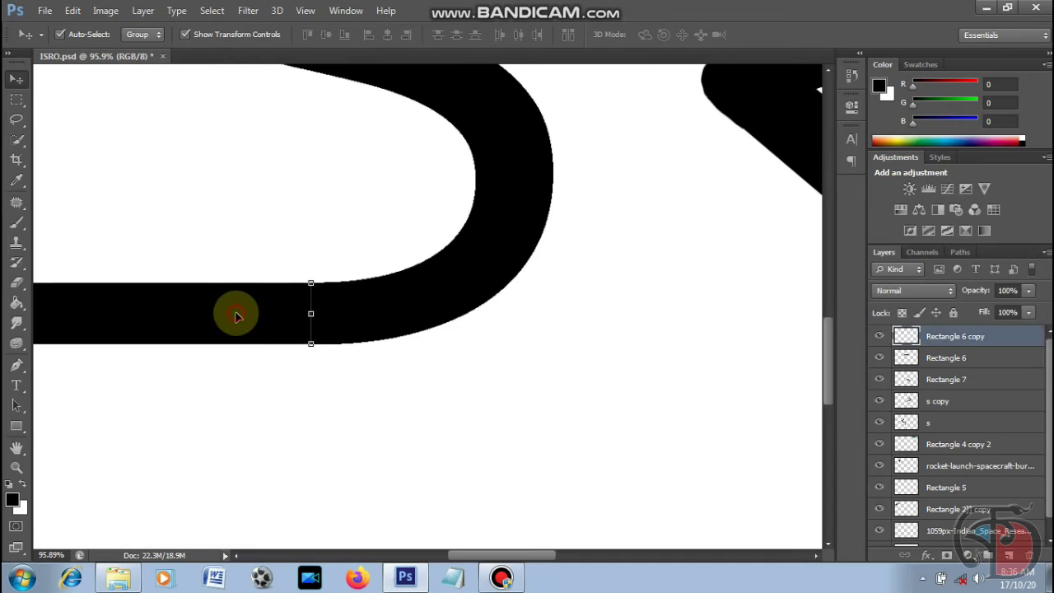
left_click(424, 399)
Fit the document on screen, then zoom in around the S and adjust the view
left_click(16, 468)
right_click(383, 397)
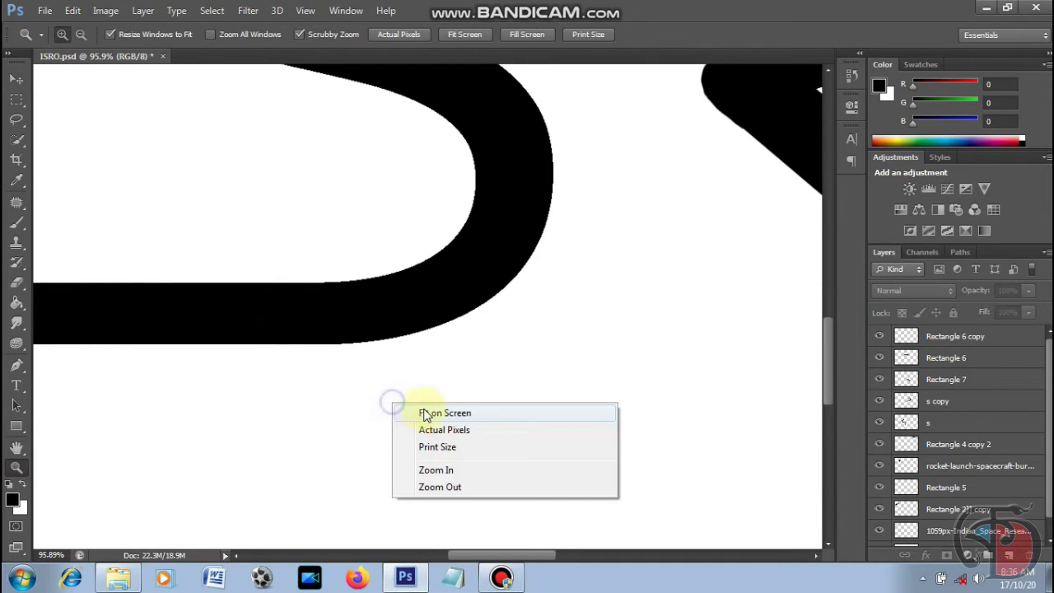
left_click(403, 407)
left_click_drag(372, 400, 463, 411)
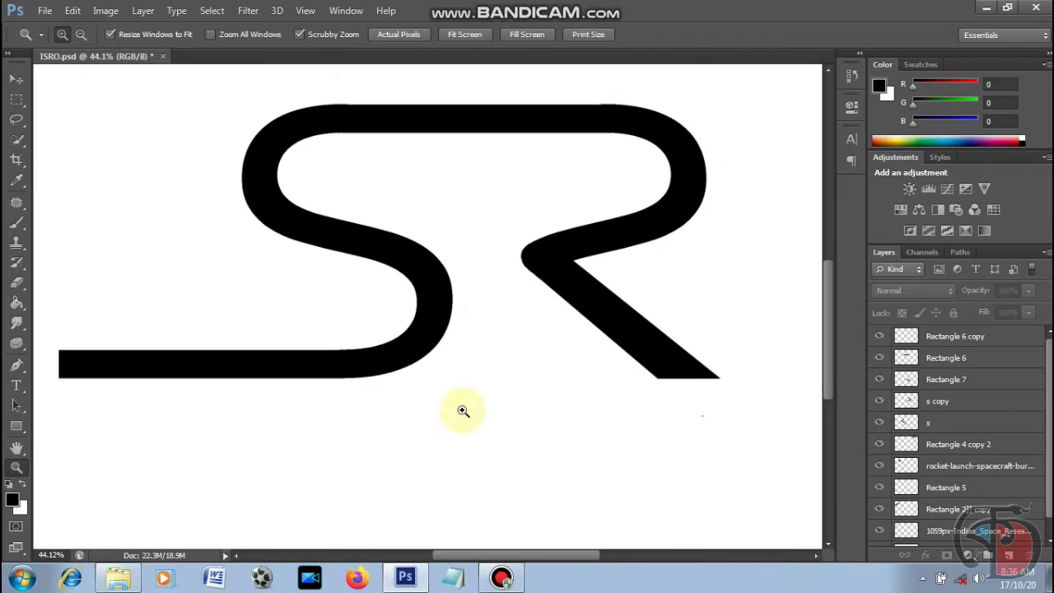
left_click_drag(829, 330, 829, 317)
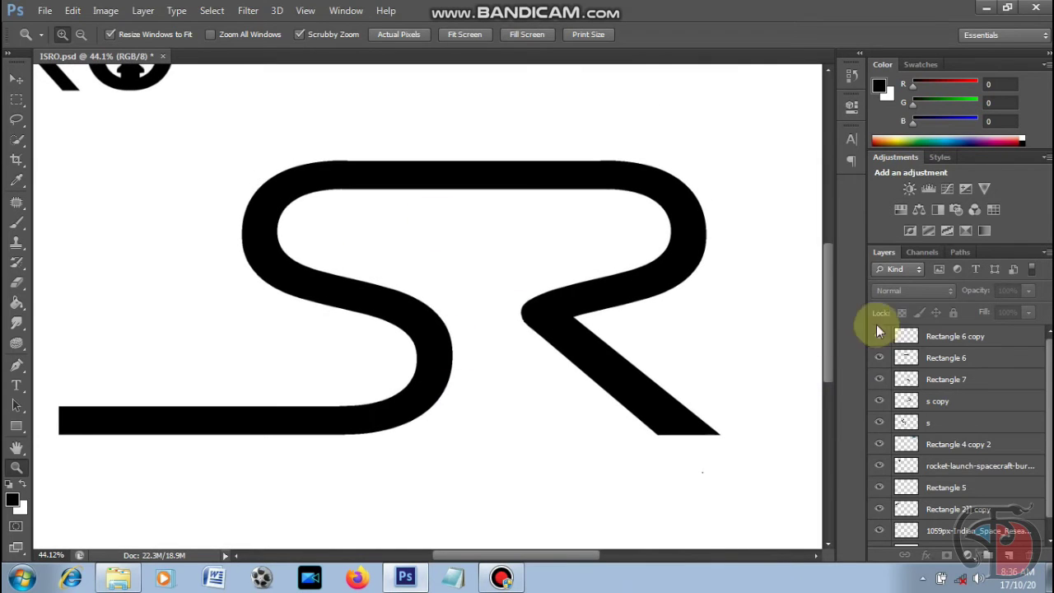
left_click_drag(587, 555, 570, 555)
left_click_drag(828, 363, 828, 342)
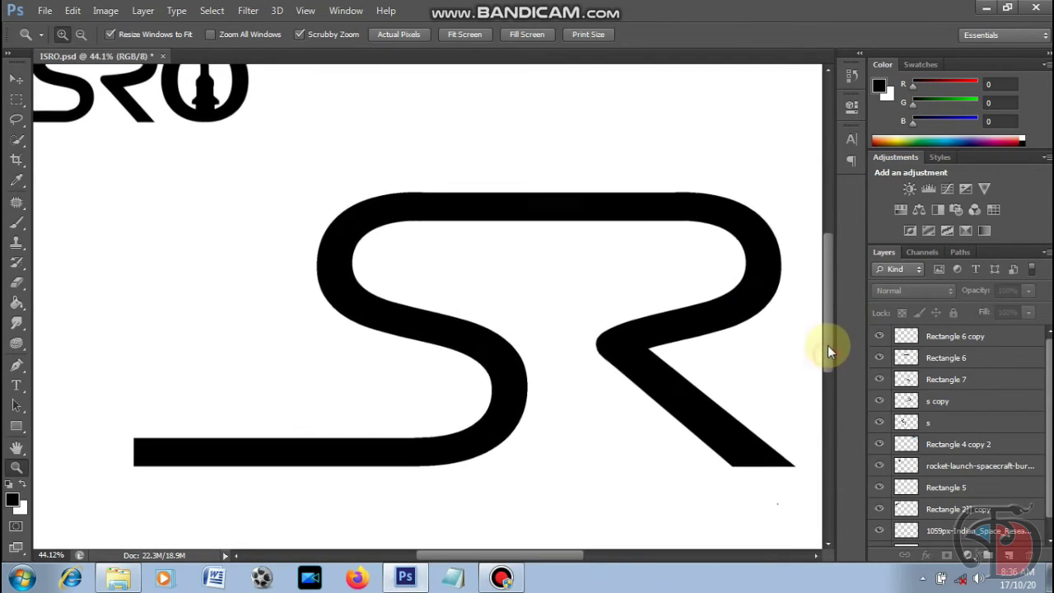
left_click(17, 80)
Fit the whole document on screen and select all the SR shape pieces
left_click(16, 467)
right_click(280, 420)
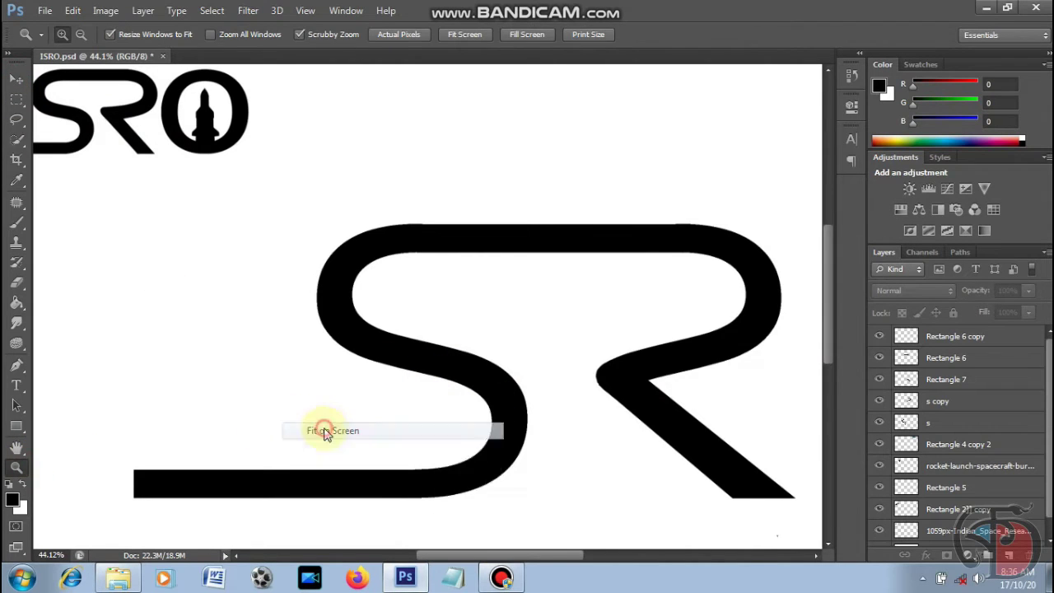
left_click(323, 431)
left_click(16, 79)
left_click_drag(94, 235, 624, 420)
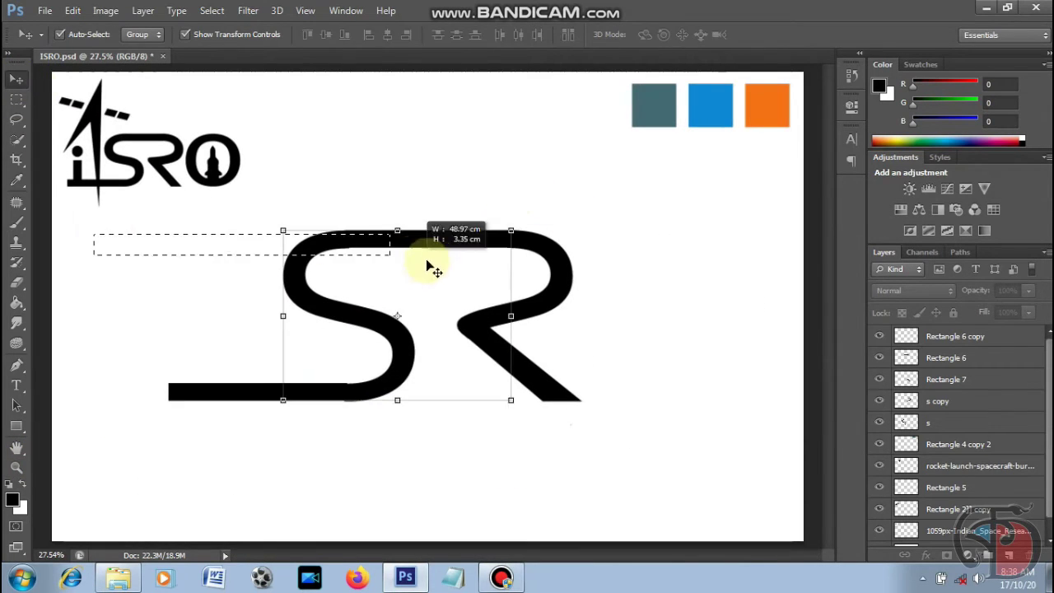
Delete the SR shape layers and type a letter 'o', enlarged about nine times
key("Delete")
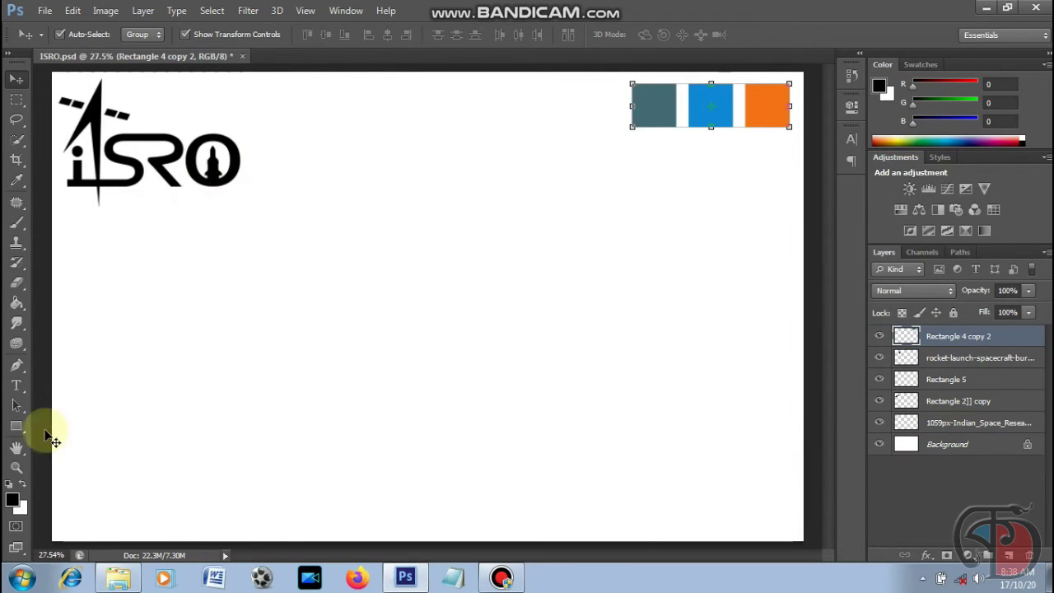
left_click(16, 385)
left_click(408, 276)
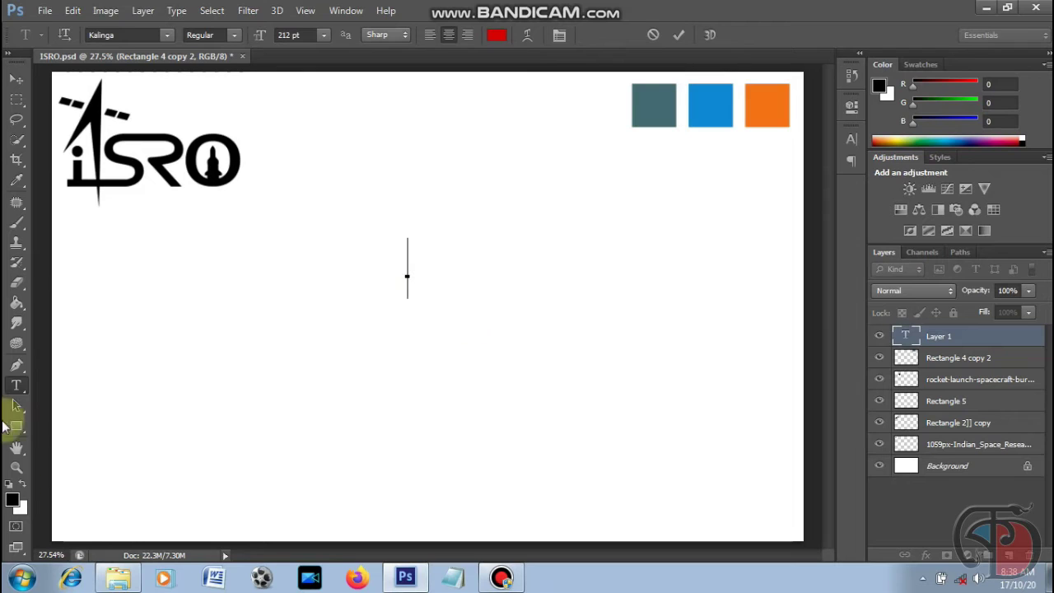
type("o")
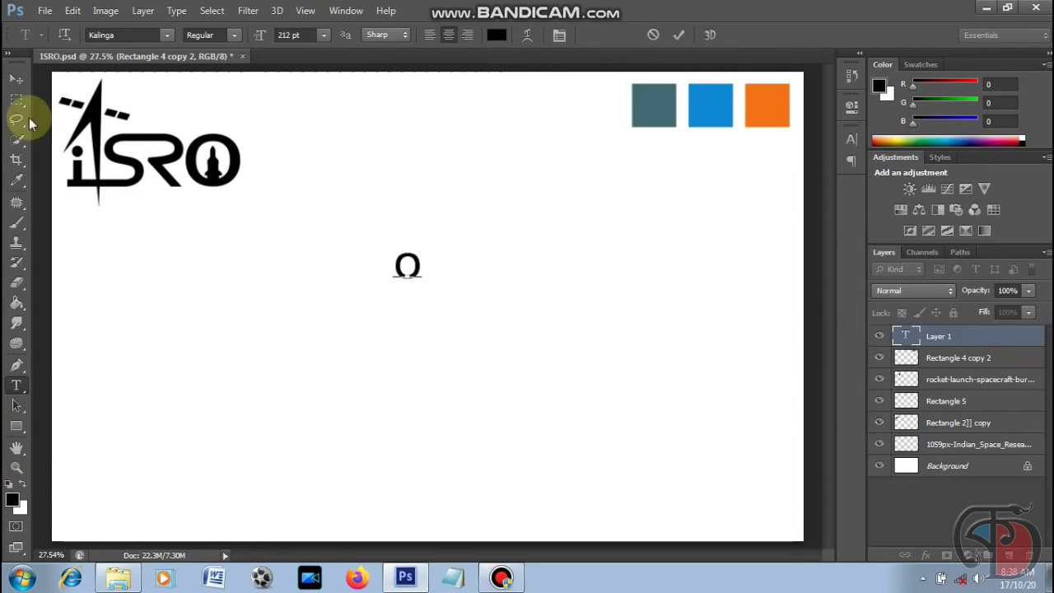
left_click(16, 79)
key("ctrl+t")
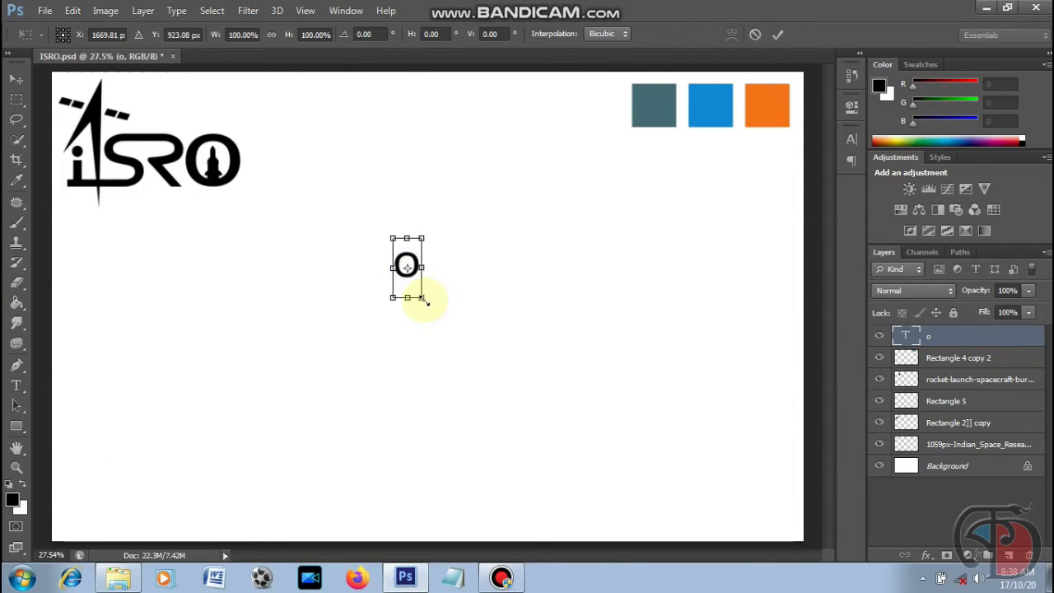
left_click_drag(423, 299, 687, 489)
key("Return")
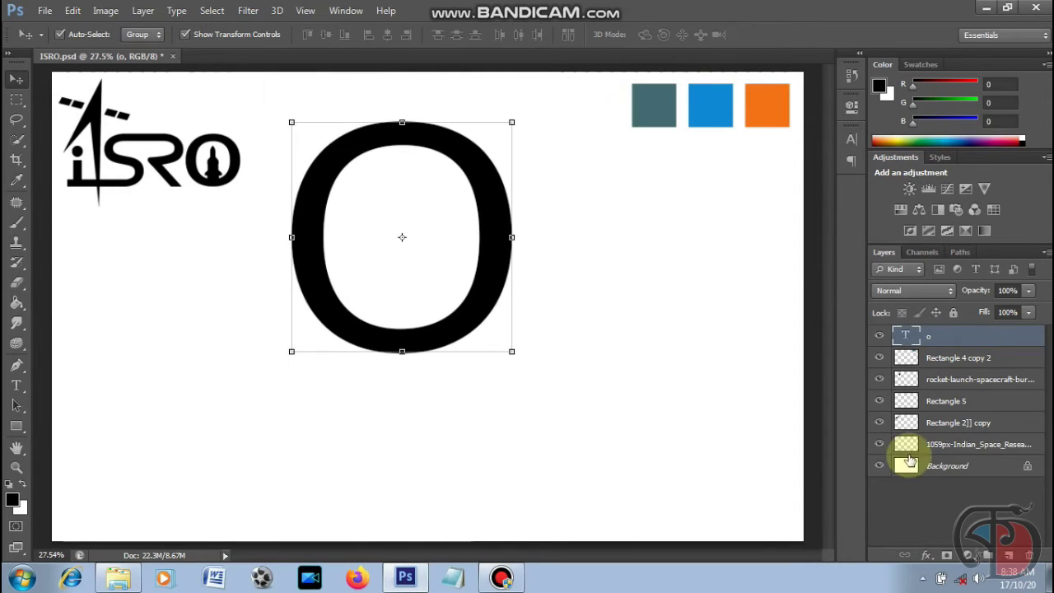
Accept rasterizing the O via the Eraser and drag it down toward the canvas centre
left_click(17, 282)
left_click(303, 326)
key("Return")
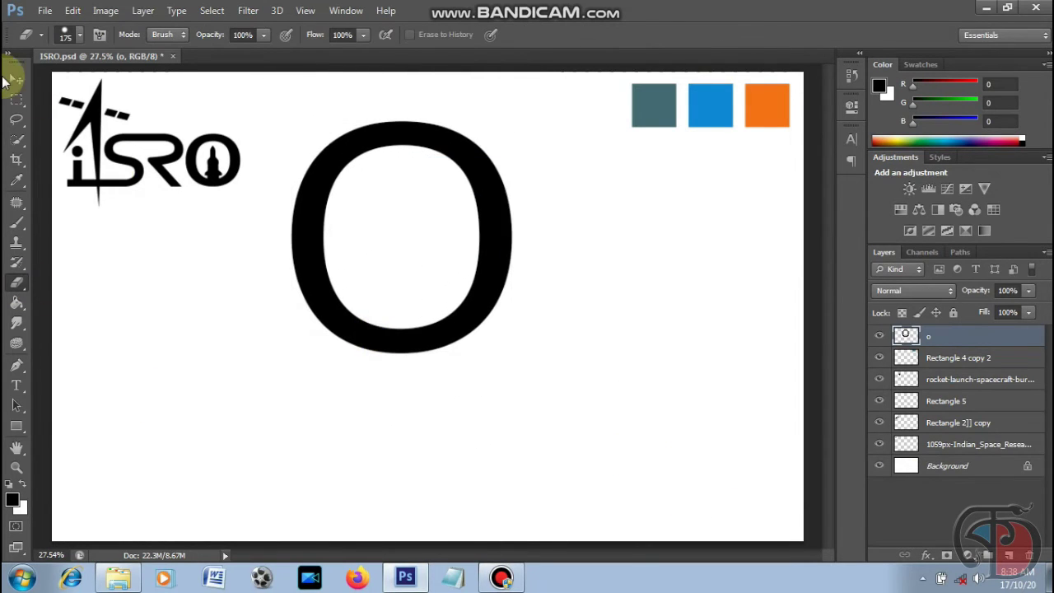
left_click(17, 79)
mouse_move(320, 296)
left_mouse_down()
mouse_move(373, 348)
mouse_move(370, 382)
left_mouse_up()
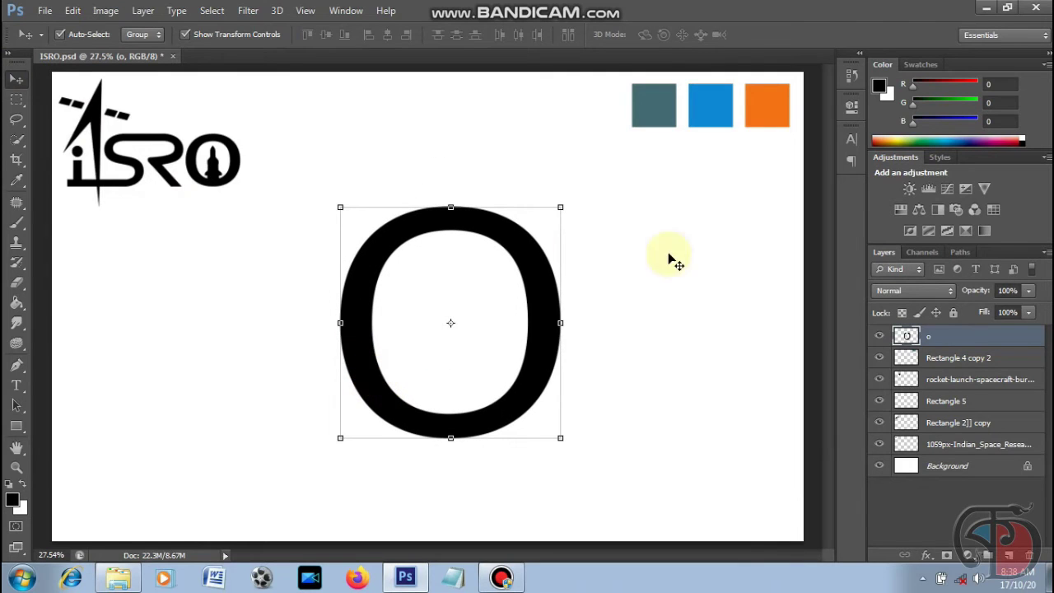
Open the rocket-launch PNG as a smart object and bring it onto the ISRO canvas, closing it unsaved
left_click(45, 10)
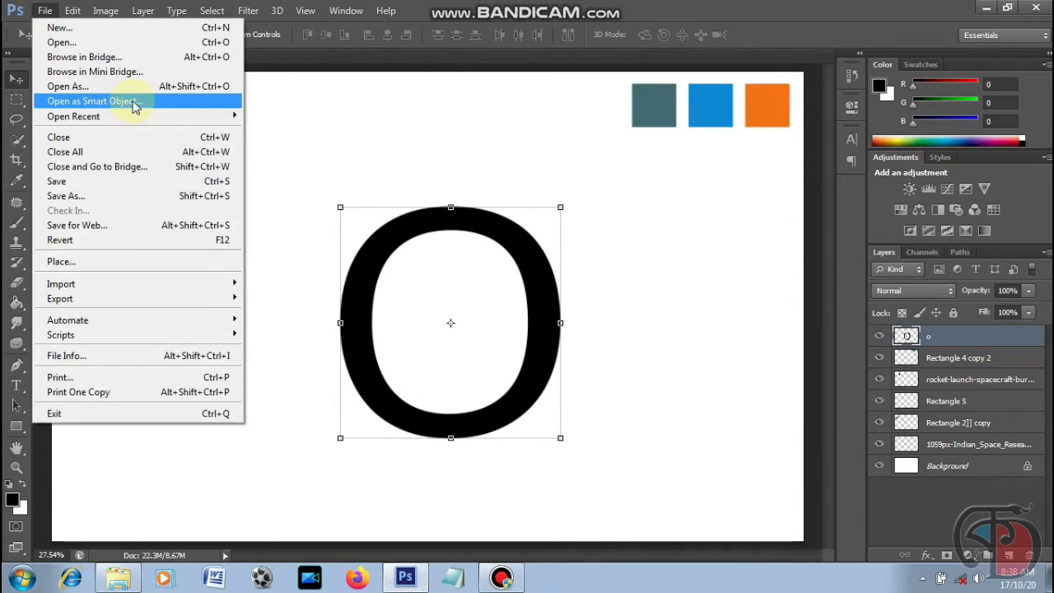
left_click(132, 99)
double_click(162, 113)
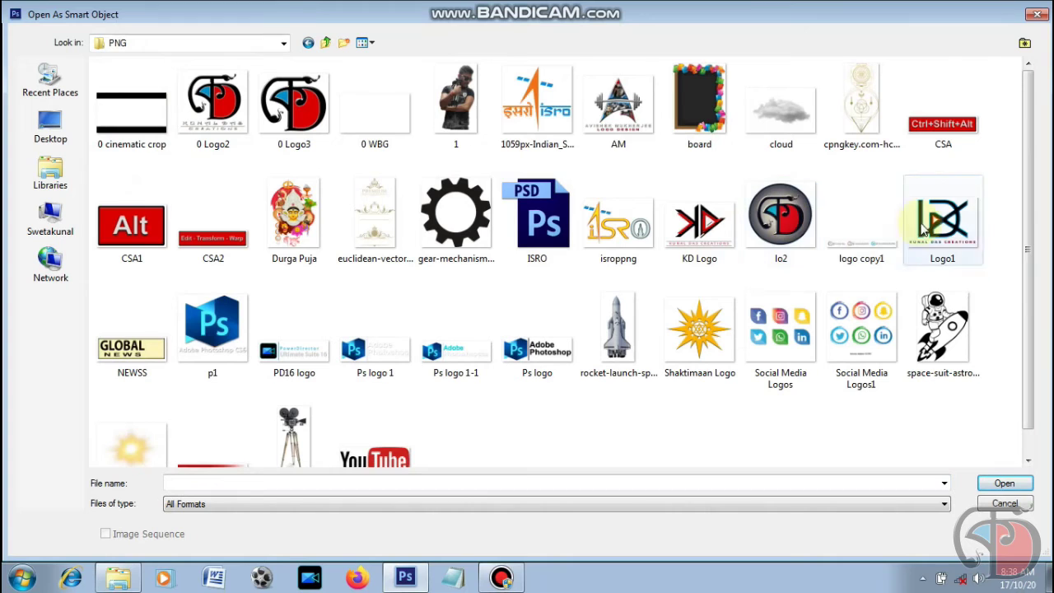
double_click(628, 329)
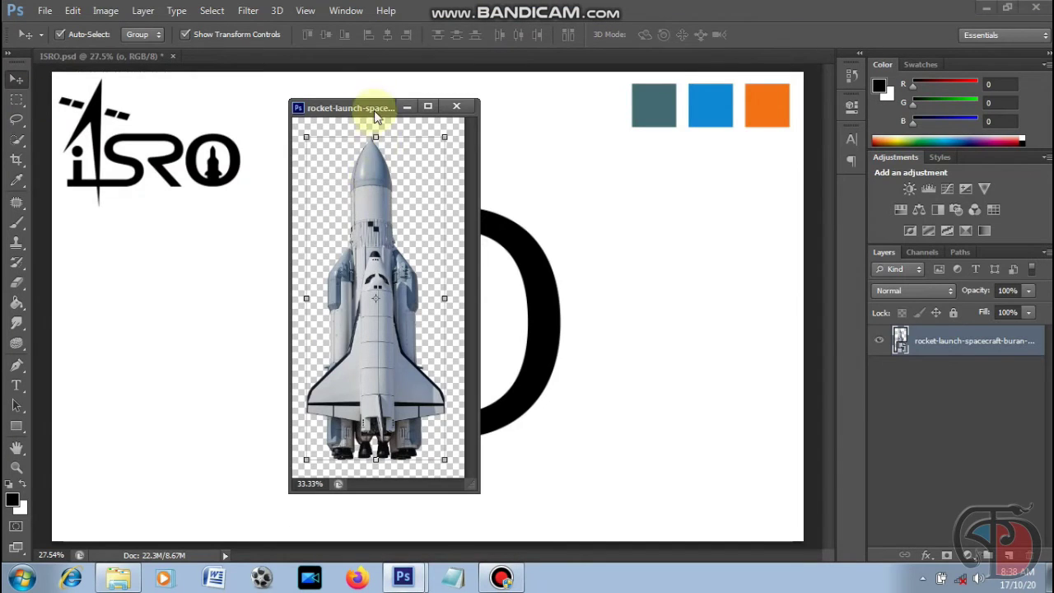
left_click_drag(737, 101, 200, 122)
left_click_drag(201, 235, 529, 247)
left_click(287, 123)
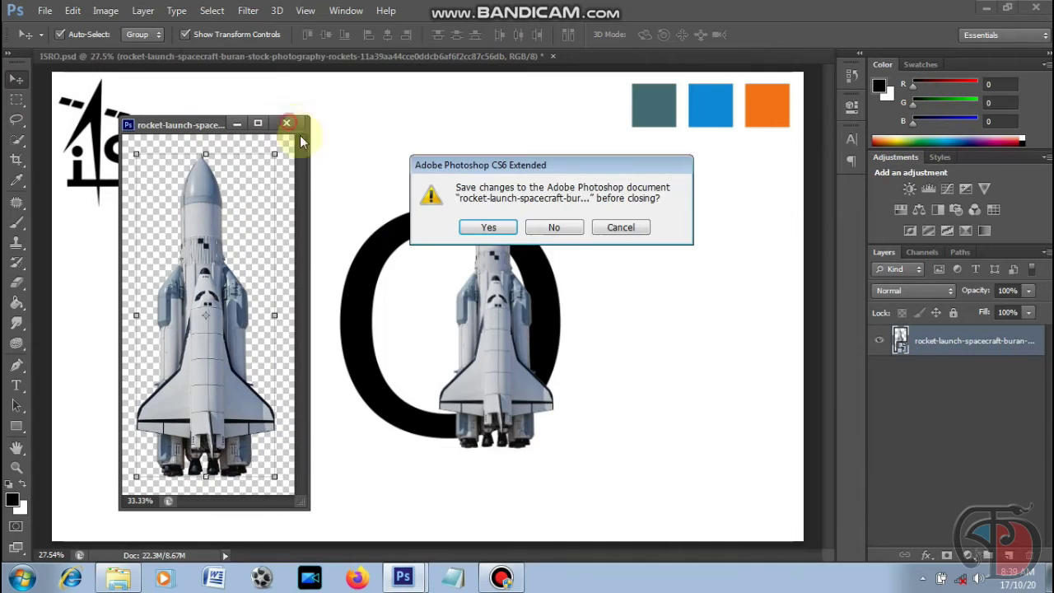
left_click(555, 227)
Scale the rocket to about 59% and centre it upright inside the O
left_click_drag(502, 354, 455, 346)
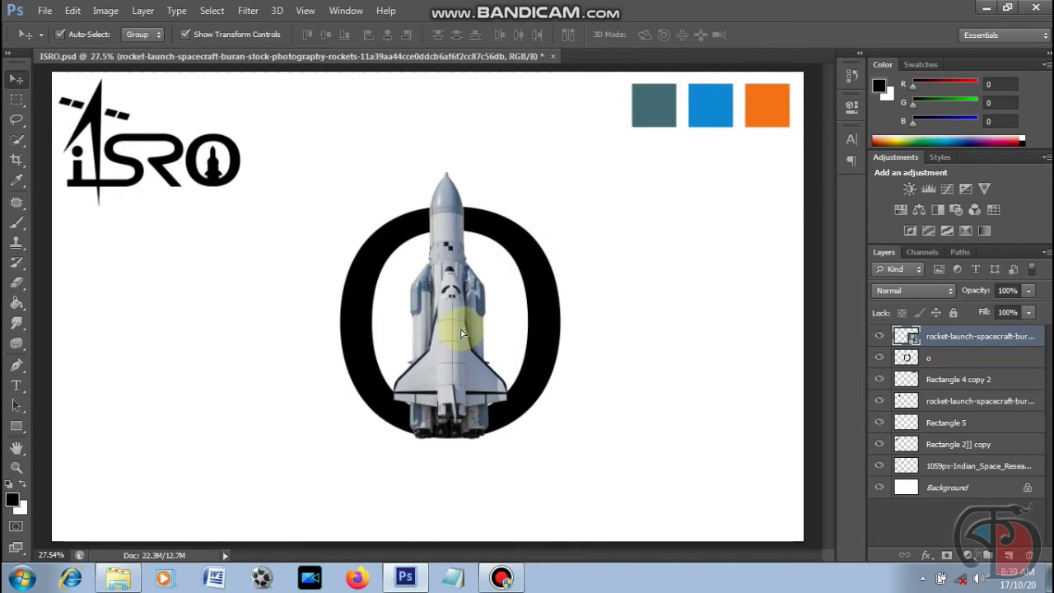
left_click(393, 172)
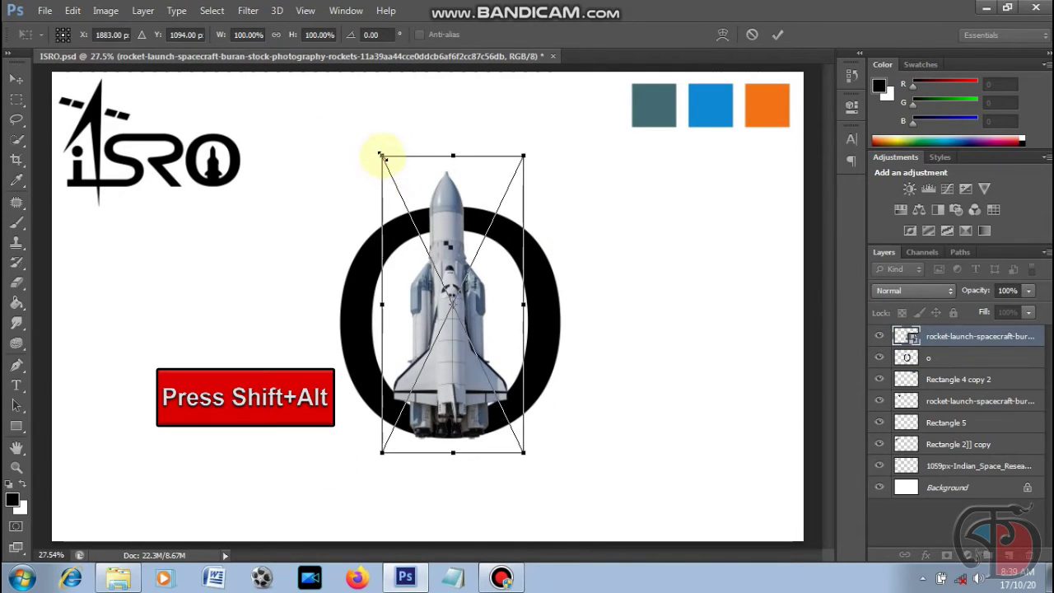
left_click_drag(382, 156, 417, 228)
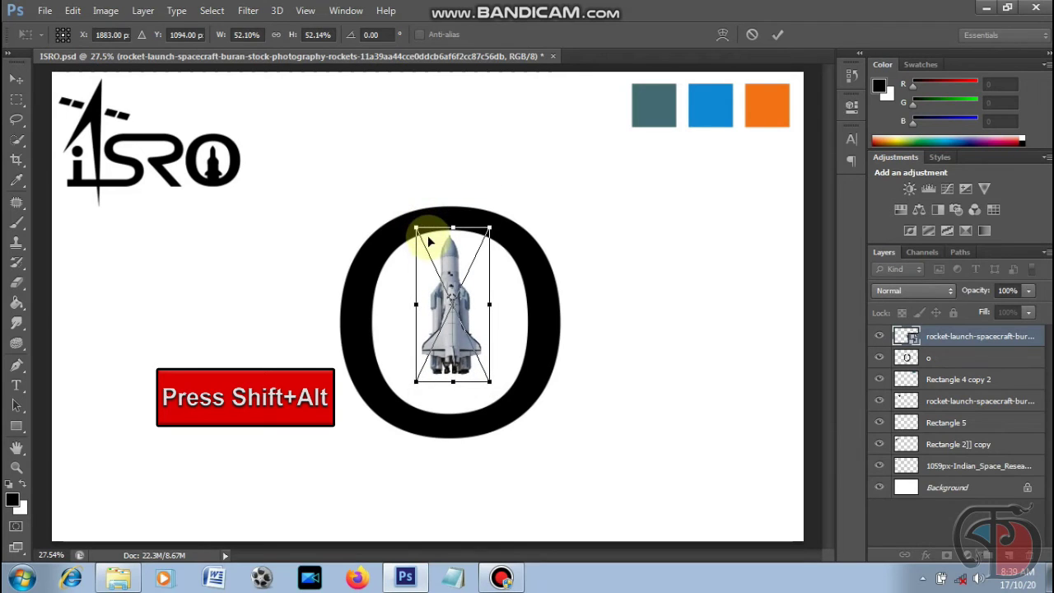
key("Return")
left_click_drag(460, 343, 461, 388)
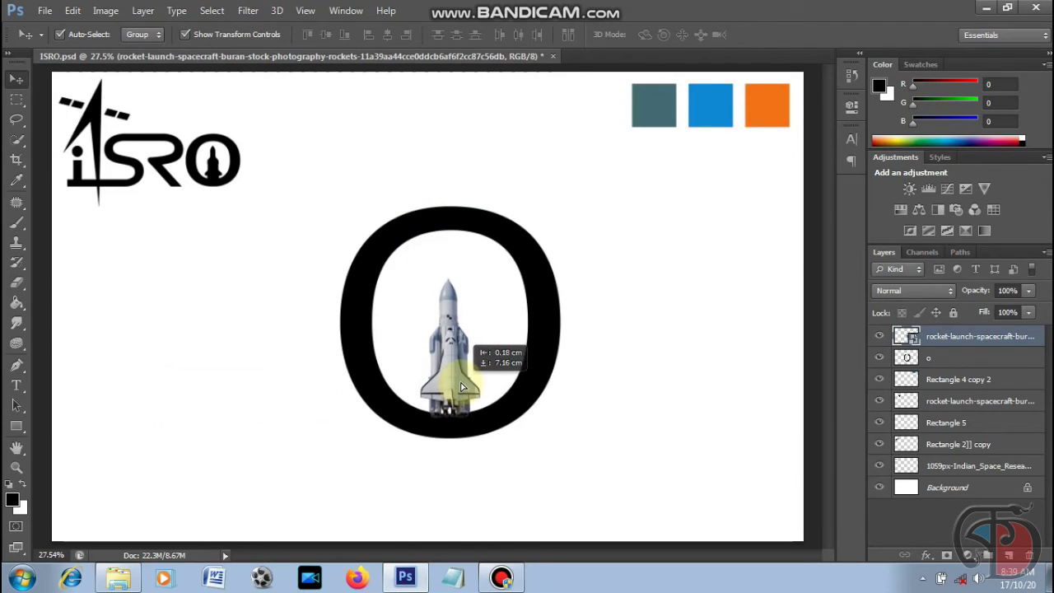
left_click_drag(414, 272, 407, 258)
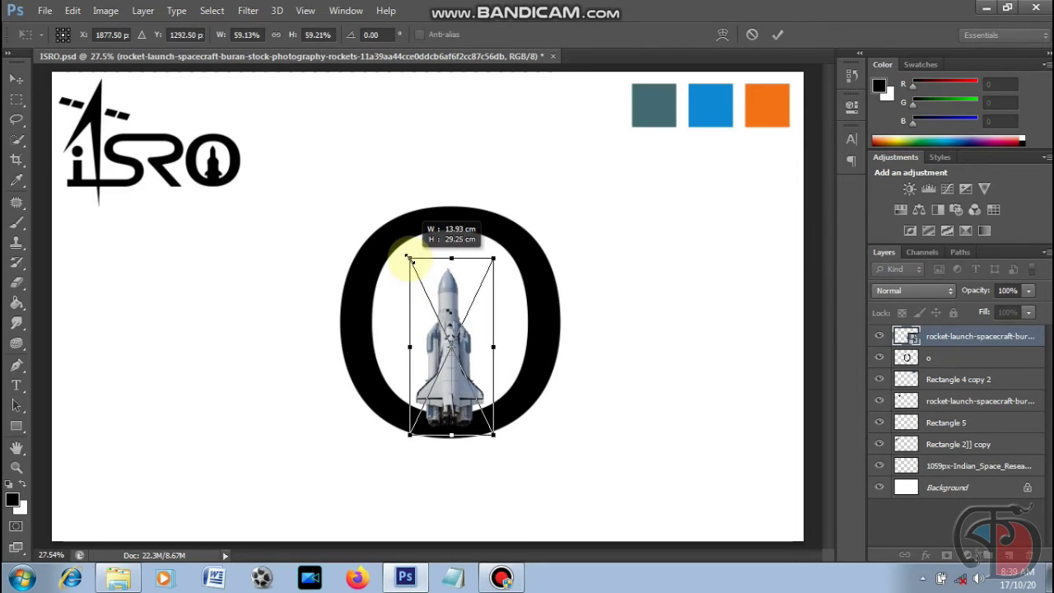
left_click_drag(458, 397, 457, 386)
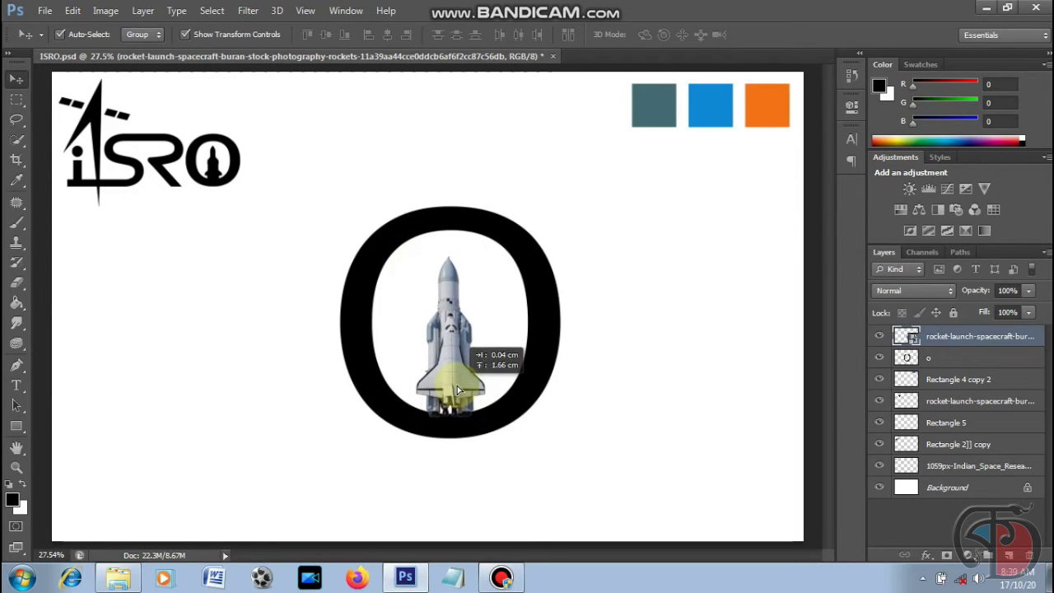
key("Return")
Select the rocket layer and rasterize it for erasing
left_click(998, 345)
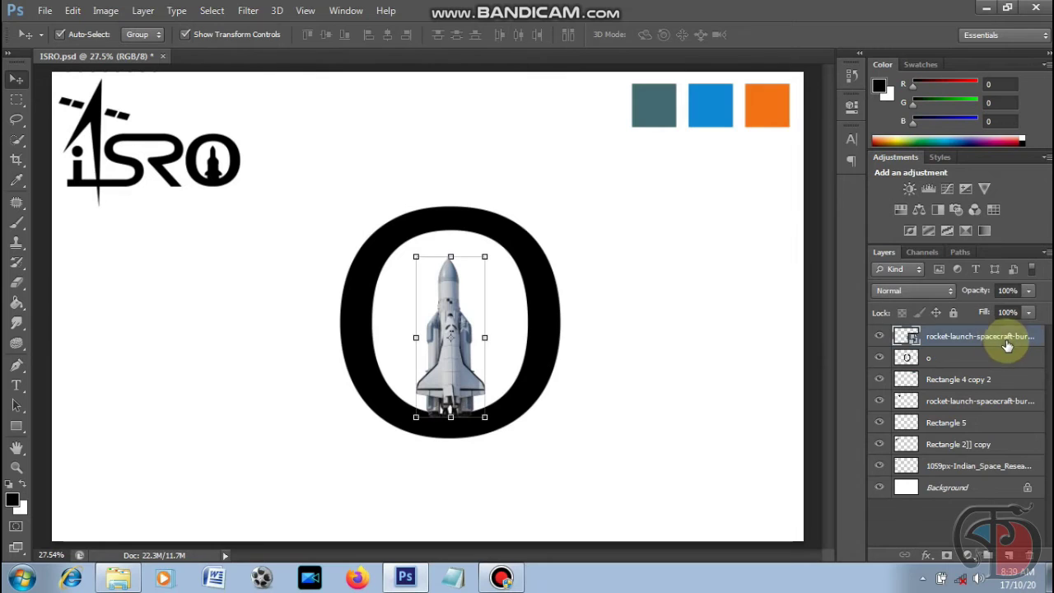
left_click(17, 282)
left_click(449, 317)
key("Return")
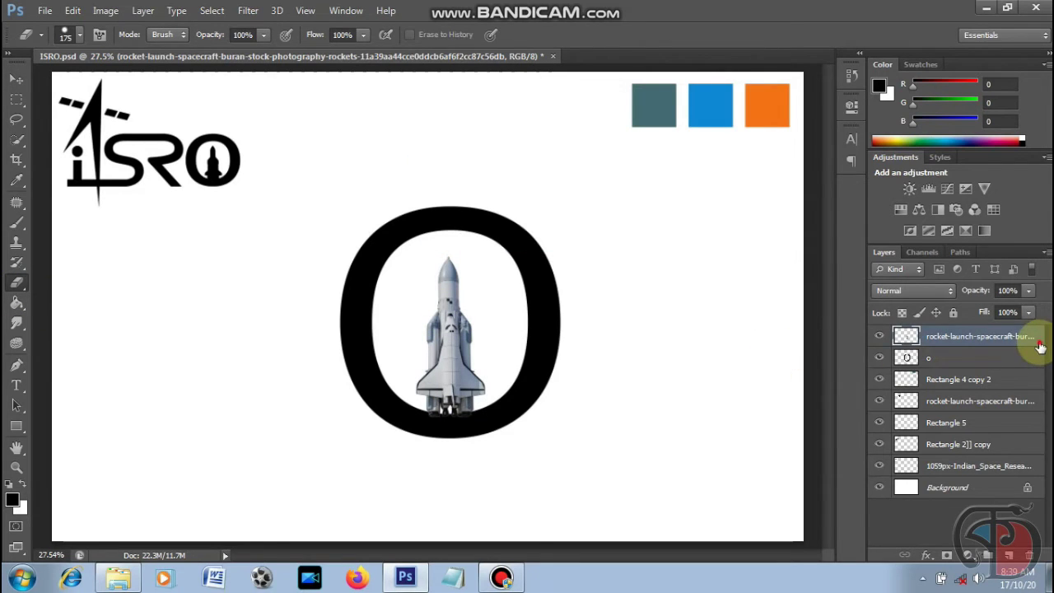
Give the rocket layer a black Color Overlay style
double_click(1040, 346)
left_click_drag(814, 240, 820, 195)
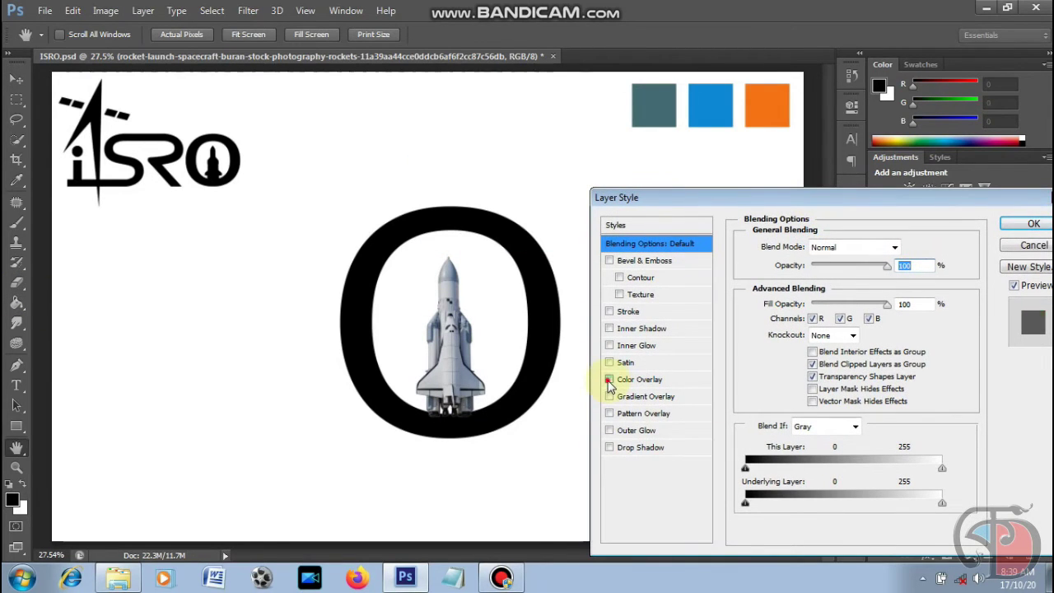
left_click(609, 380)
left_click(681, 386)
left_click(912, 251)
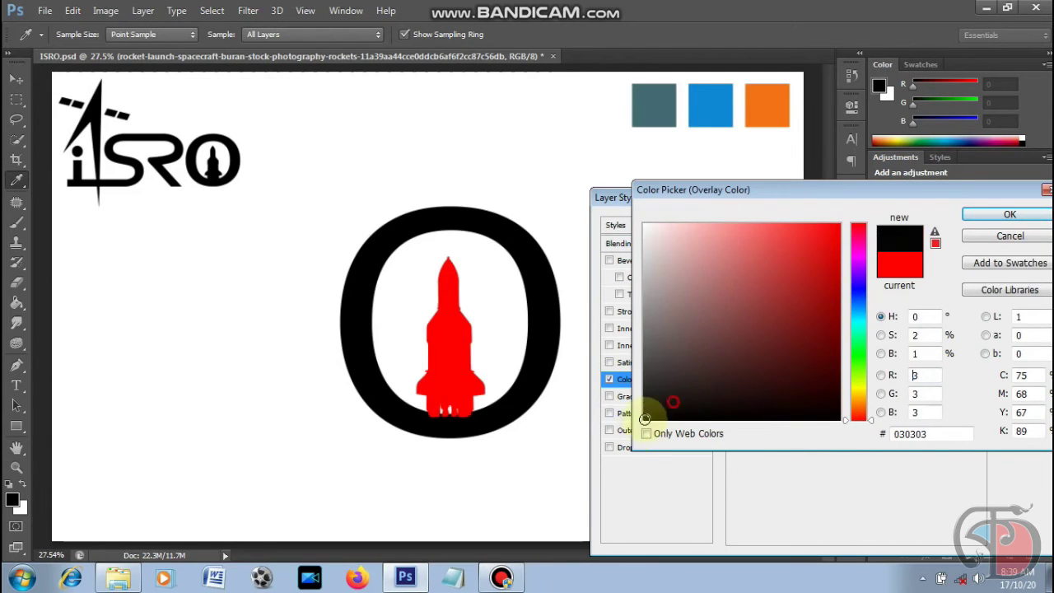
left_click_drag(676, 405, 604, 468)
left_click(1012, 217)
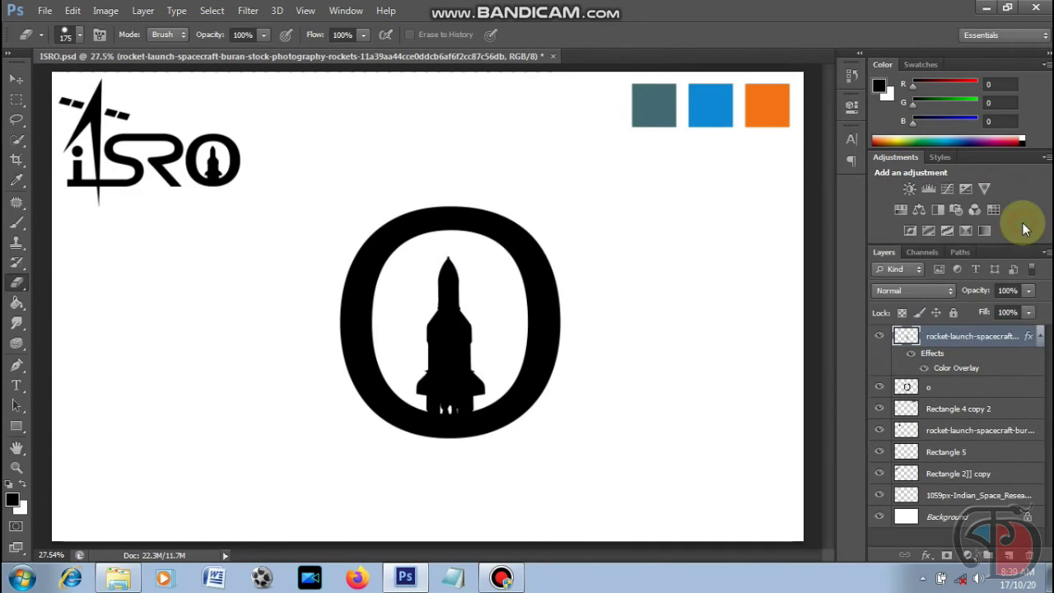
Set up a hard round brush at 175 px and zoom in on the rocket
left_click(20, 80)
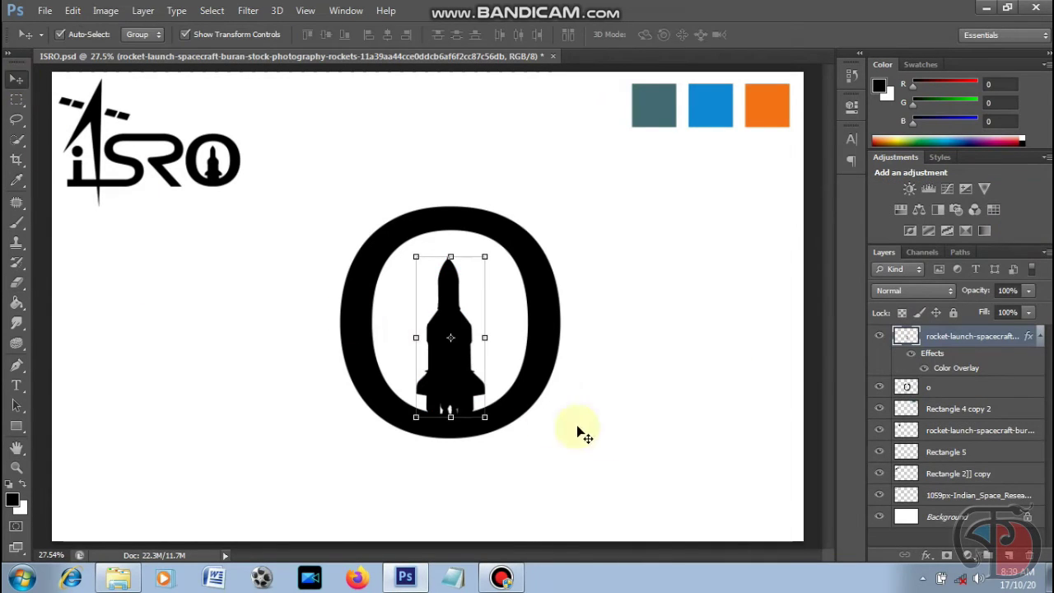
left_click(17, 221)
right_click(471, 338)
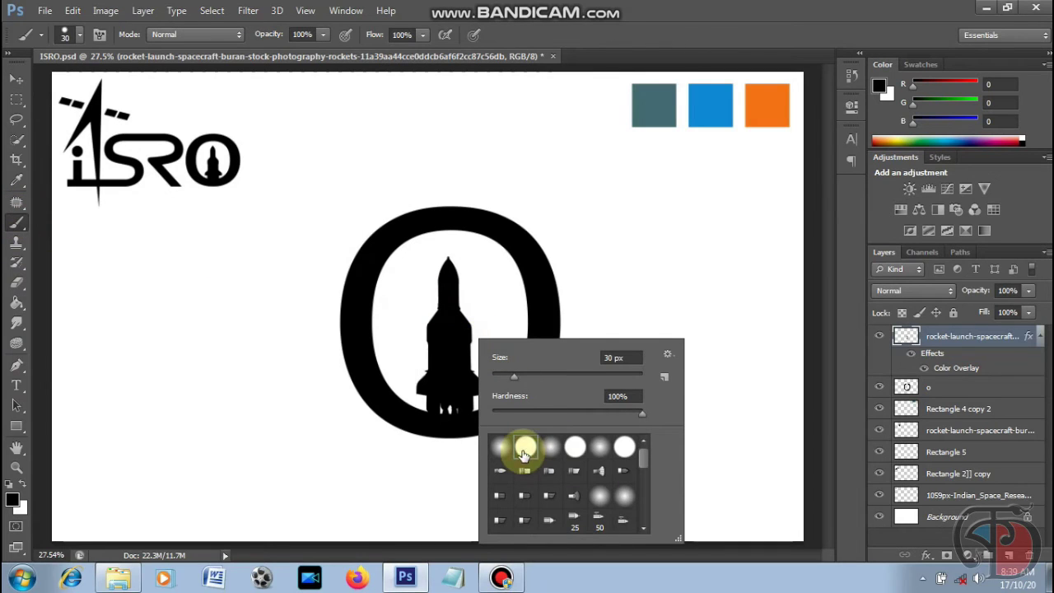
double_click(525, 449)
key("bracketright")
key("bracketright")
key("bracketright")
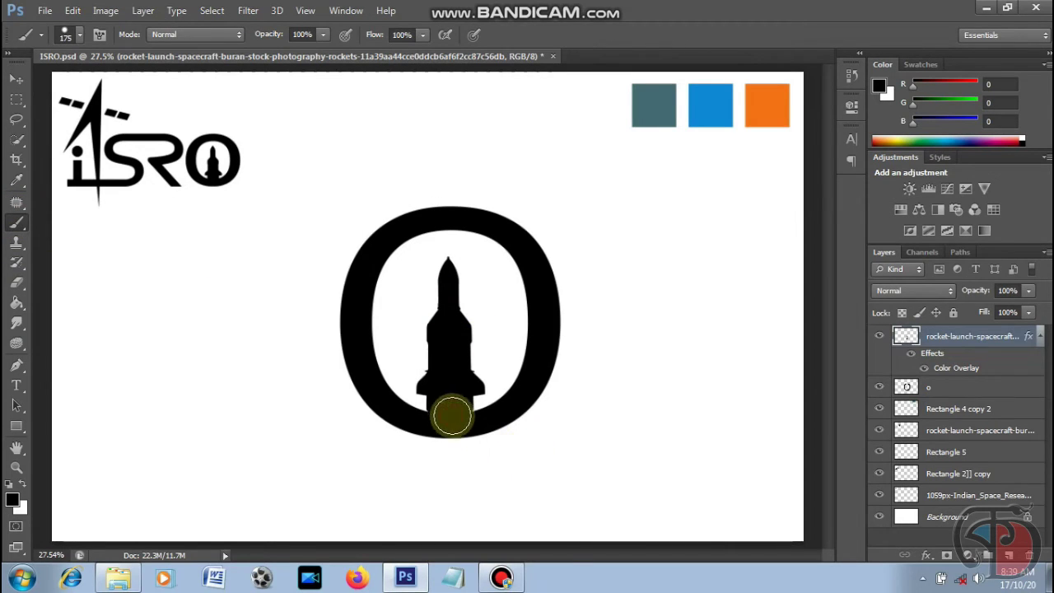
left_click(17, 467)
mouse_move(447, 418)
left_mouse_down()
mouse_move(507, 450)
mouse_move(463, 447)
left_mouse_up()
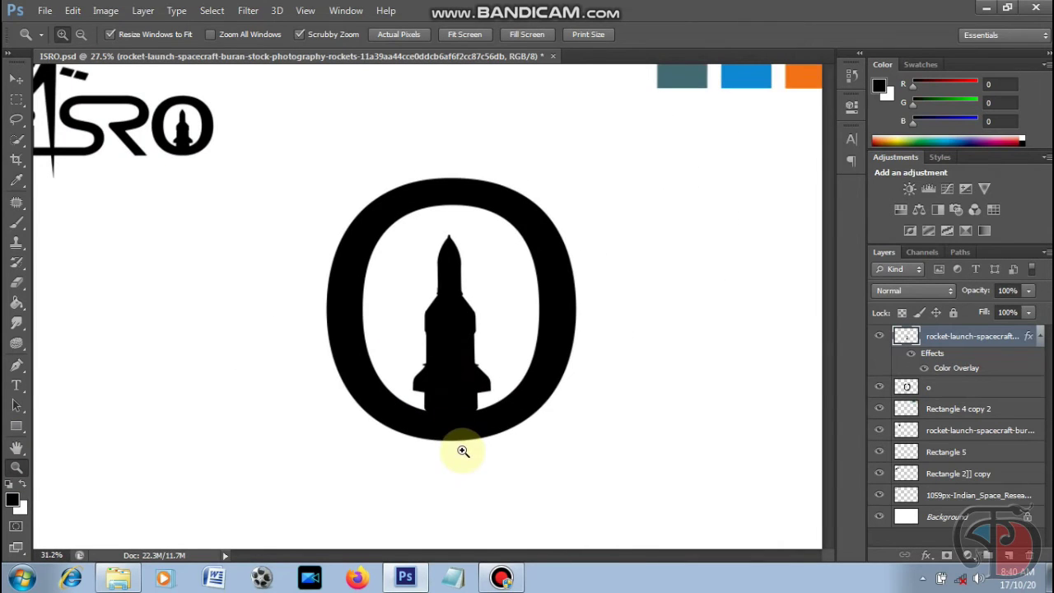
Zoom in closely on the rocket and shrink the eraser to 30 px
left_click(10, 78)
left_click(16, 282)
left_click(16, 468)
left_click_drag(470, 365, 606, 417)
left_click(16, 282)
key("[")
key("[")
key("[")
key("[")
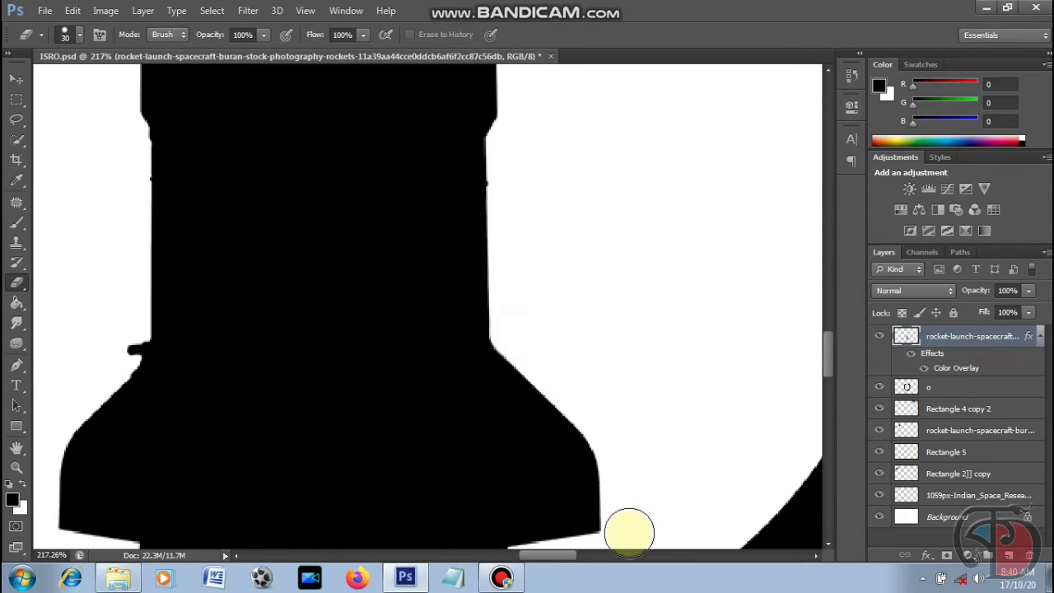
Clean up the rocket silhouette's edges with the eraser and smudge tools
left_click_drag(548, 555, 515, 555)
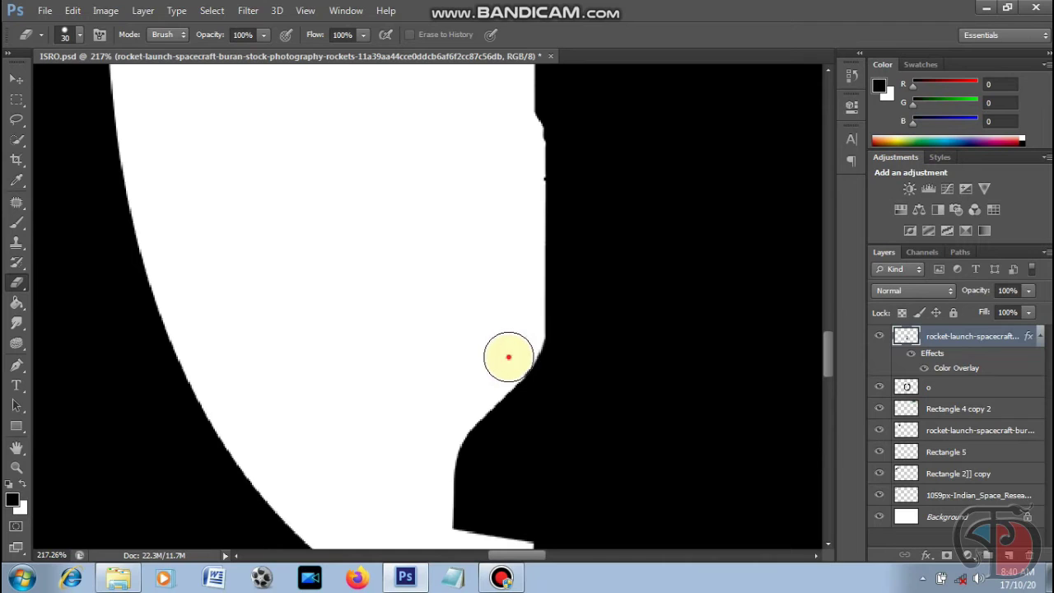
left_click_drag(824, 350, 825, 309)
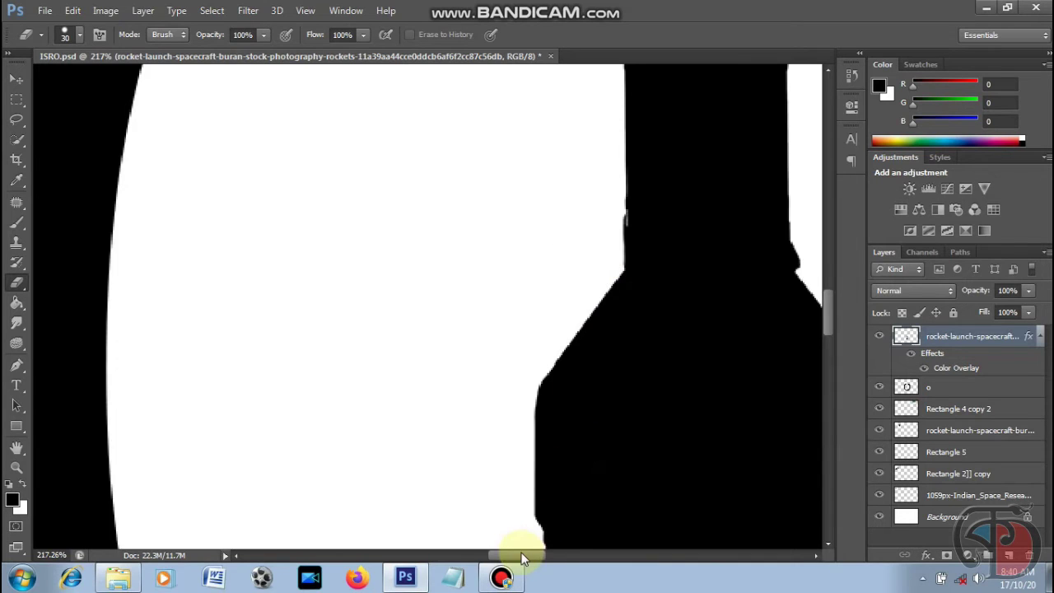
left_click_drag(521, 555, 556, 555)
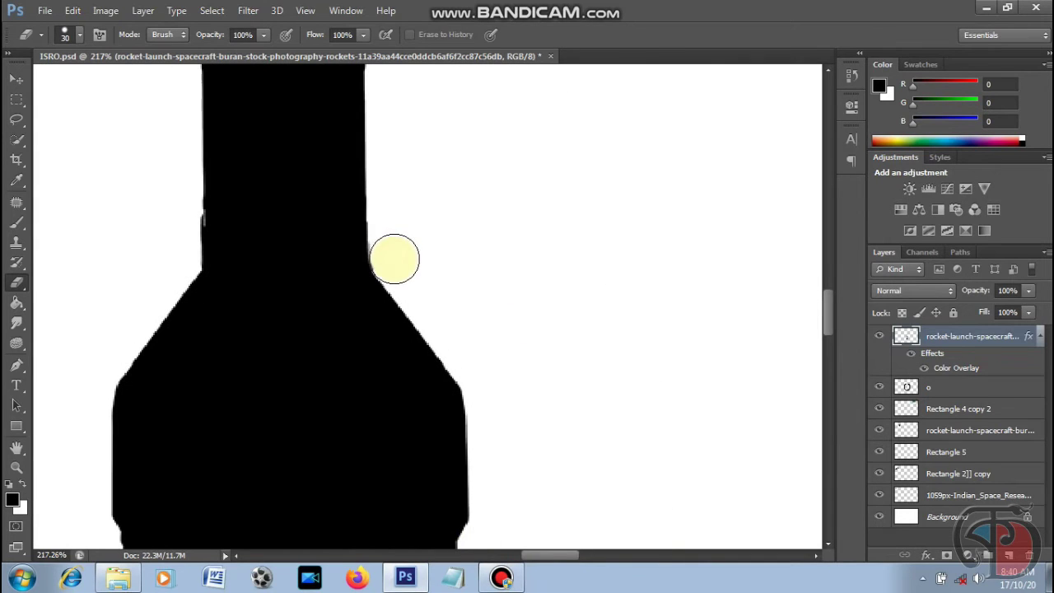
mouse_move(825, 316)
left_mouse_down()
mouse_move(824, 363)
mouse_move(823, 309)
left_mouse_up()
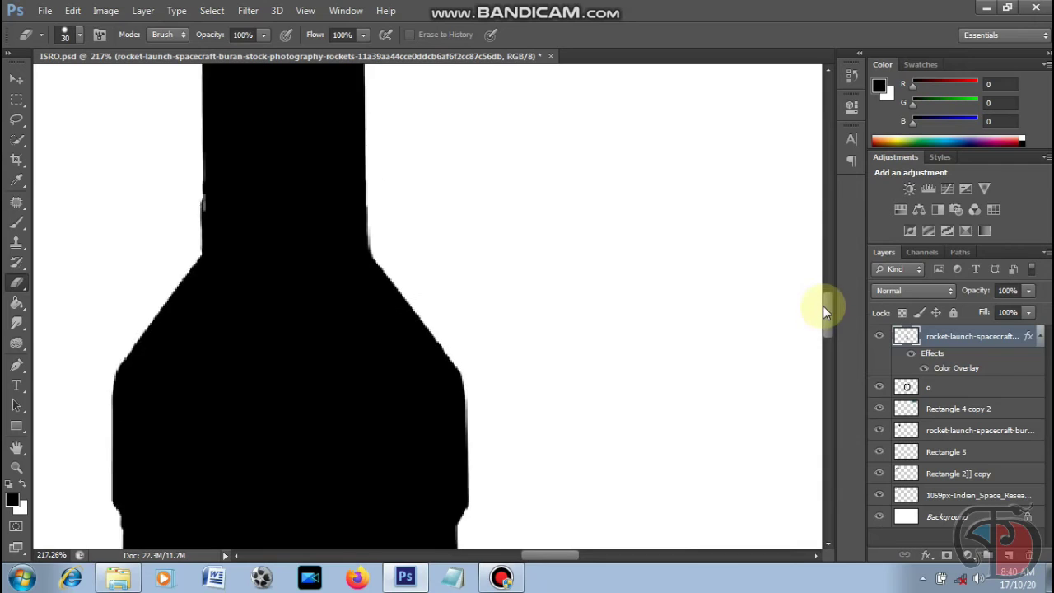
left_click(16, 325)
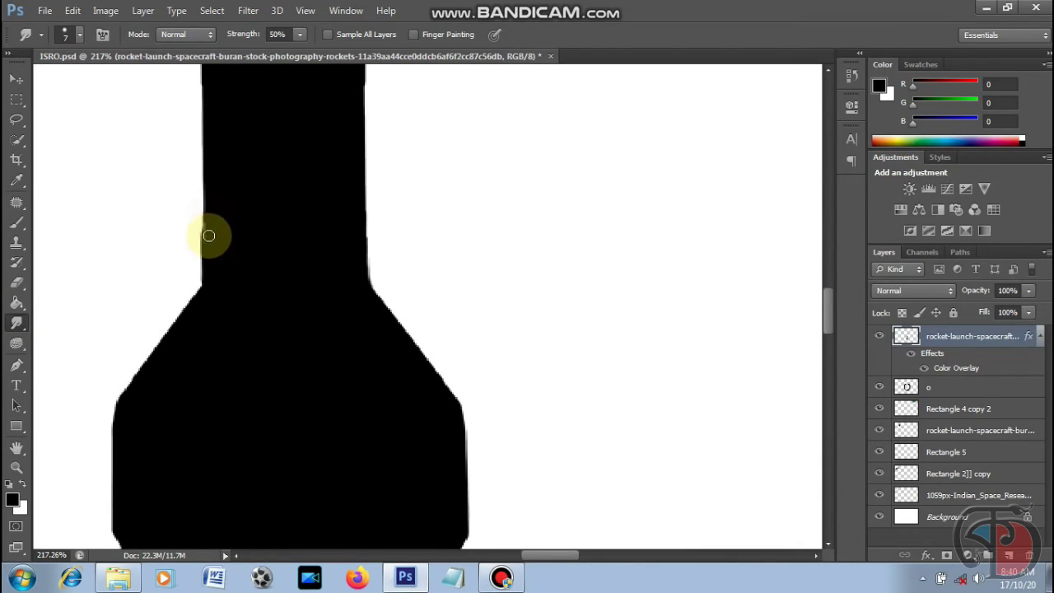
left_click(20, 282)
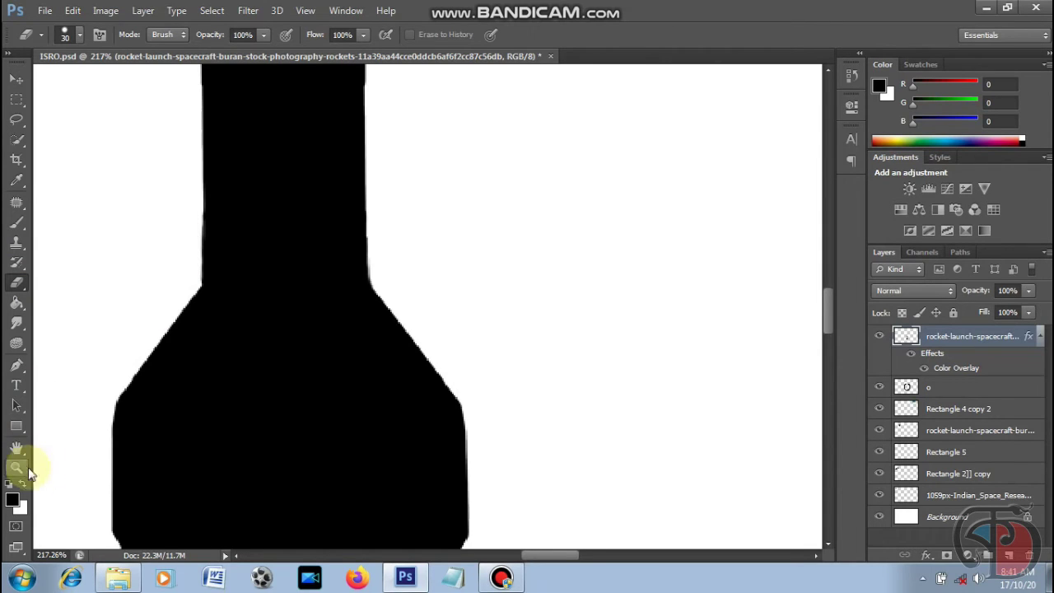
Fit the document on screen and delete the rocket and O layers
left_click(16, 468)
right_click(302, 412)
left_click(338, 419)
left_click(16, 79)
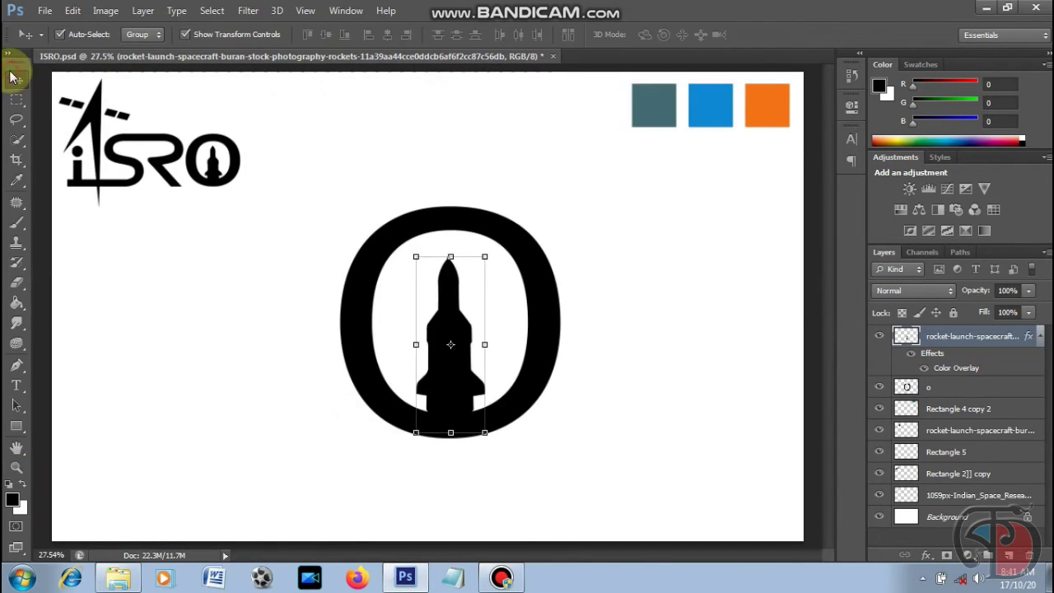
left_click(622, 303)
left_click(454, 415)
left_click(1001, 387, "shift")
key("Delete")
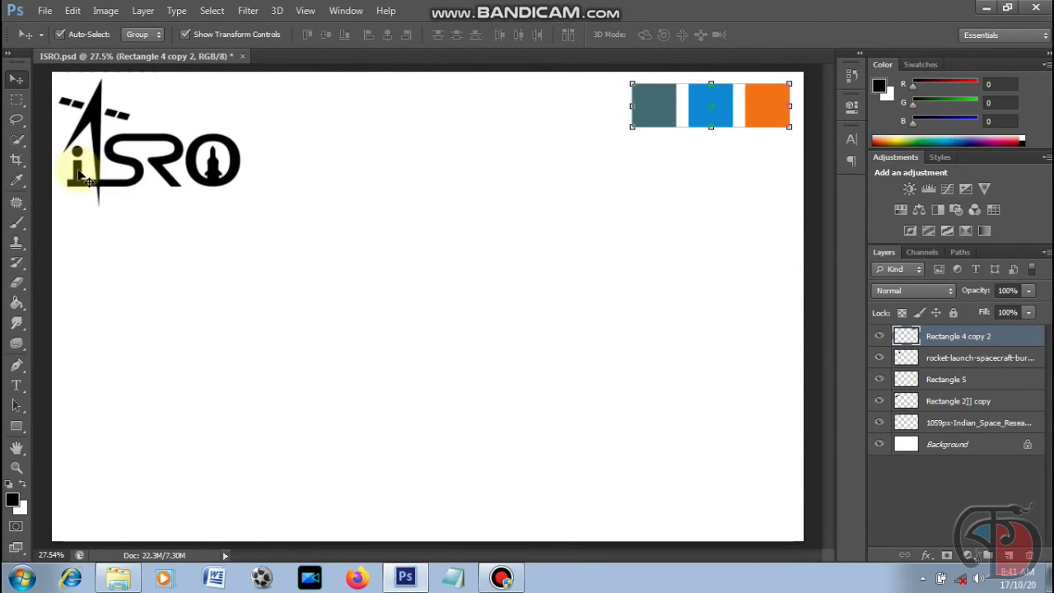
Draw a narrow vertical black bar with a wide horizontal base beneath it
left_click(17, 426)
left_click_drag(413, 282, 463, 432)
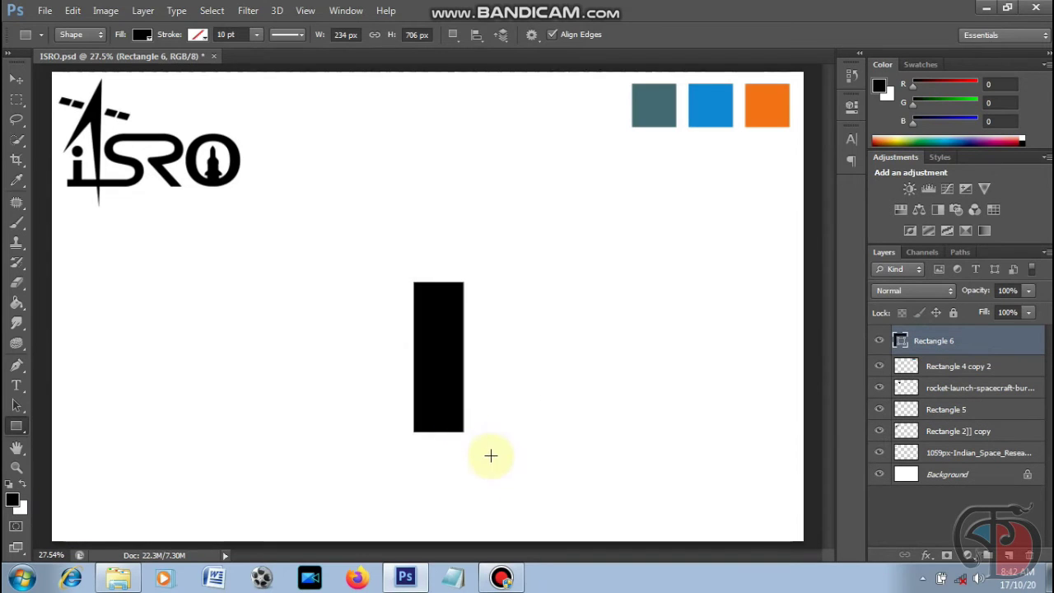
left_click(11, 82)
left_click_drag(464, 356, 459, 357)
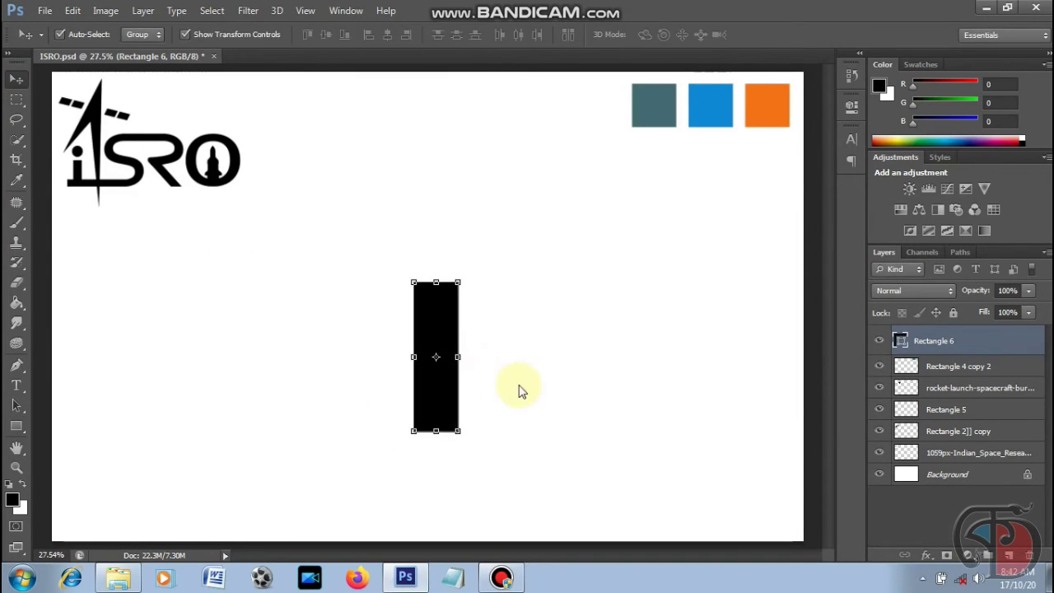
left_click(17, 282)
left_click(310, 282)
left_click(494, 228)
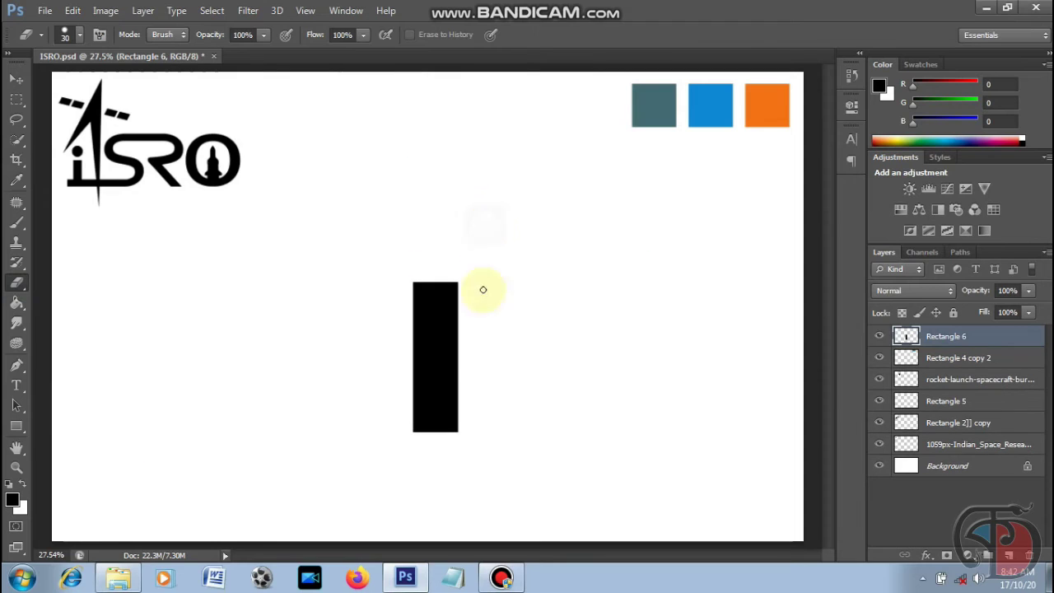
left_click(17, 426)
left_click_drag(340, 411, 572, 449)
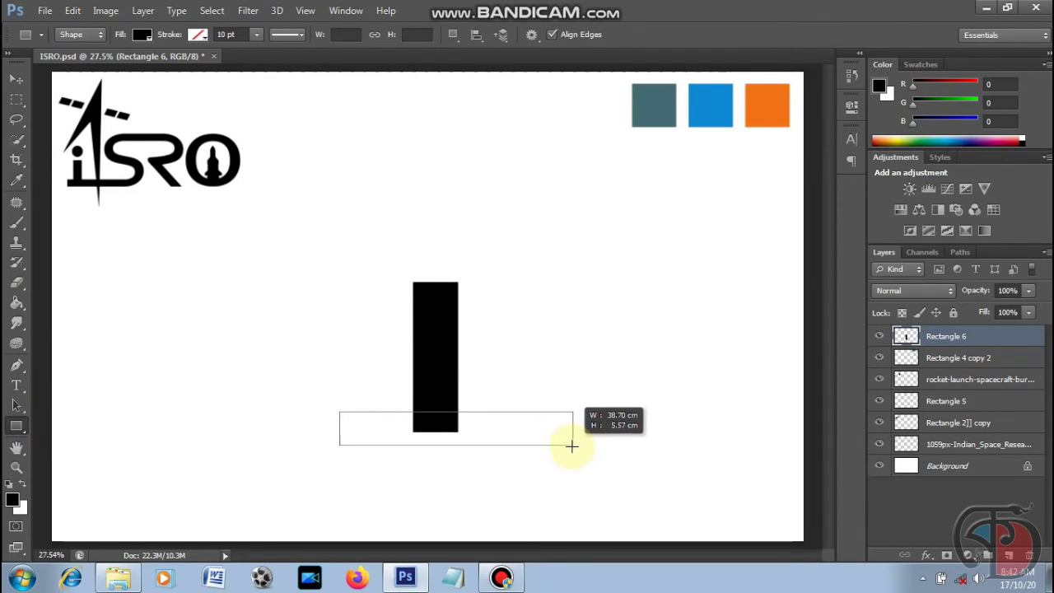
Draw a circle dot above the bar and nudge it slightly lower
left_click(17, 79)
left_click(16, 426)
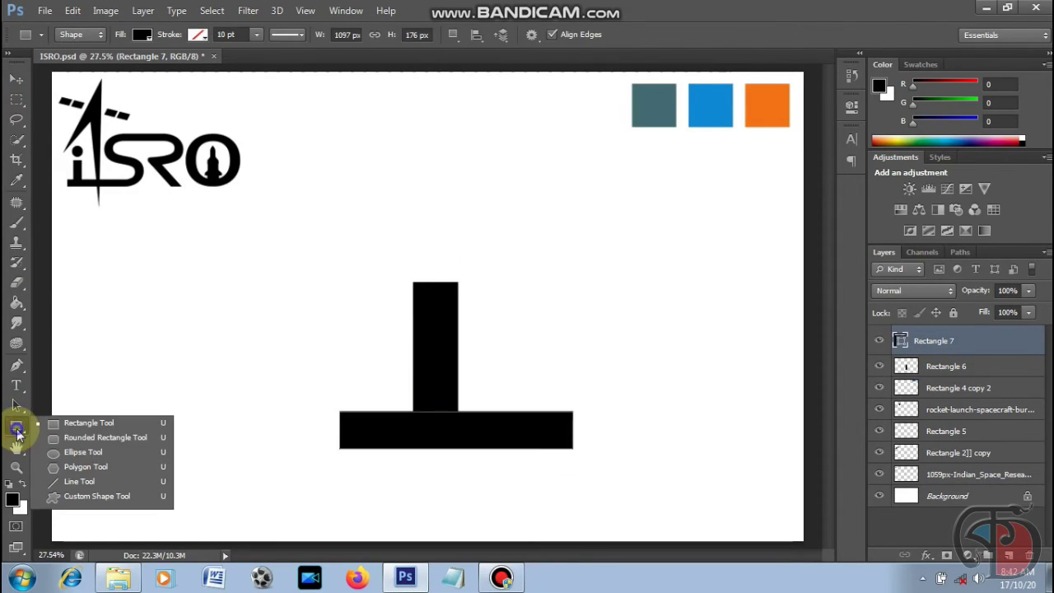
left_click(73, 453)
left_click_drag(400, 197, 466, 262)
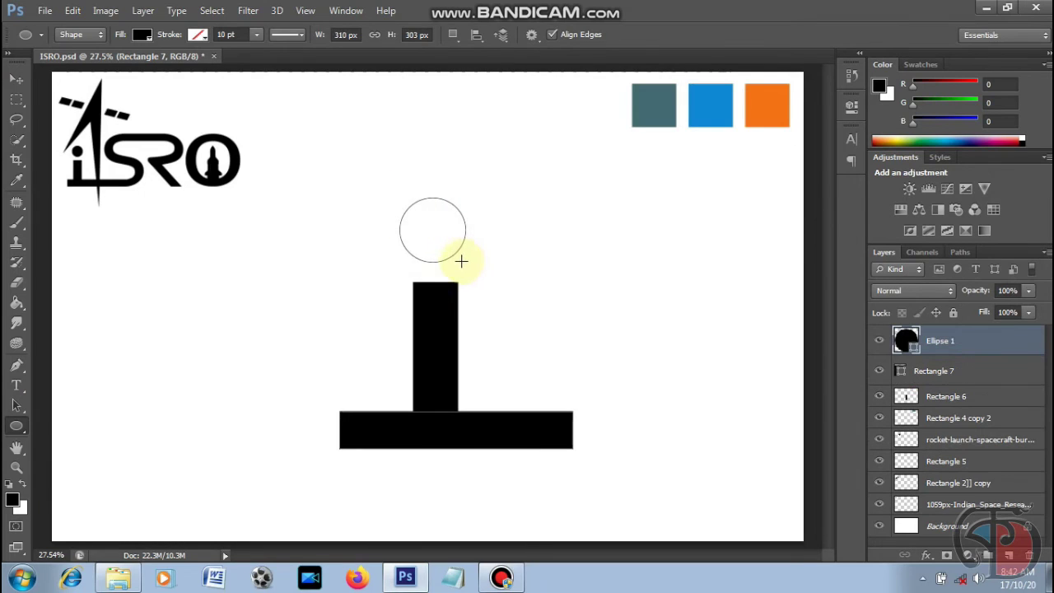
left_click(16, 79)
left_click(453, 247)
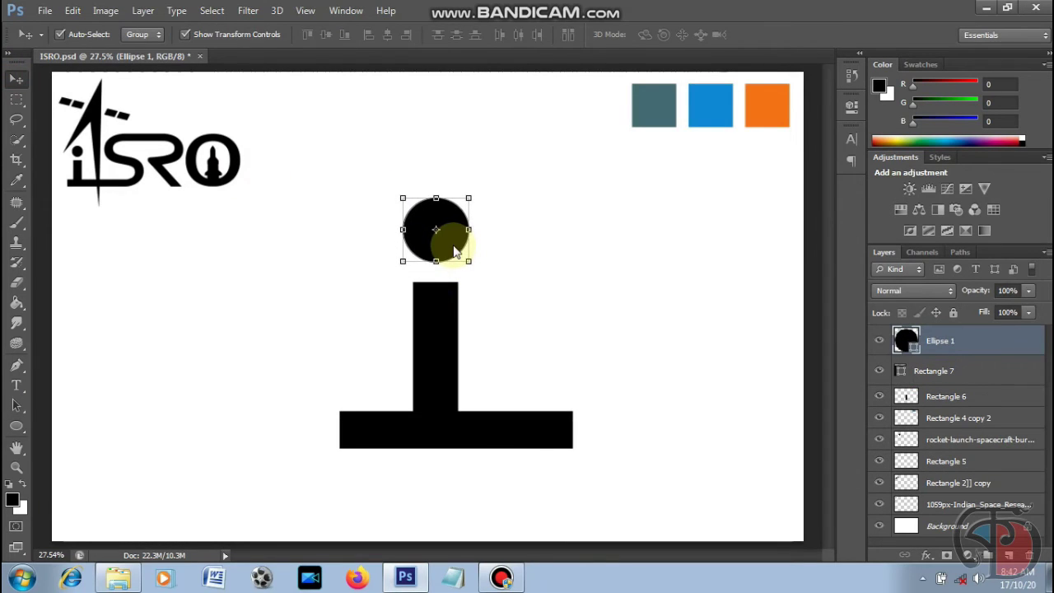
left_click_drag(453, 247, 453, 250)
left_click(233, 426)
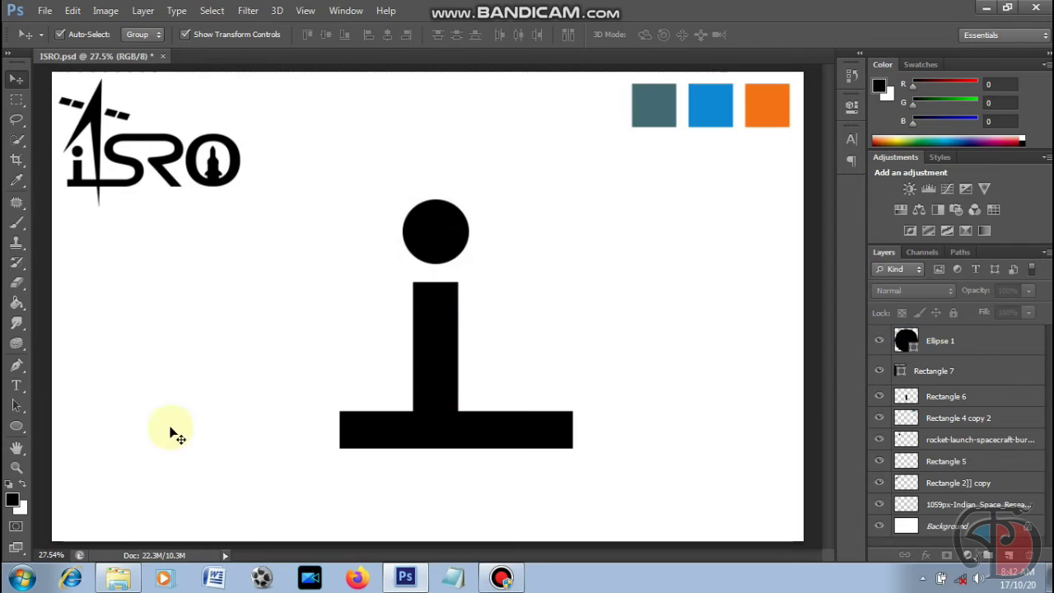
Shrink the circle dot around its centre and move it a little lower
left_click(446, 243)
left_click(401, 198)
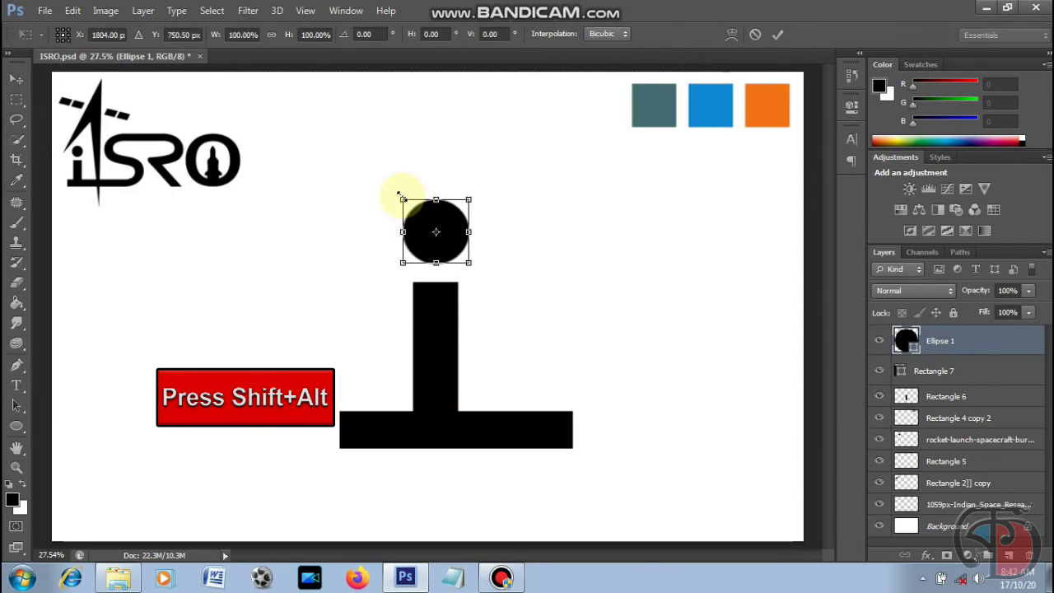
left_click_drag(402, 198, 407, 204)
key("Return")
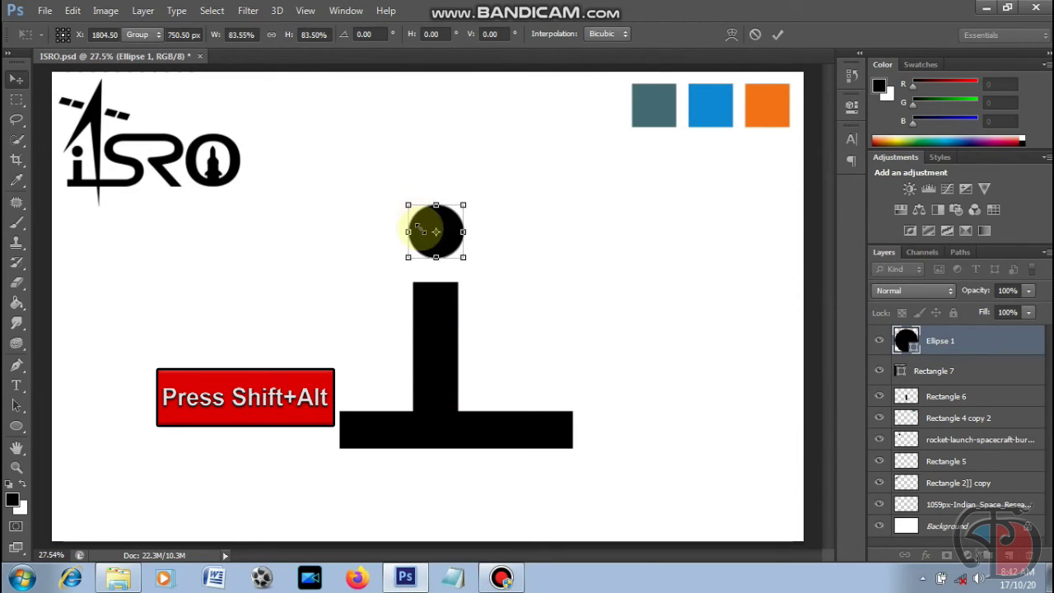
left_click_drag(447, 256, 448, 264)
left_click(325, 257)
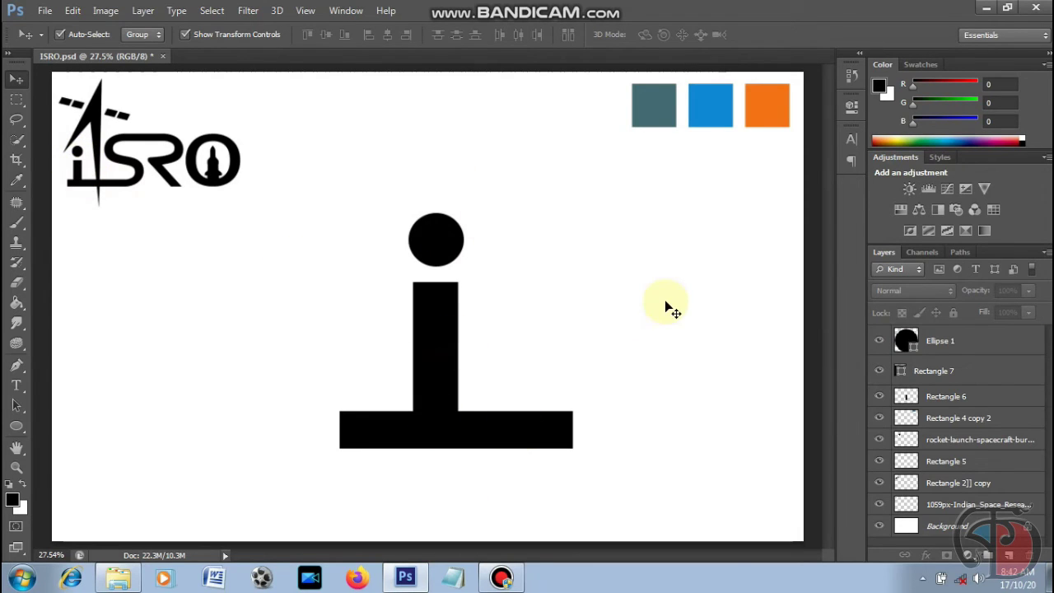
Delete the Ellipse 1, Rectangle 7 and Rectangle 6 layers
left_click(997, 344)
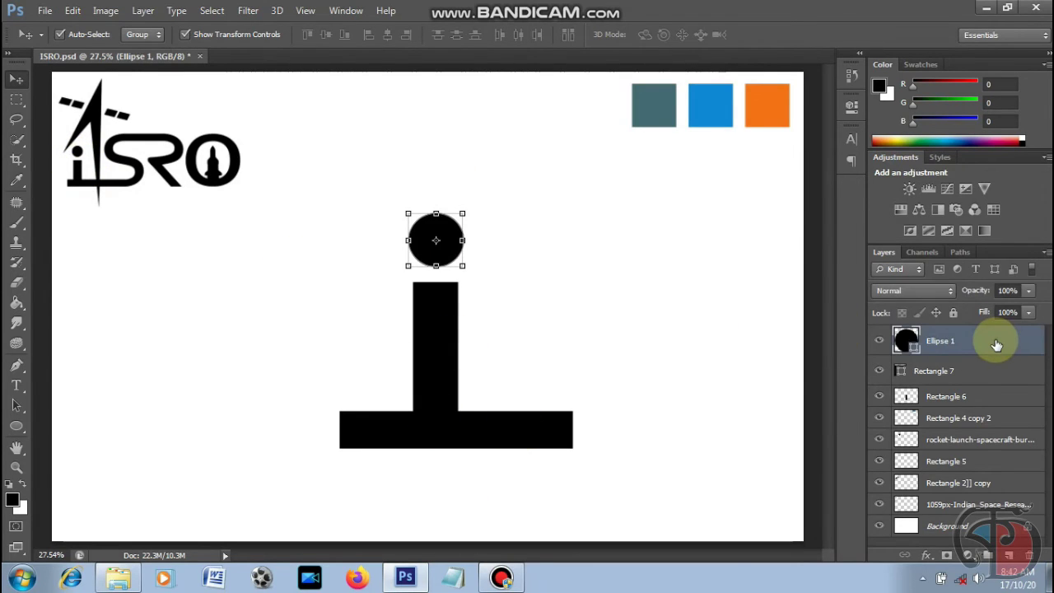
left_click(997, 372, "shift")
left_click(995, 397, "shift")
key("Delete")
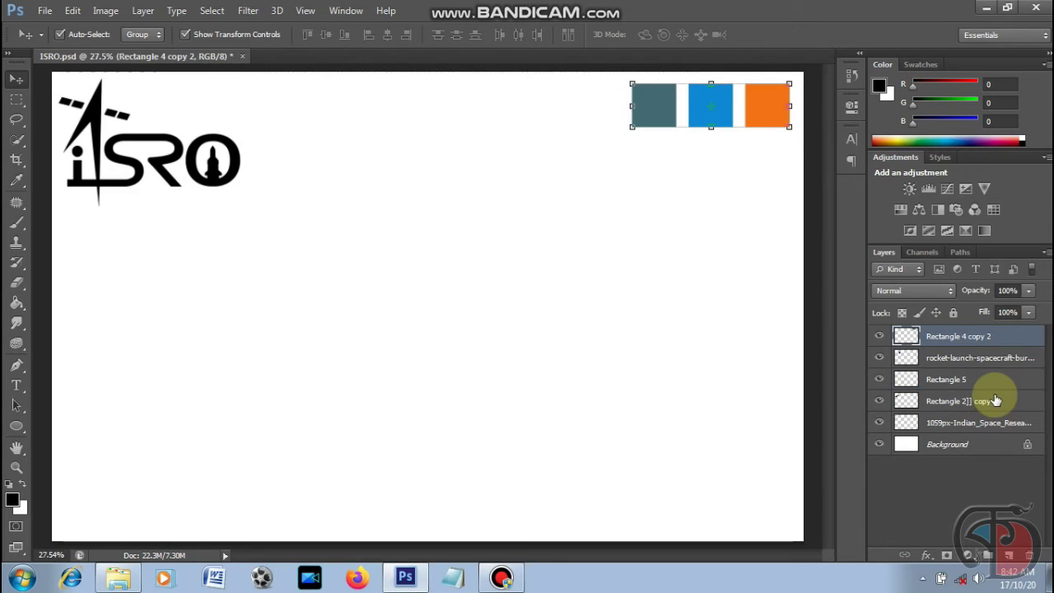
Scale the ISRO logo up to about 306% and move it right and down
left_click(103, 122)
mouse_move(103, 122)
left_mouse_down()
mouse_move(544, 370)
mouse_move(670, 470)
left_mouse_up()
key("Return")
left_click_drag(447, 318, 537, 334)
Merge the SR letters and Rectangle 5 layers into one smart object
left_click(798, 486)
left_click(494, 430)
left_click(879, 401)
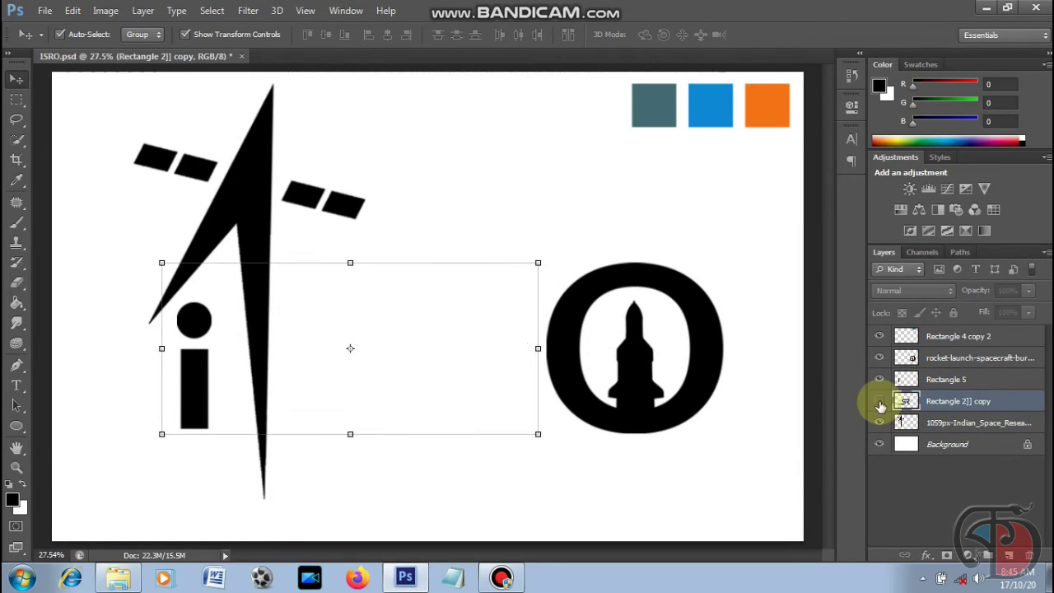
left_click(879, 422)
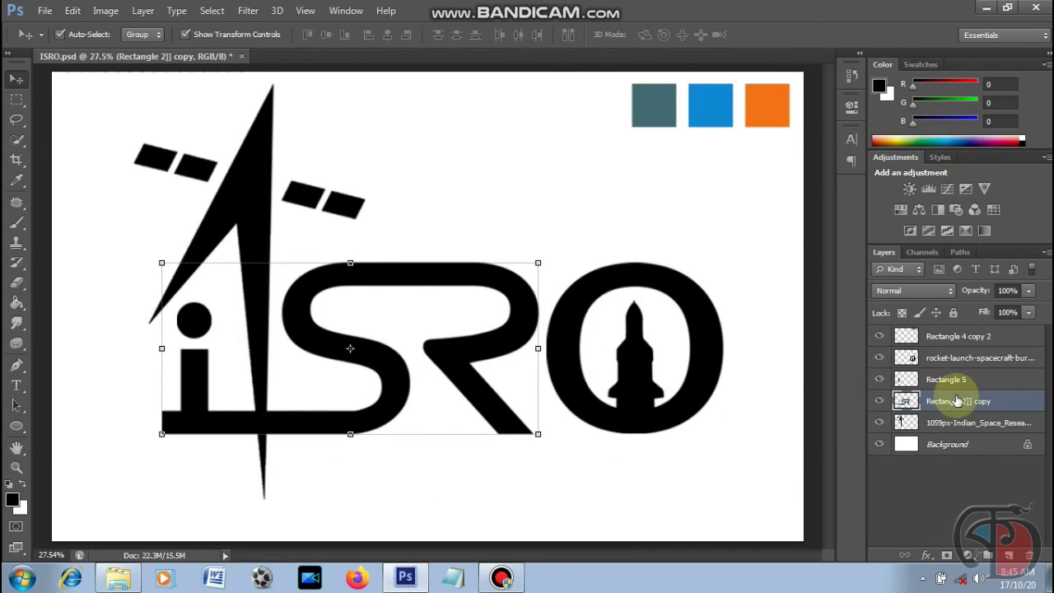
left_click(1002, 384, "ctrl")
right_click(1003, 385)
left_click(779, 166)
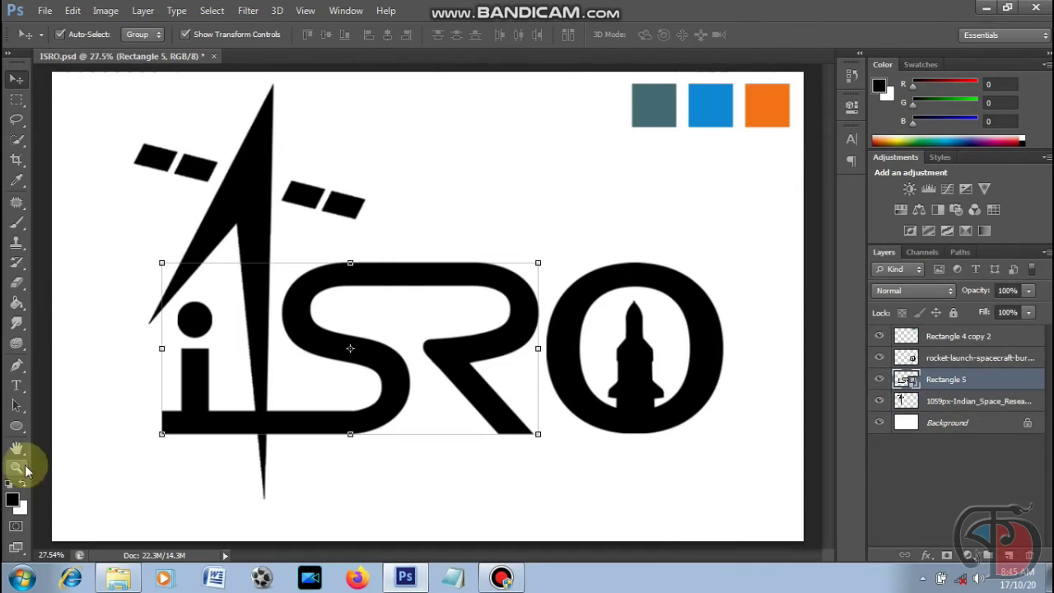
Draw a thin bar across the letters' base, tilted to match the rocket stem, and rasterize it
left_click(17, 467)
left_click(17, 426)
left_click(74, 423)
left_click_drag(234, 338, 250, 489)
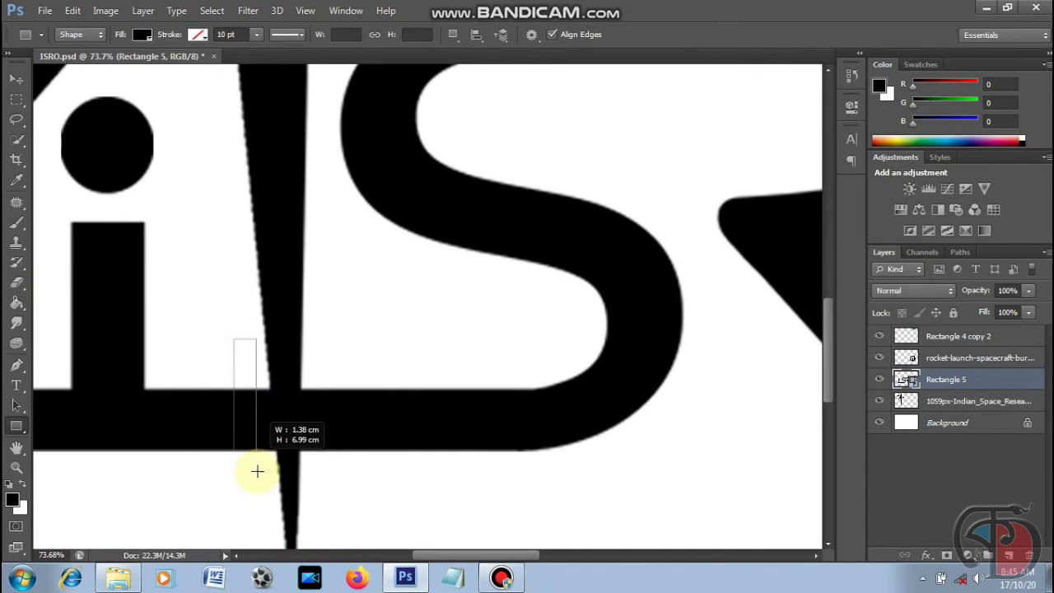
key("v")
left_click_drag(228, 317, 355, 499)
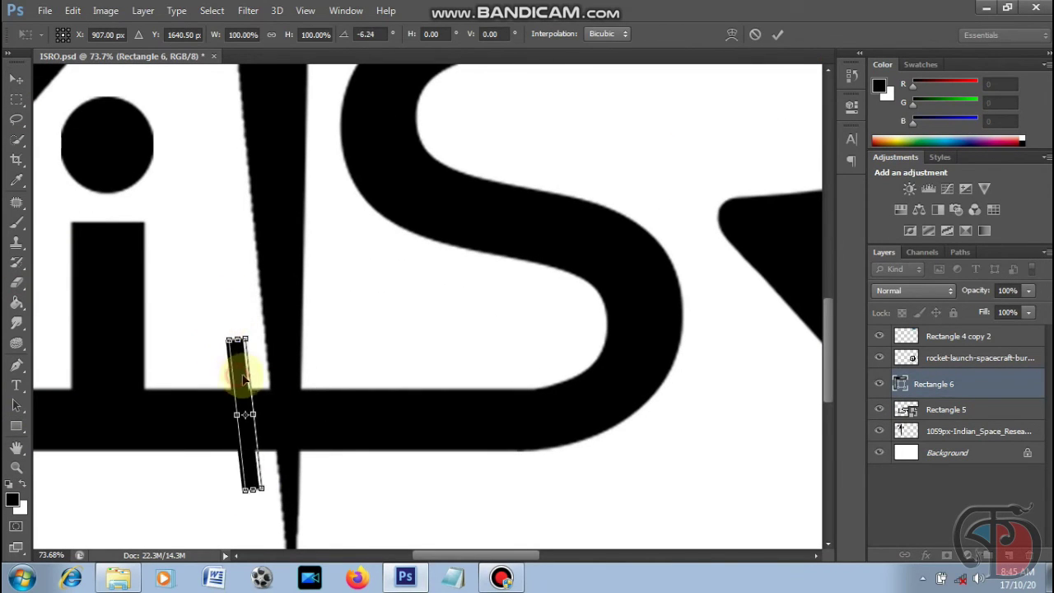
left_click(984, 381)
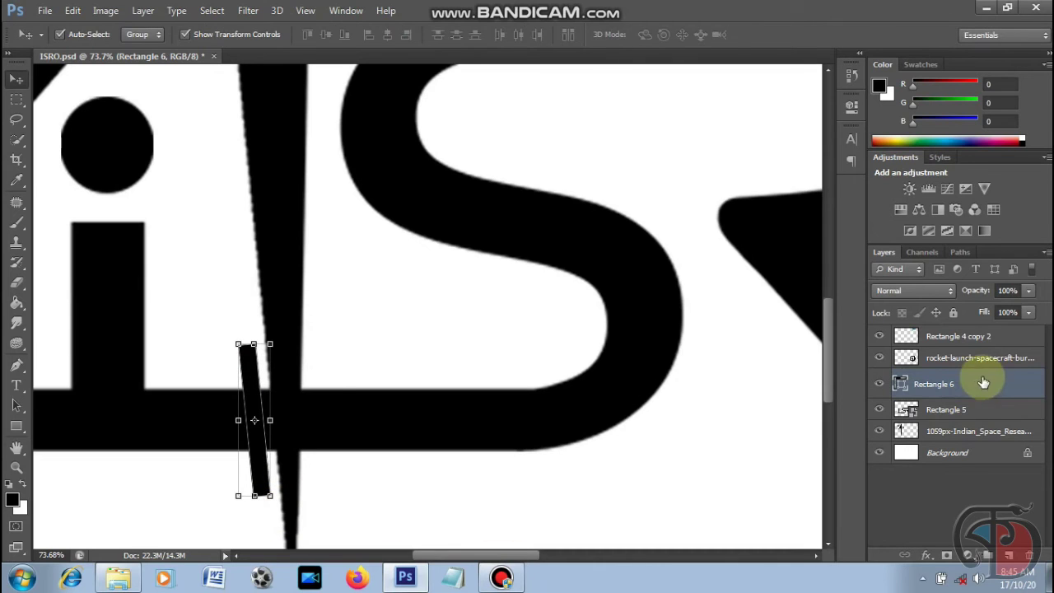
left_click(489, 227)
Position the Rectangle 6 bar upright just right of the rocket stem
right_click(1001, 384)
key("Escape")
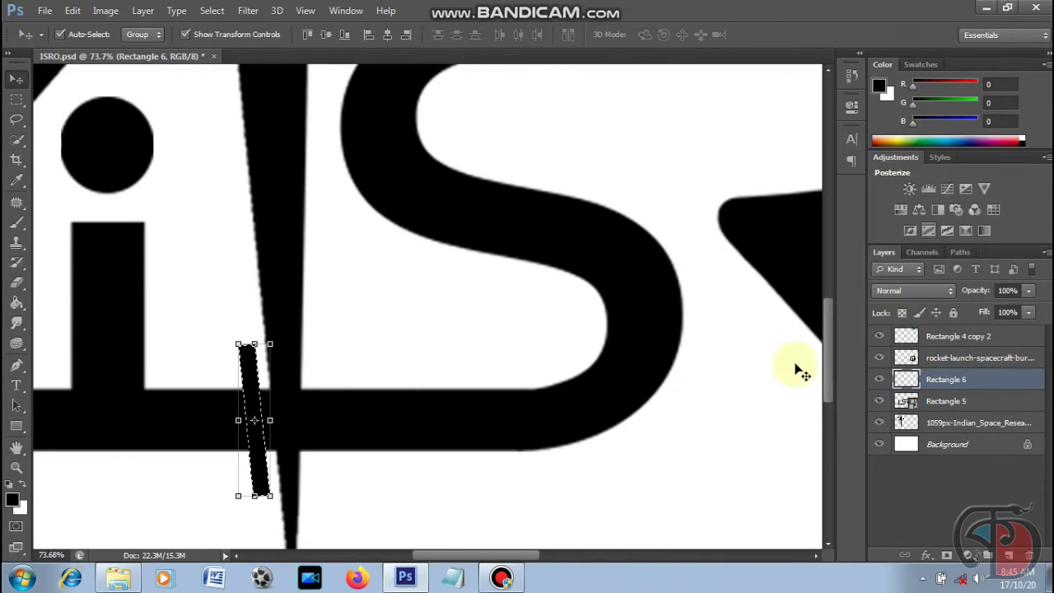
left_click(963, 401)
left_click(564, 228)
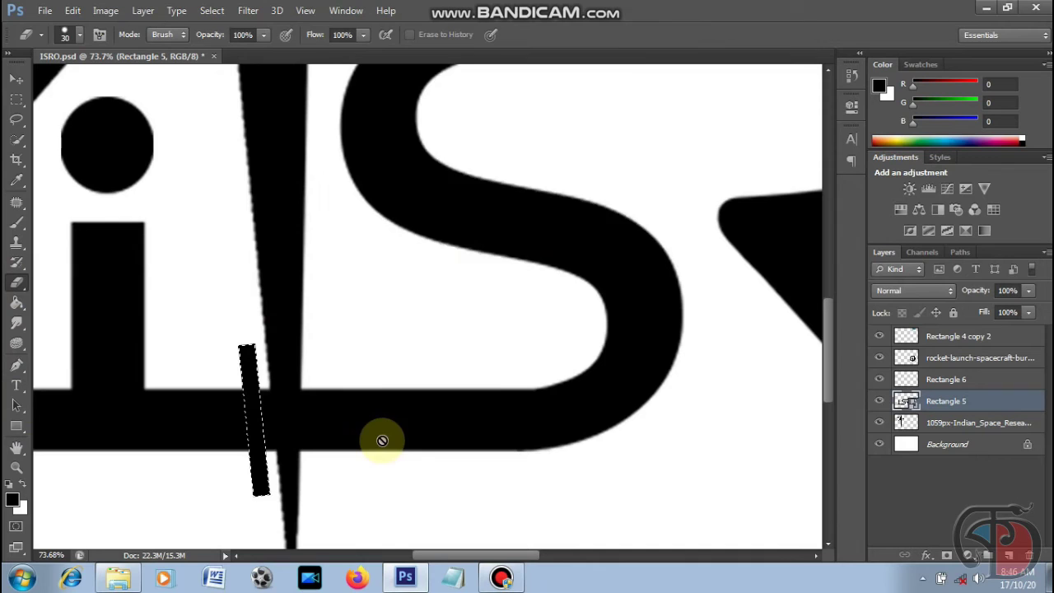
left_click(959, 401)
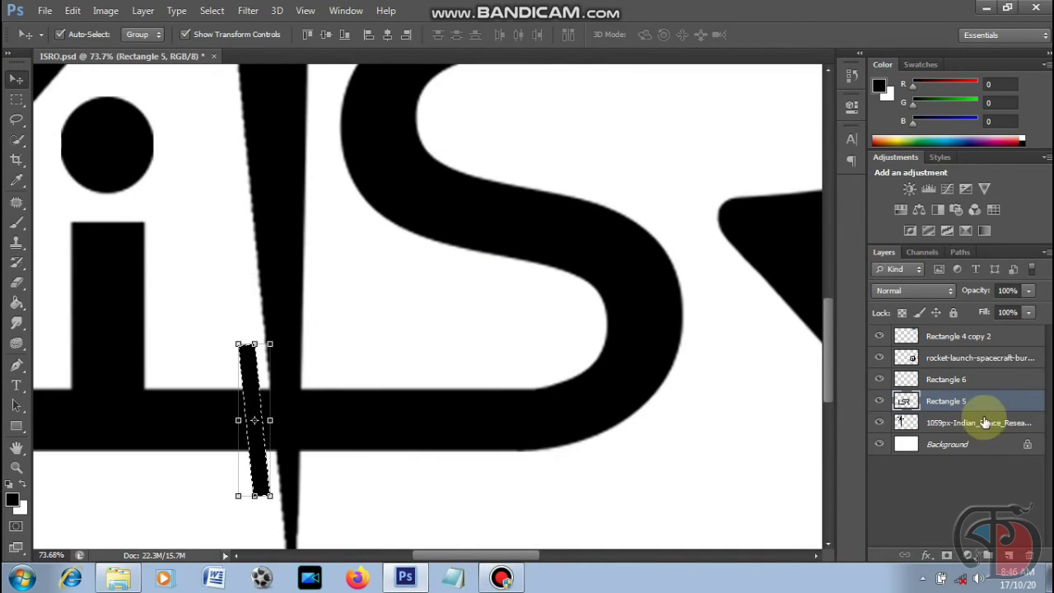
left_click(254, 418)
left_click_drag(258, 453, 322, 453)
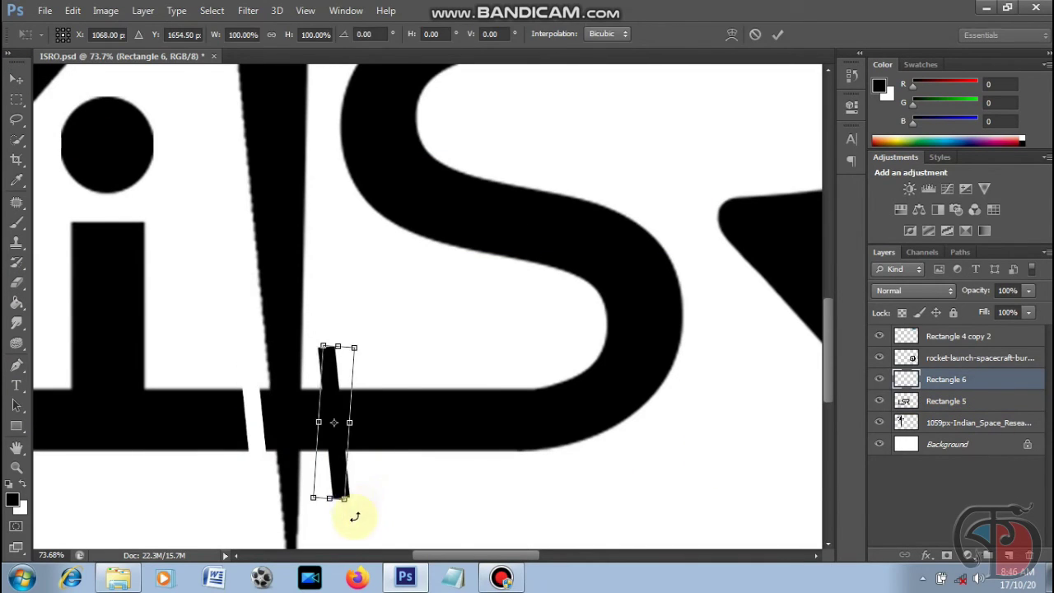
left_click_drag(349, 512, 336, 506)
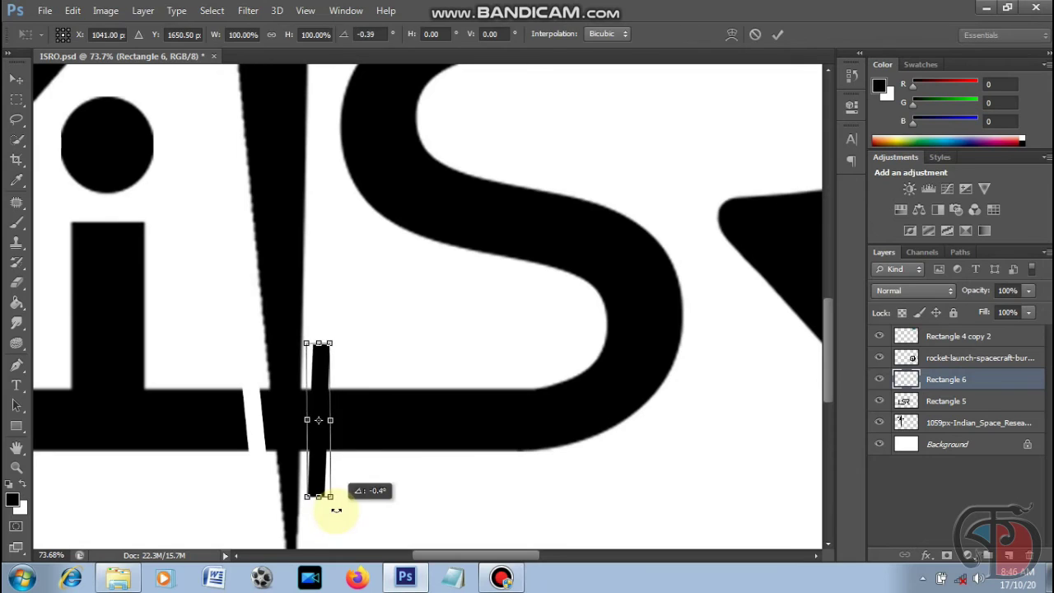
key("Return")
left_click_drag(318, 471, 326, 477)
Cut the bar's outline out of the letters and erase the base left of the stem
left_click(993, 402)
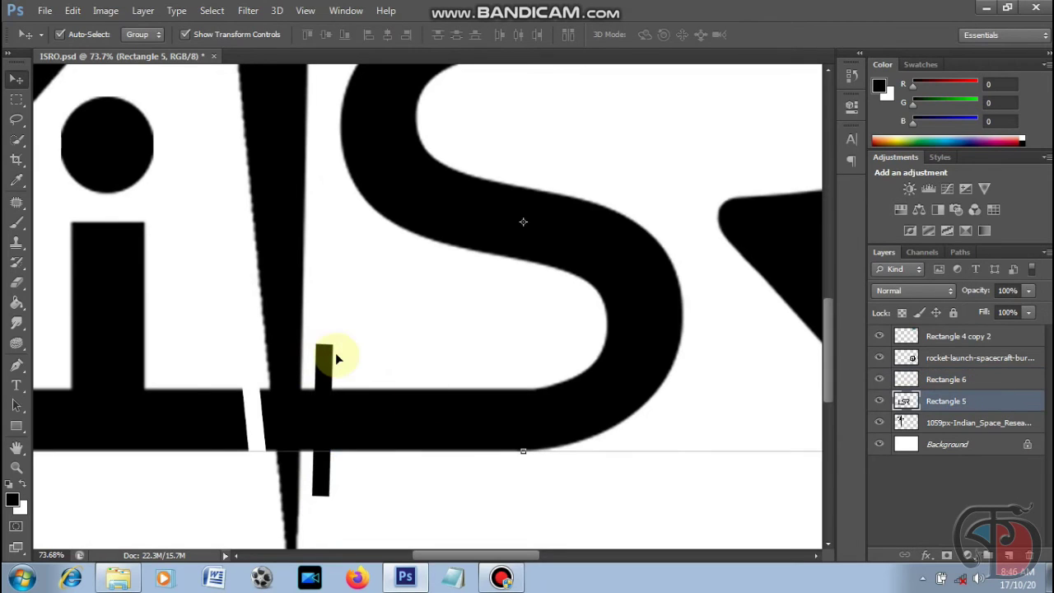
right_click(1000, 388)
left_click(904, 402)
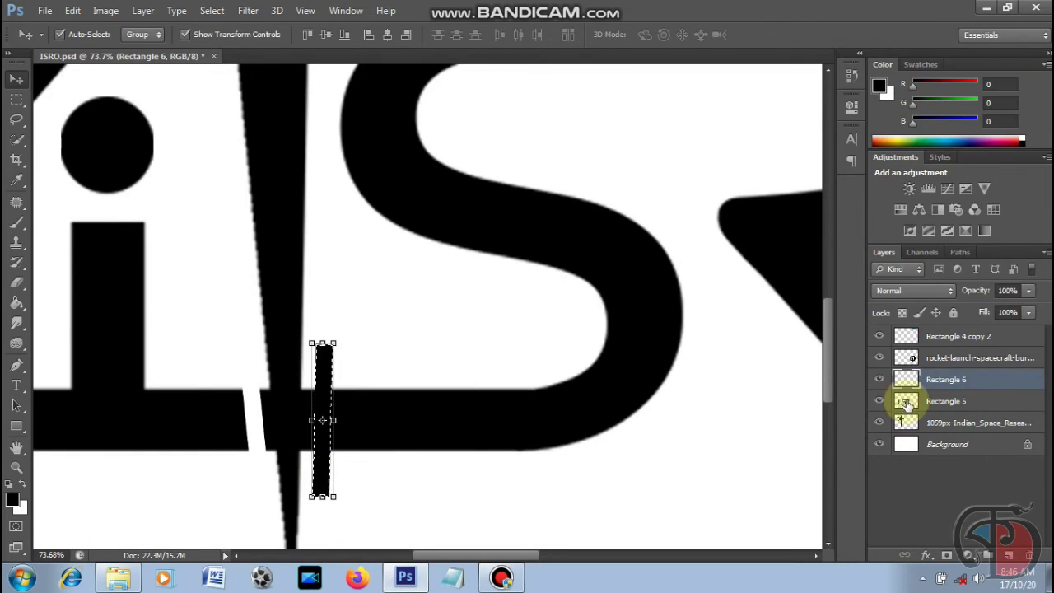
key("Delete")
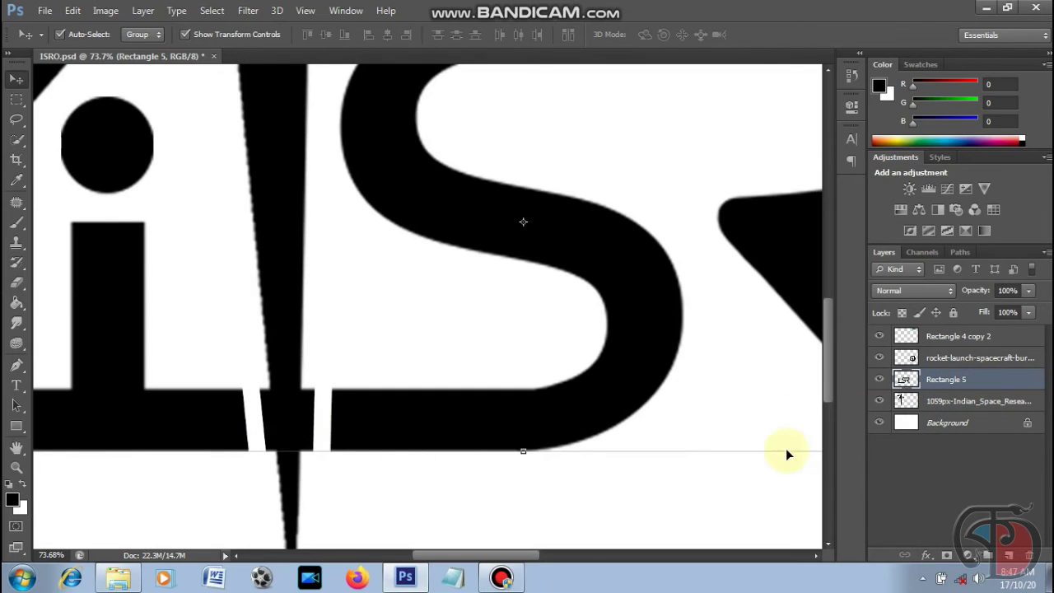
key("e")
left_click_drag(309, 384, 304, 450)
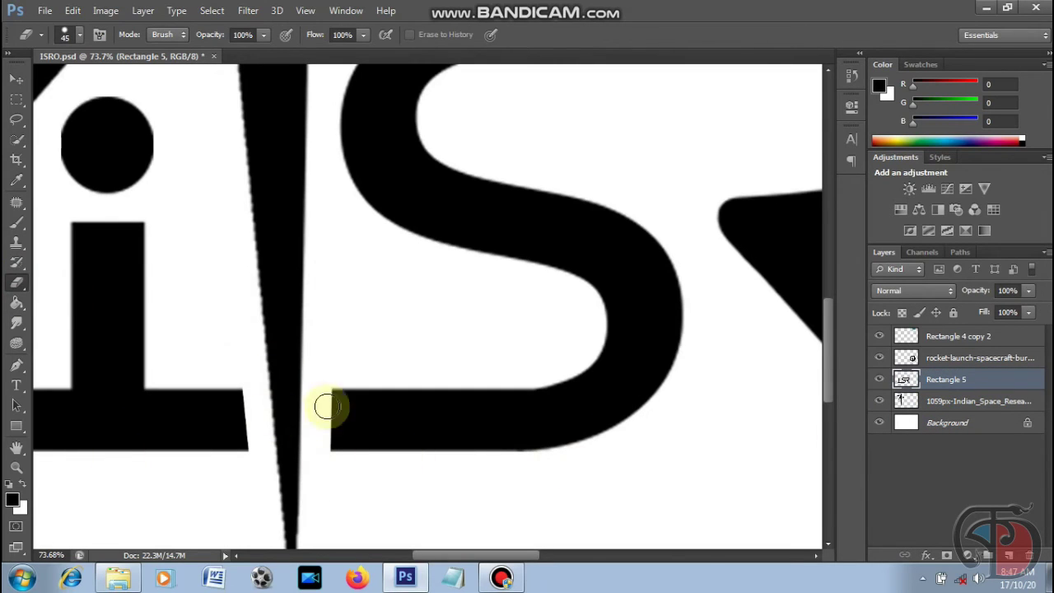
Fit the whole enlarged logo on screen
key("z")
right_click(284, 424)
left_click(349, 440)
key("v")
right_click(1009, 384)
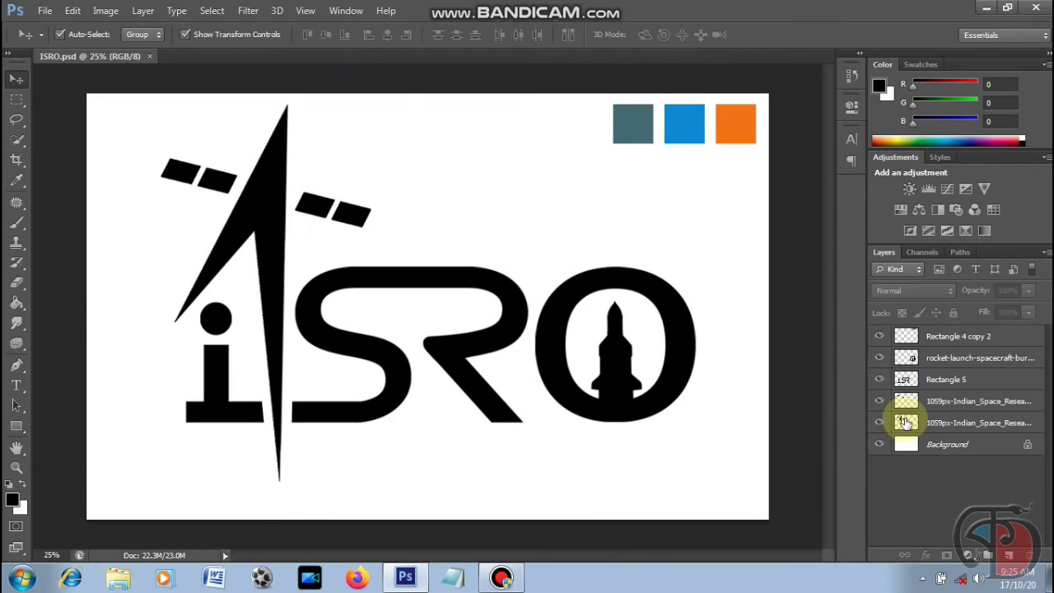
Select the rocket layer's pixels and fill the rocket with the orange swatch
left_click(904, 423)
right_click(905, 423)
left_click(887, 97)
left_click(16, 303)
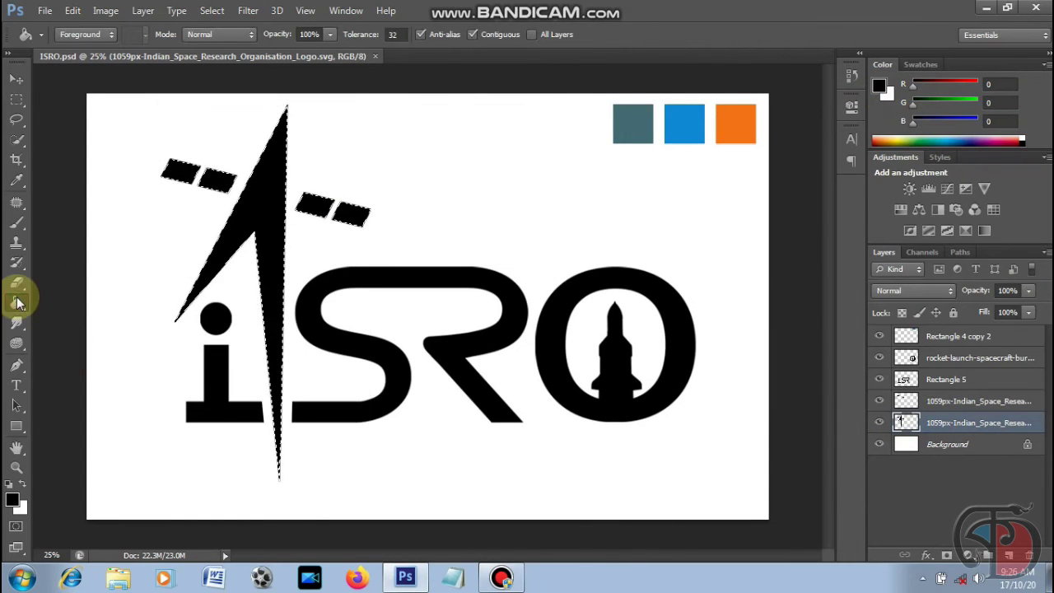
left_click(732, 119, "alt")
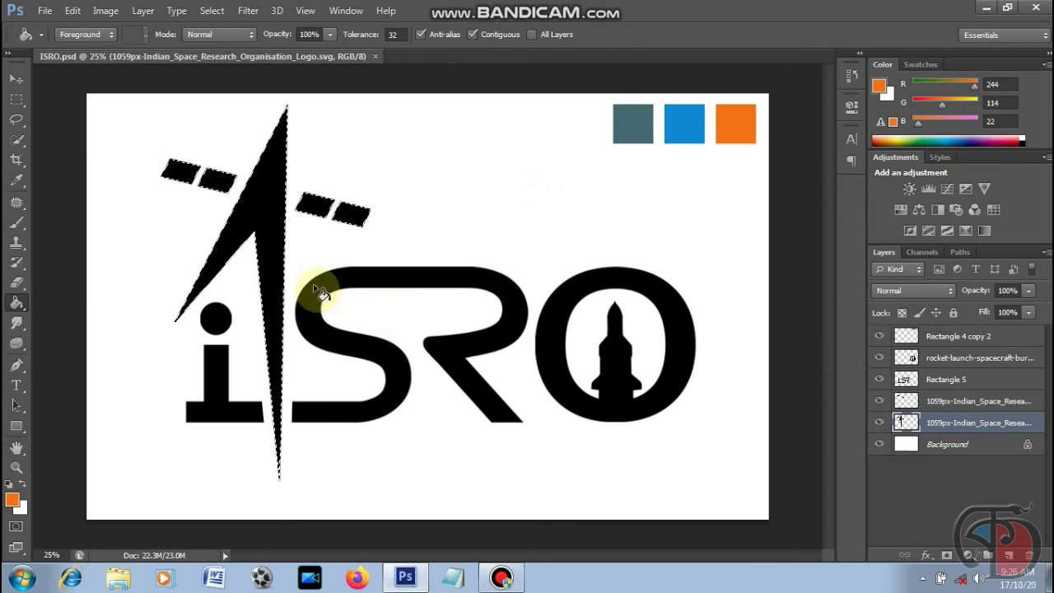
left_click(268, 241)
Fill the satellite panels with the blue swatch and deselect
left_click(906, 401)
right_click(906, 401)
left_click(890, 75)
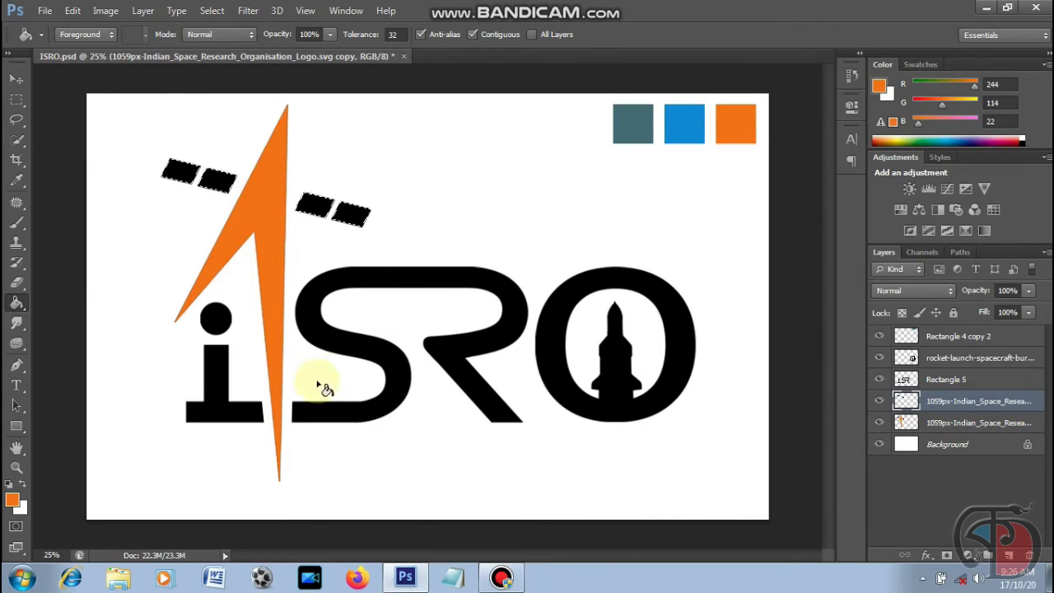
left_click(680, 125, "alt")
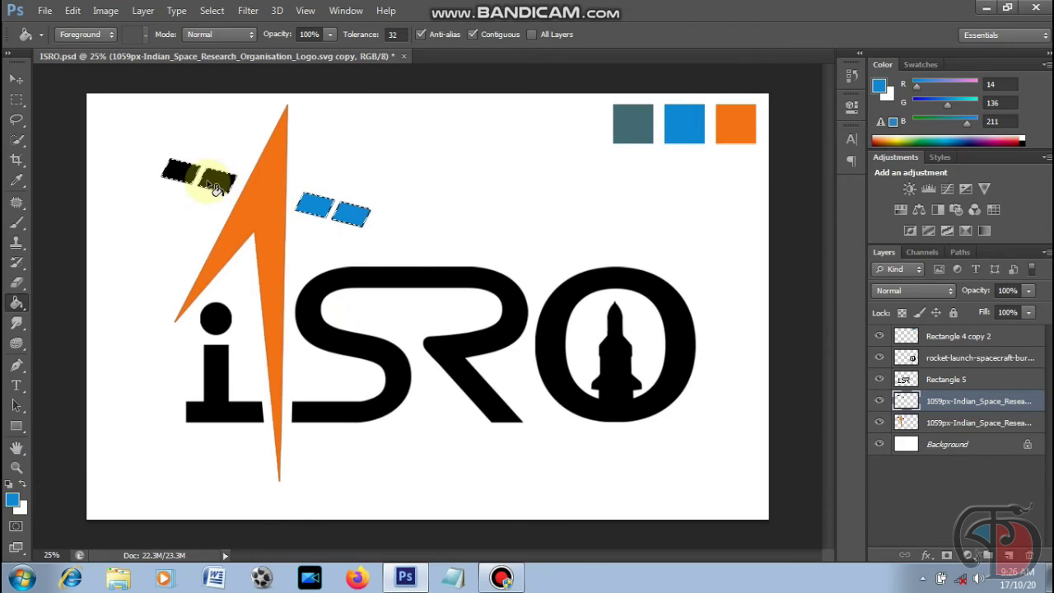
left_click(188, 175)
key("ctrl+d")
Fill the letters S, R and the i's stem and dot with orange
right_click(917, 379)
left_click(766, 235)
left_click(737, 122, "alt")
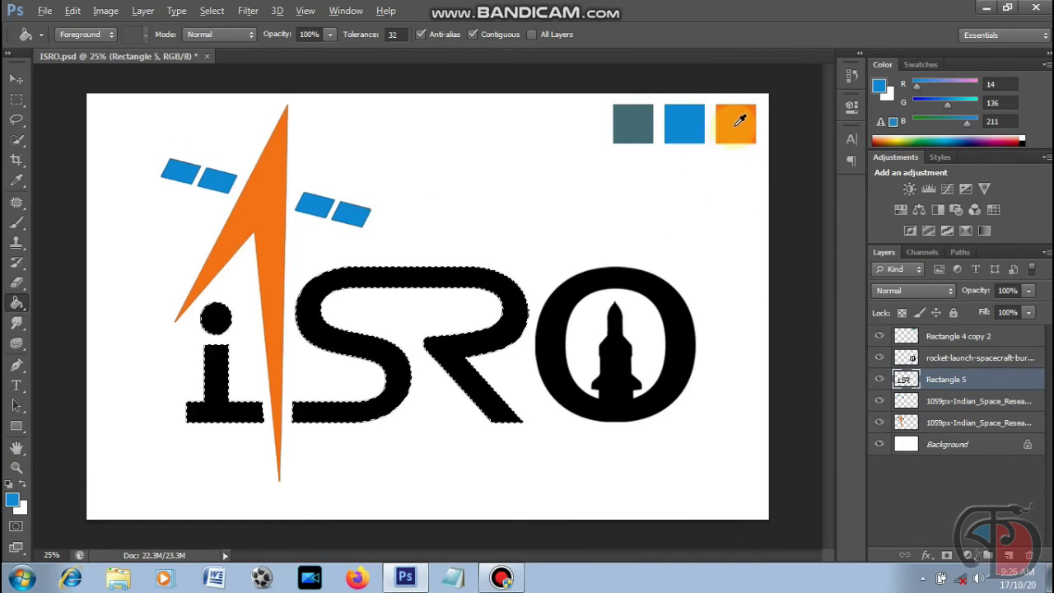
left_click(515, 310)
left_click(218, 391)
left_click(216, 318)
key("ctrl+d")
Fill the O with the teal swatch, then deselect everything
right_click(911, 359)
left_click(804, 237)
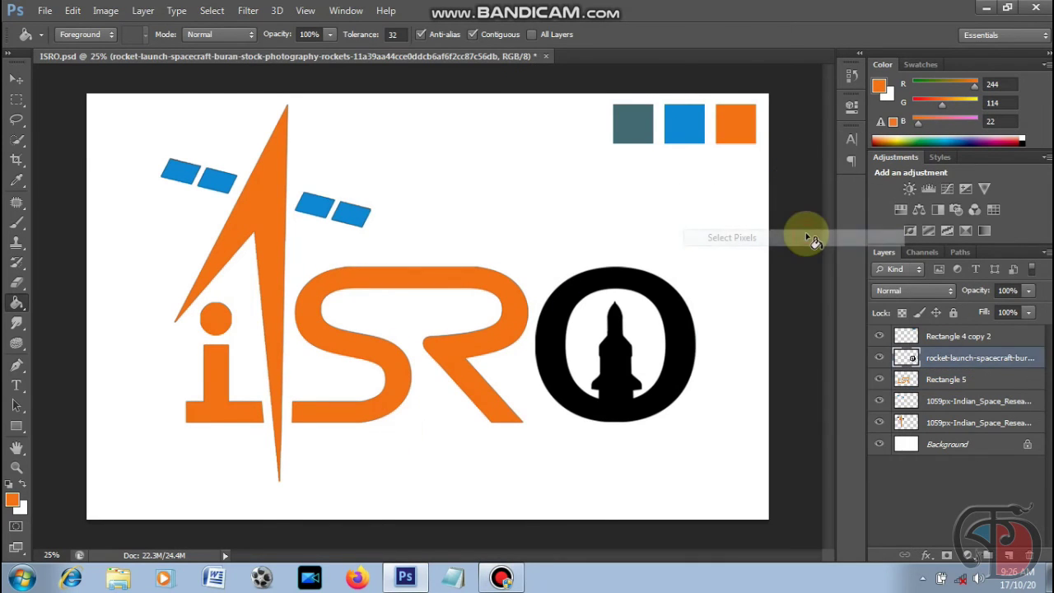
left_click(636, 124, "alt")
left_click(688, 360)
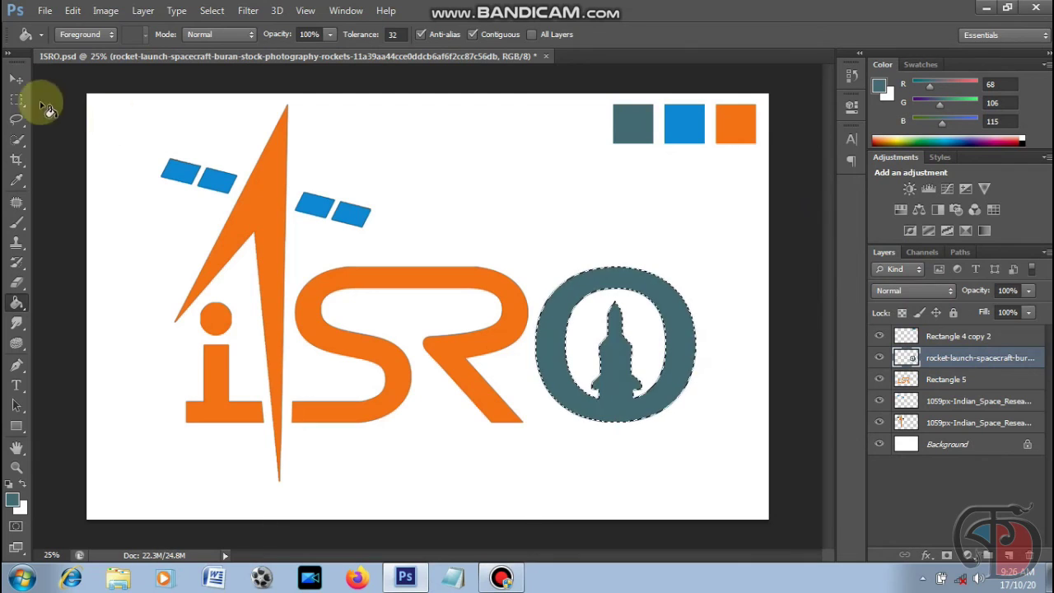
left_click(16, 78)
key("ctrl+d")
left_click(795, 248)
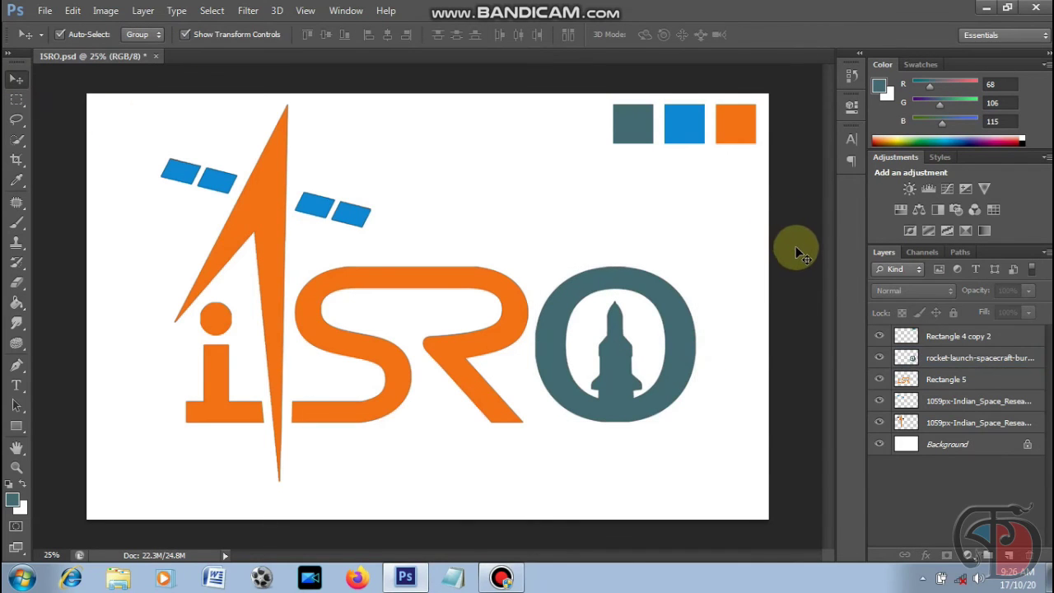
Add a Bevel & Emboss to the rocket with depth 100 and 21 px size
double_click(931, 407)
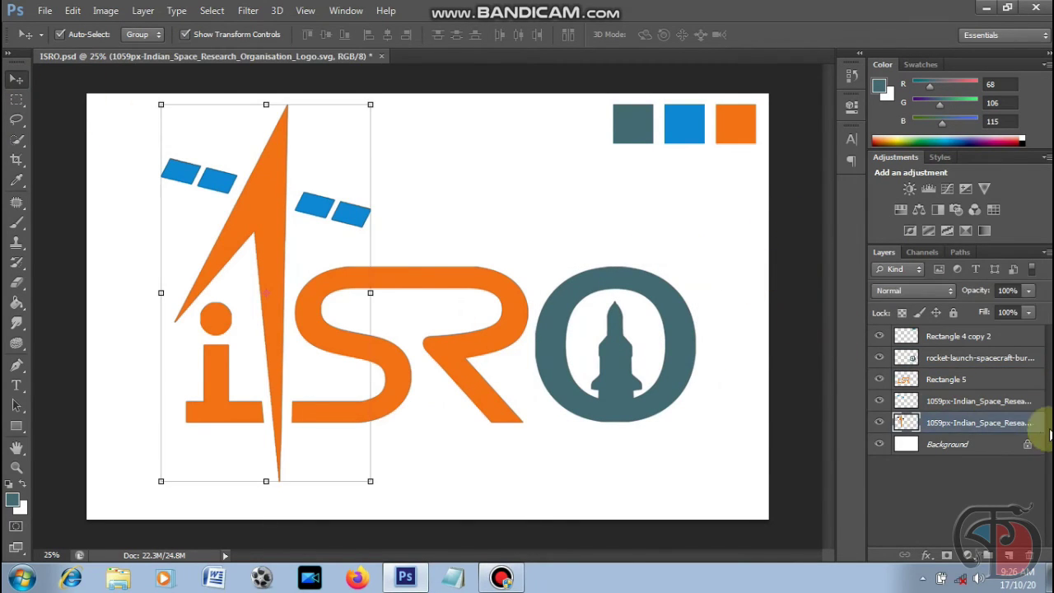
left_click(609, 260)
left_click(619, 277)
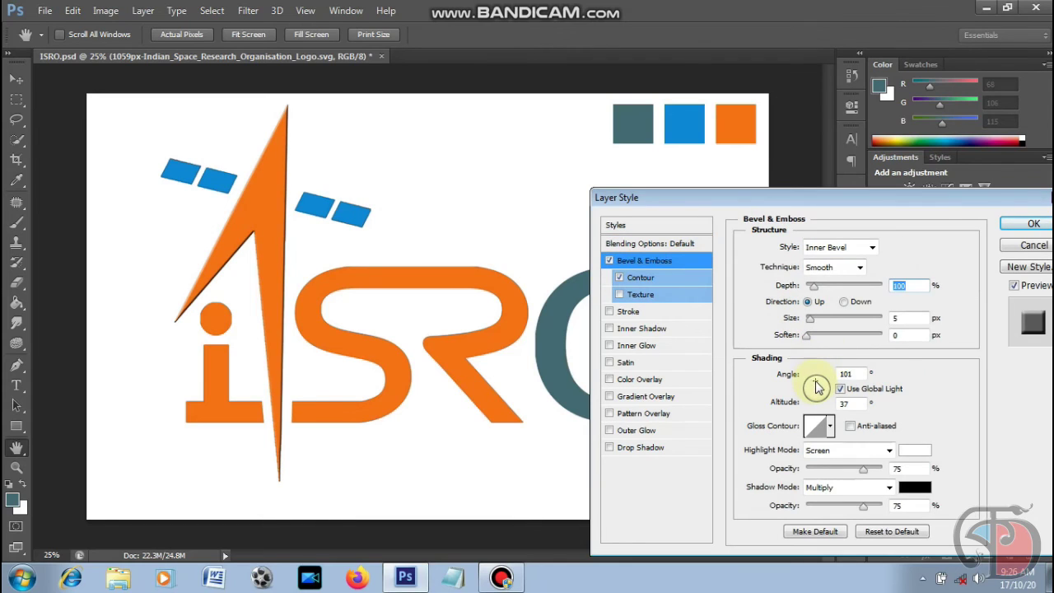
type("100")
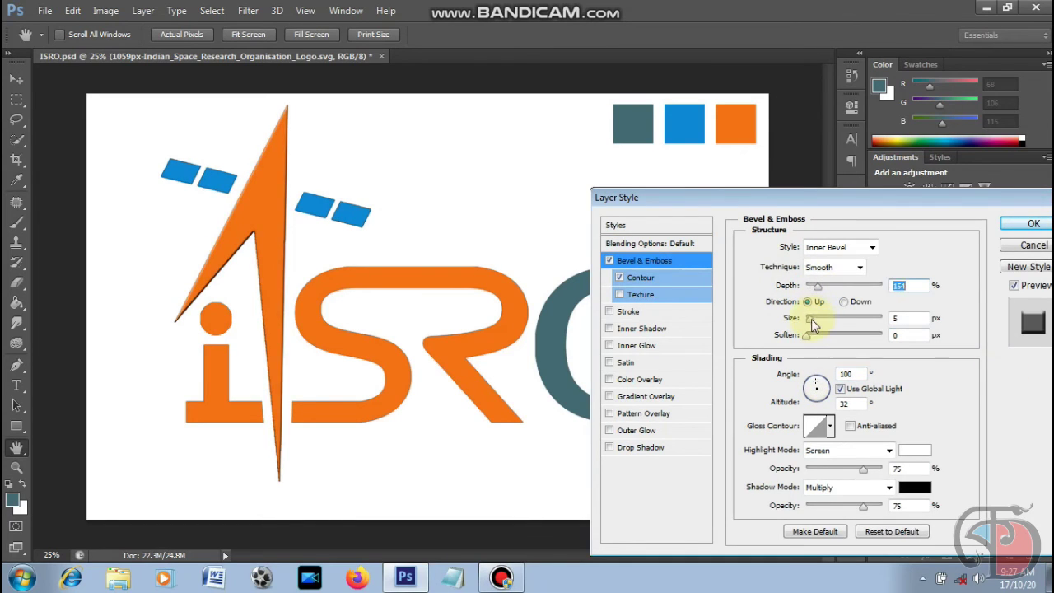
left_click_drag(811, 319, 817, 319)
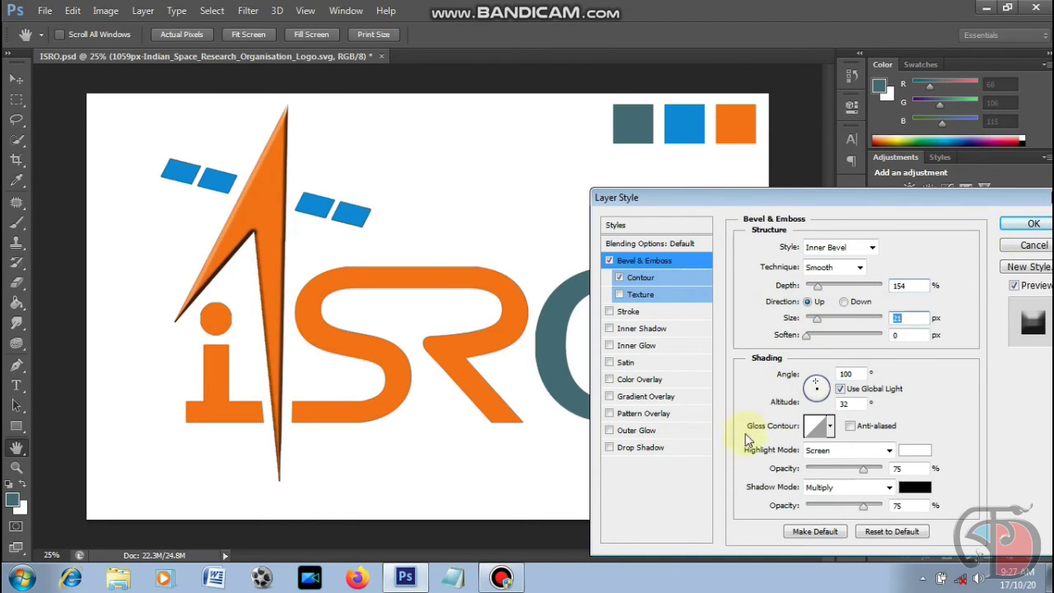
left_click(610, 379)
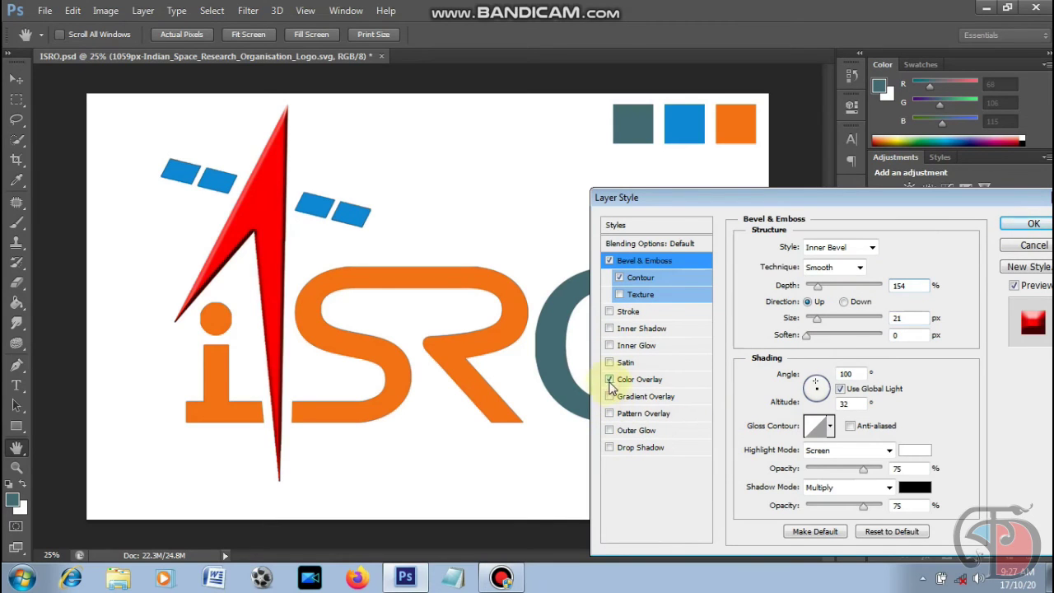
left_click(610, 380)
left_click(646, 396)
Give the rocket an enlarged yellow Inner Glow from the centre, dropping the gradient overlay
left_click(664, 346)
left_click(785, 302)
left_click(1013, 211)
left_click(610, 396)
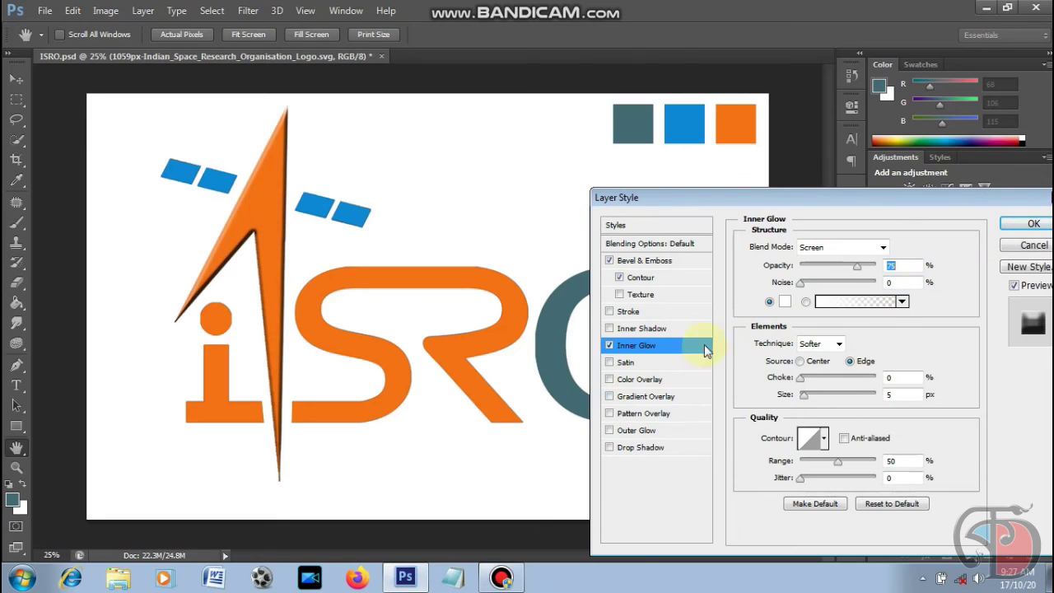
left_click(801, 362)
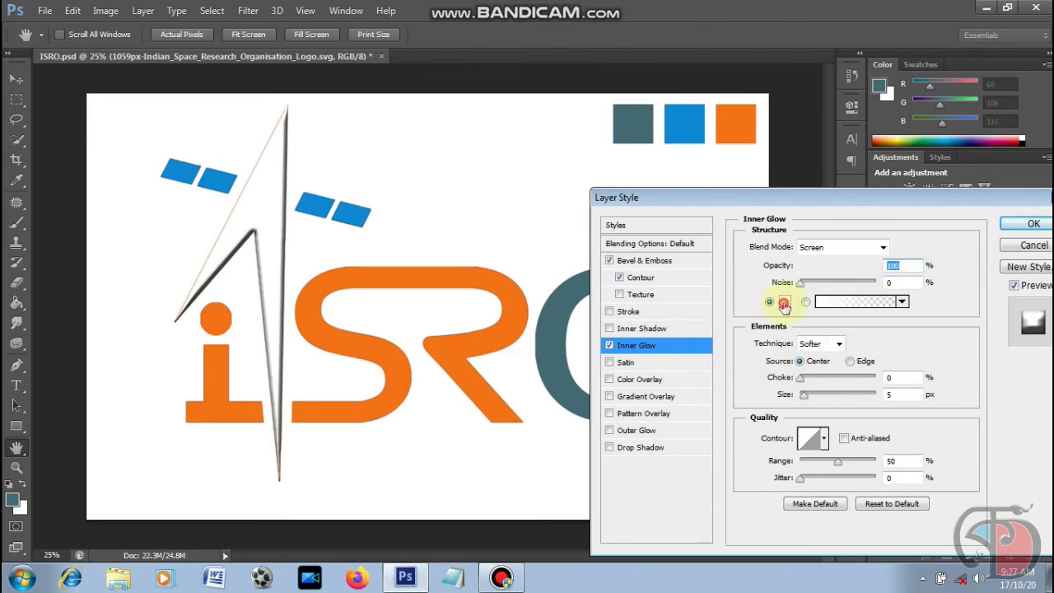
left_click(785, 302)
left_click(1013, 209)
mouse_move(804, 395)
left_mouse_down()
mouse_move(822, 394)
mouse_move(827, 379)
mouse_move(856, 397)
left_mouse_up()
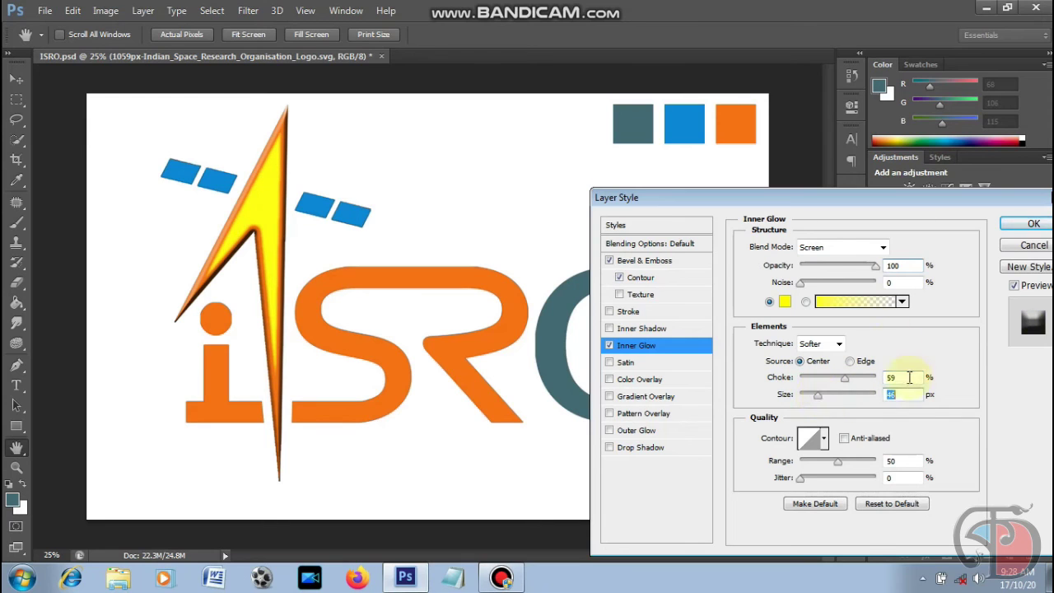
left_click(1031, 223)
Copy the rocket's layer style and paste it onto the iSR letters
right_click(1010, 454)
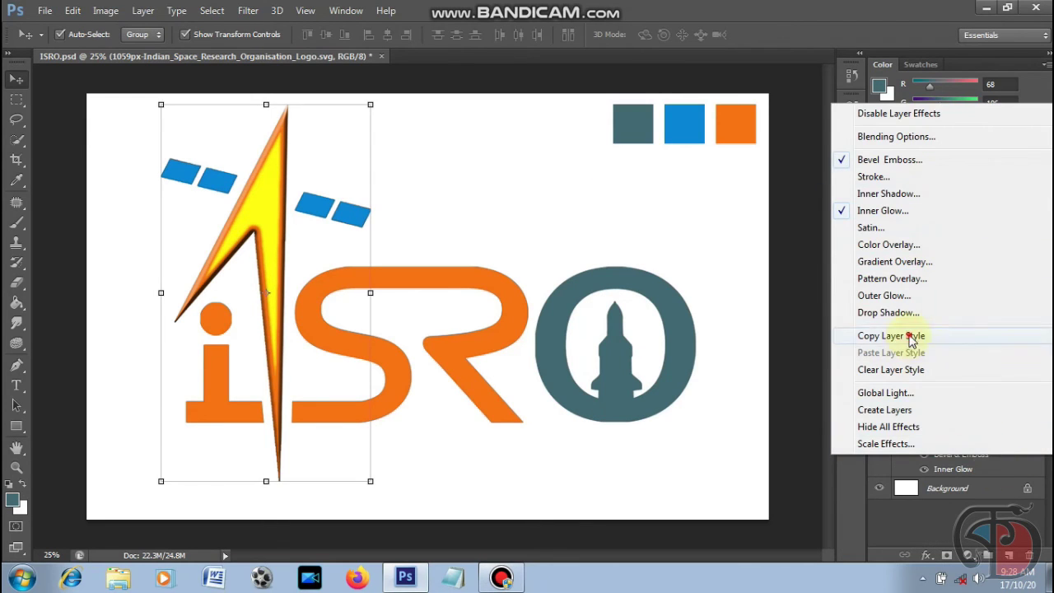
left_click(913, 336)
left_click(494, 341)
right_click(947, 379)
left_click(753, 320)
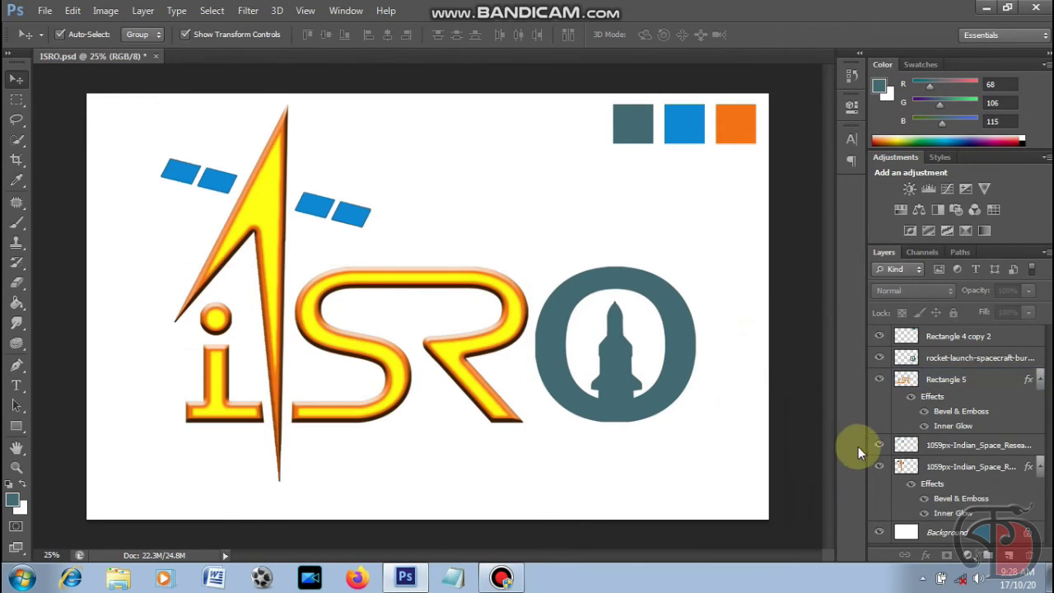
Add a Bevel & Emboss to the satellite panels
left_click(972, 445)
double_click(1030, 445)
left_click(677, 261)
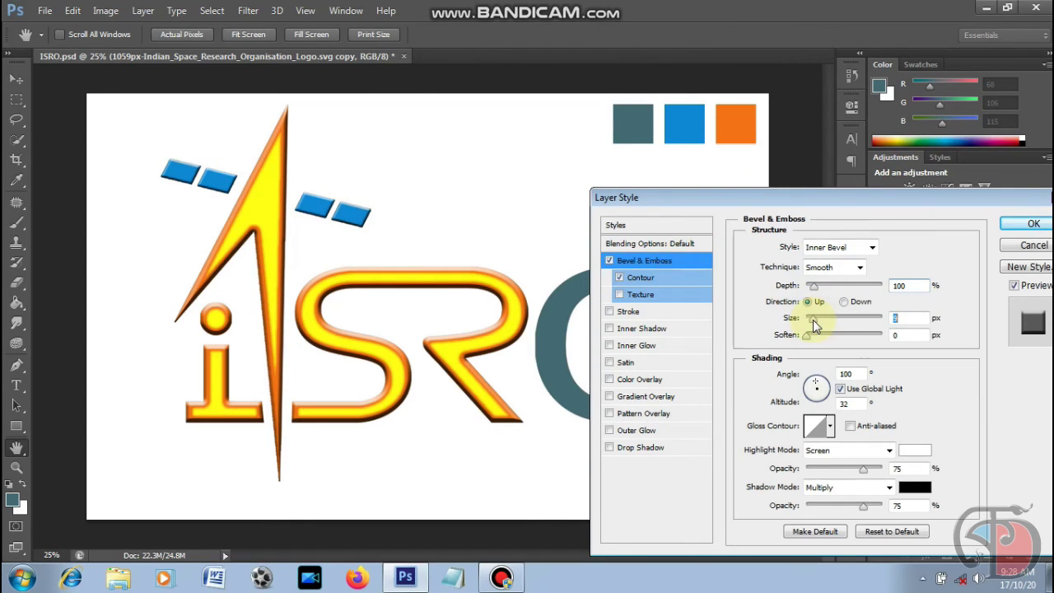
left_click(1034, 224)
Paste the copied style onto the O and change its glow to a pale colour
left_click(1039, 358)
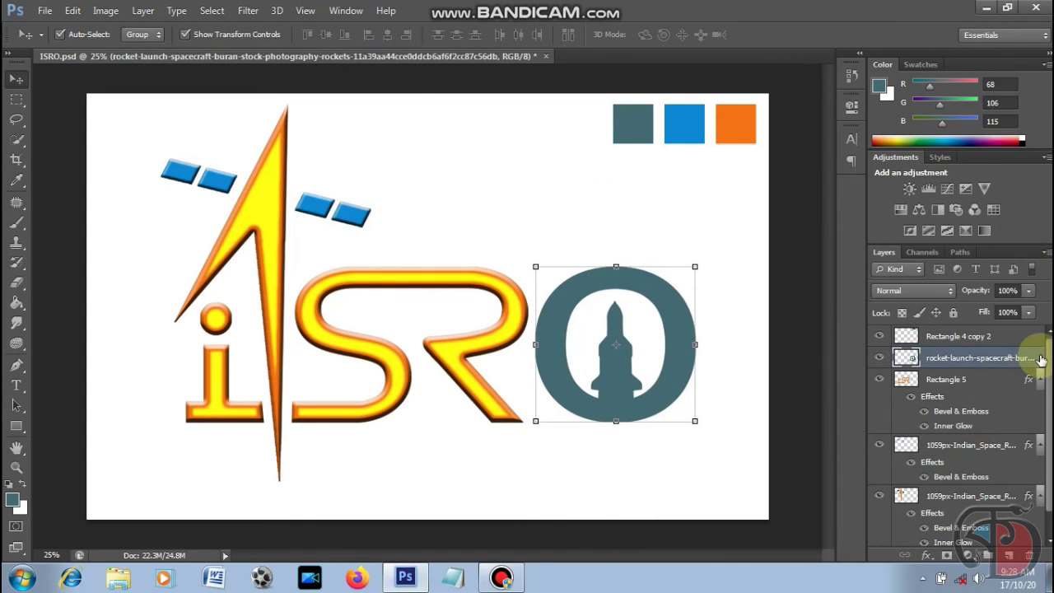
right_click(1037, 363)
left_click(807, 322)
double_click(1016, 377)
left_click_drag(796, 198, 918, 345)
left_click(905, 444)
left_click(668, 274)
left_click(1007, 211)
left_click_drag(783, 339, 320, 334)
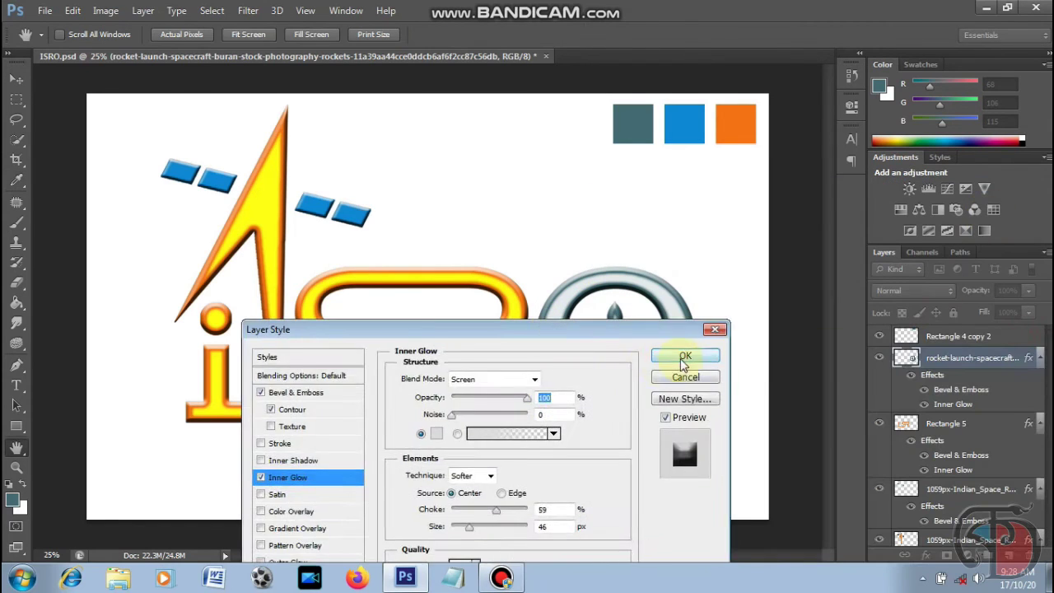
left_click(676, 358)
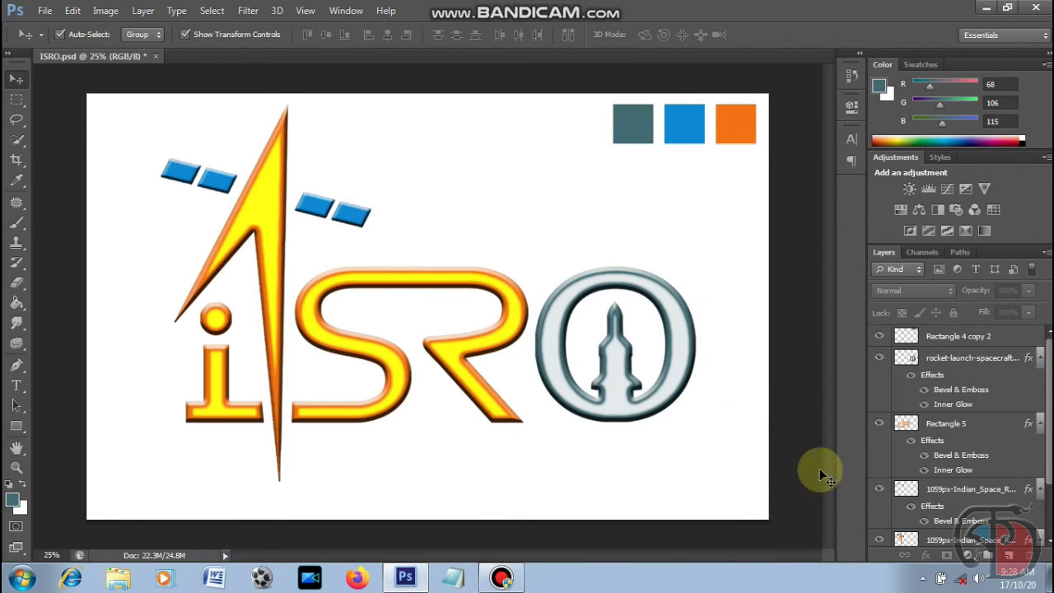
Choose the Flag-India image via File > Open as Smart Object
left_click(45, 11)
left_click(90, 118)
left_click(46, 170)
double_click(459, 78)
left_click(370, 106)
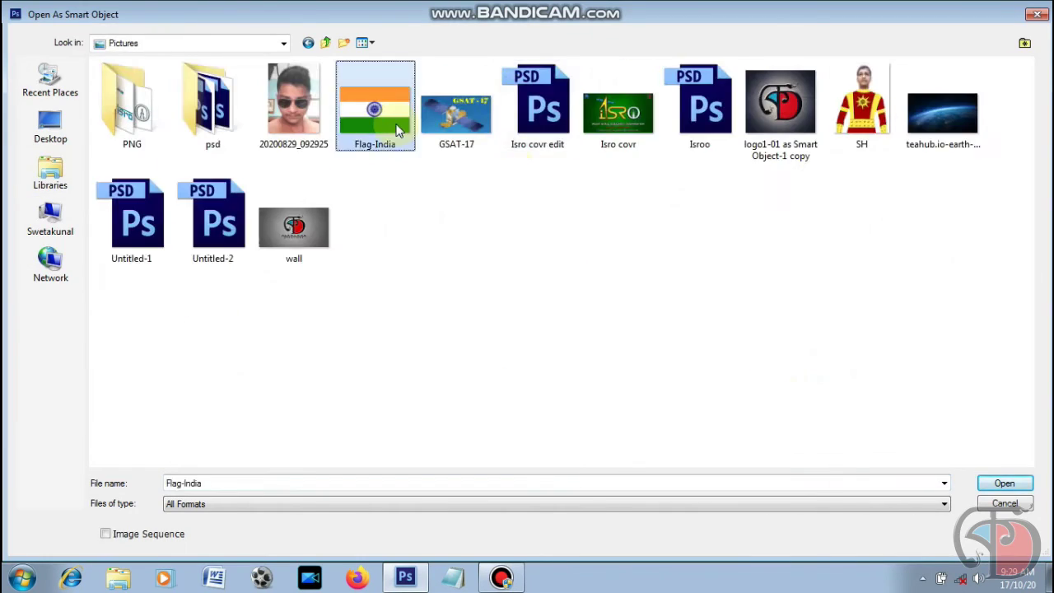
Drag the Flag-India image into ISRO.psd and shrink it onto the rocket inside the O
left_click(1005, 483)
left_click_drag(125, 65, 512, 360)
key("Return")
scroll(560, 417, "up", 5)
left_click_drag(246, 474, 663, 394)
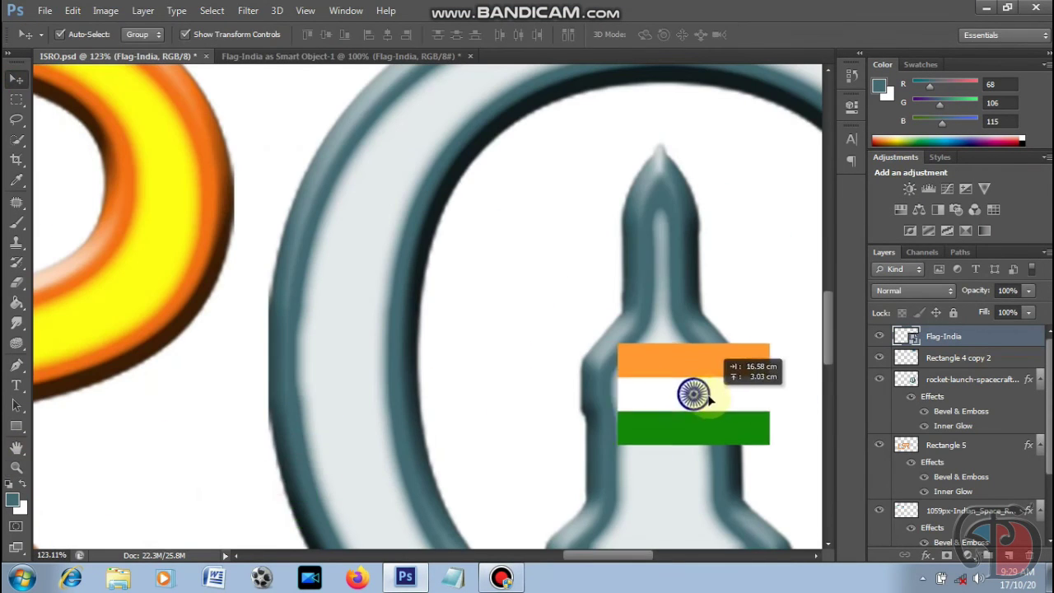
key("ctrl+t")
left_click_drag(582, 341, 631, 358)
key("Return")
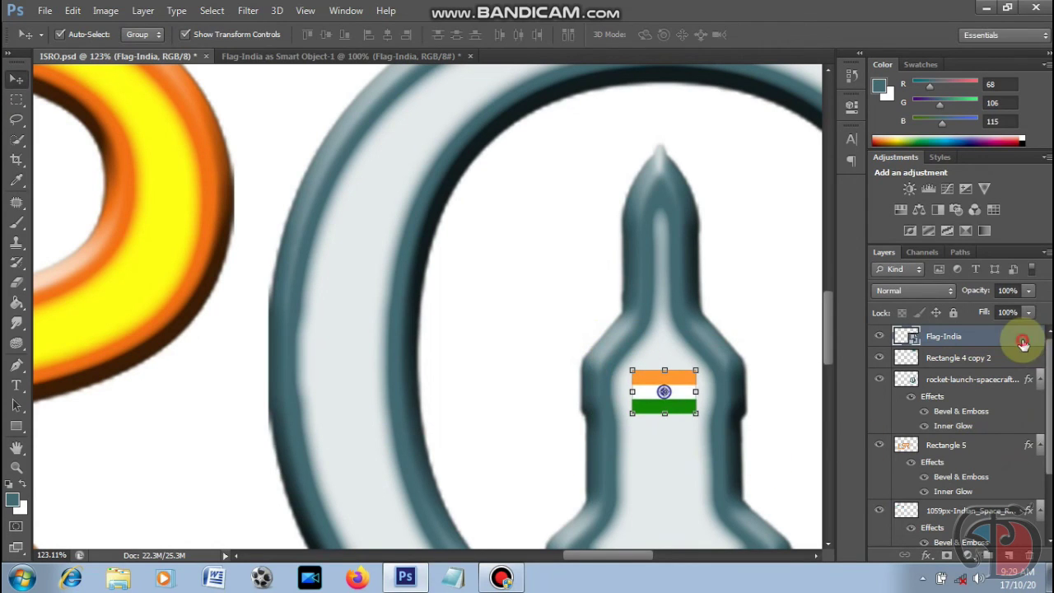
Style the flag with a Bevel & Emboss pressed down and a teal Stroke
double_click(1024, 338)
left_click_drag(360, 339, 245, 242)
left_click(165, 299)
left_click(378, 338)
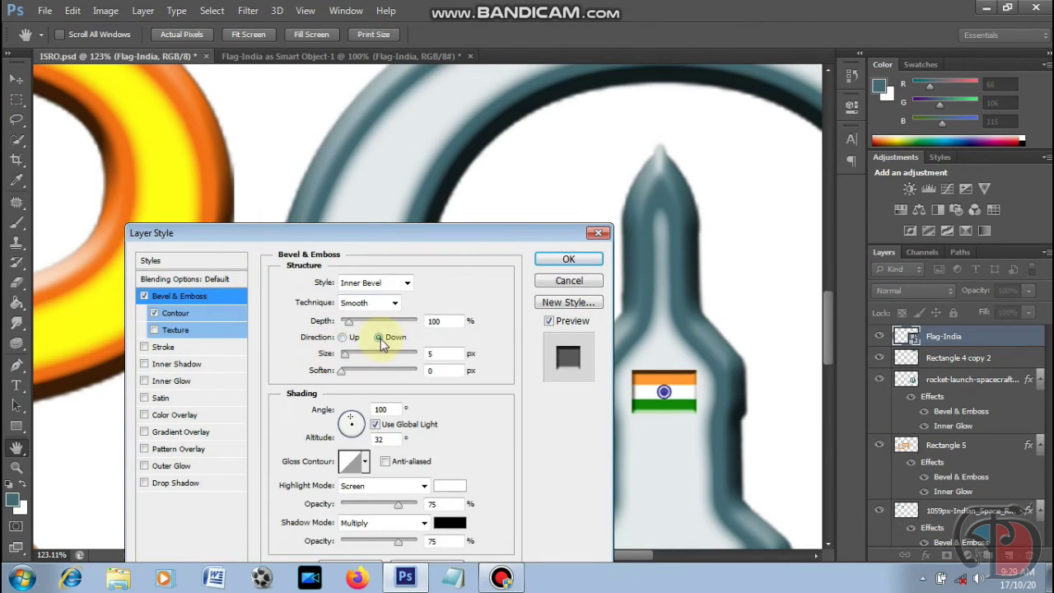
left_click(163, 346)
left_click(318, 388)
left_click(681, 261)
key("Return")
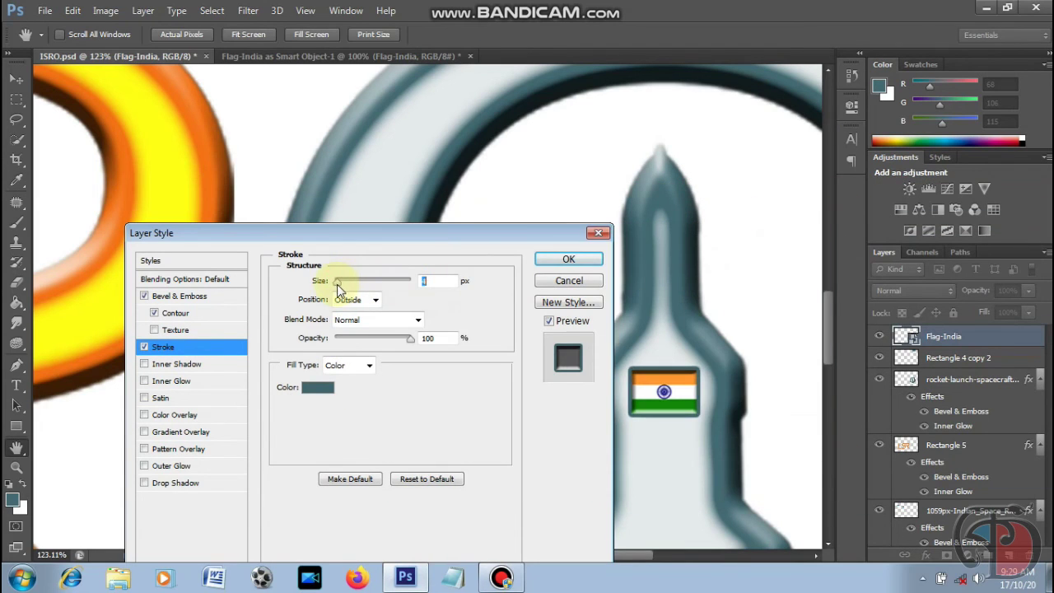
left_click(569, 258)
Fit the whole logo on screen and toggle the white background off and on
left_click(16, 467)
key("ctrl+0")
left_click(17, 79)
scroll(395, 445, "down", 1)
scroll(956, 445, "down", 5)
left_click(879, 535)
left_click(879, 536)
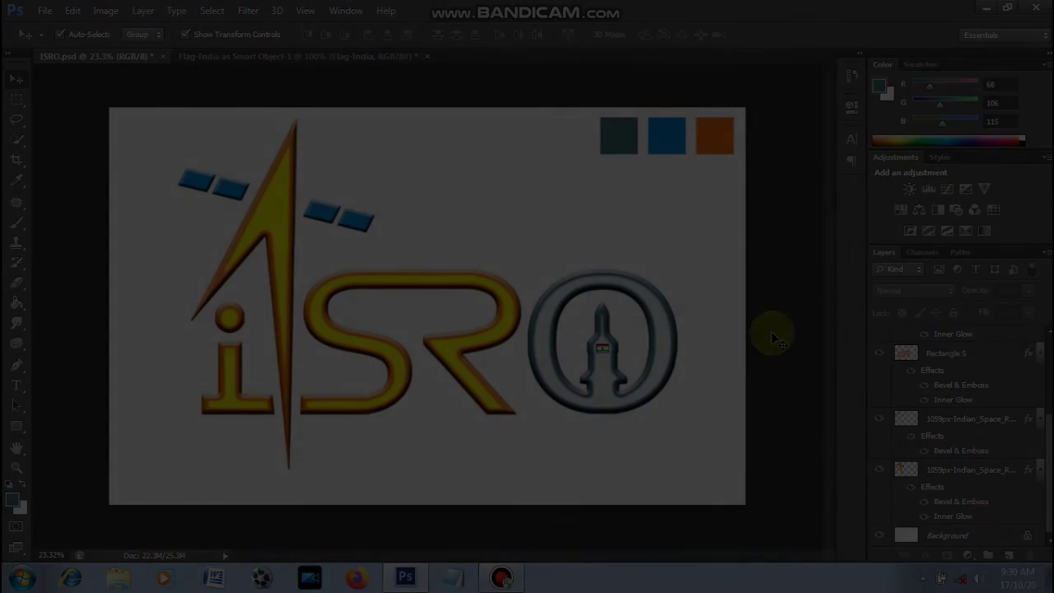